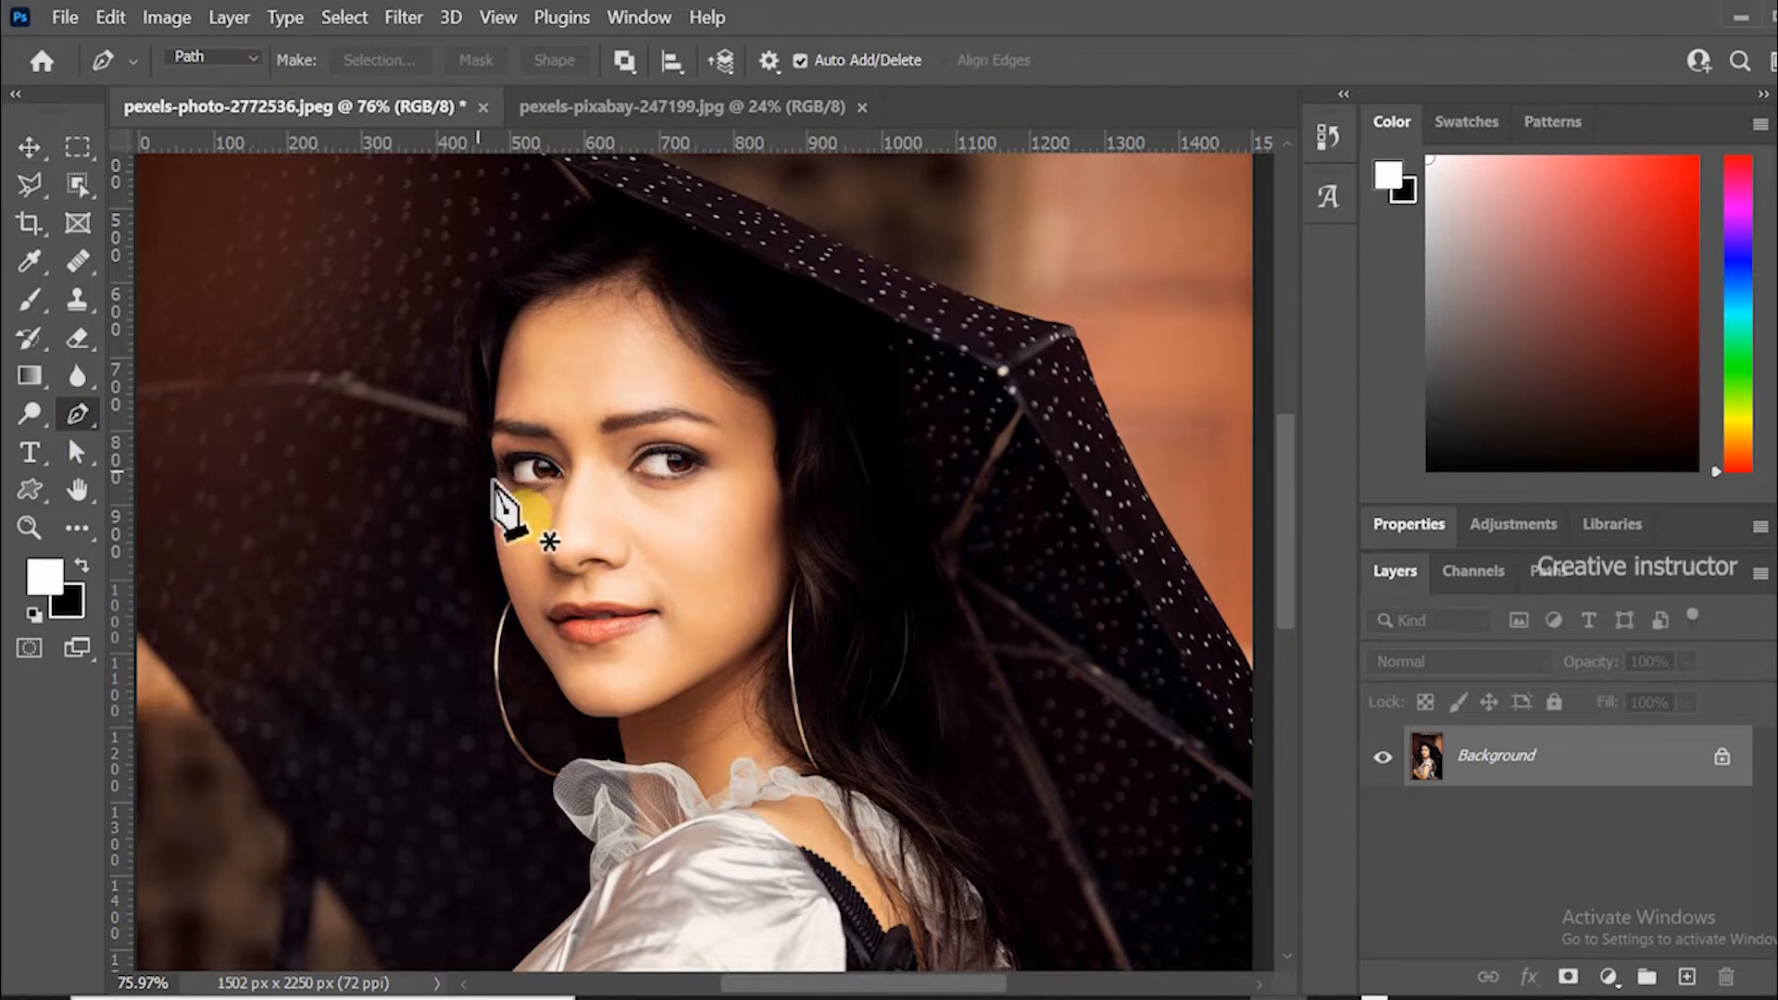
Zoom to 200% and start a Pen path at the hairline, tracing down the left edge of the face.
left_click(508, 345)
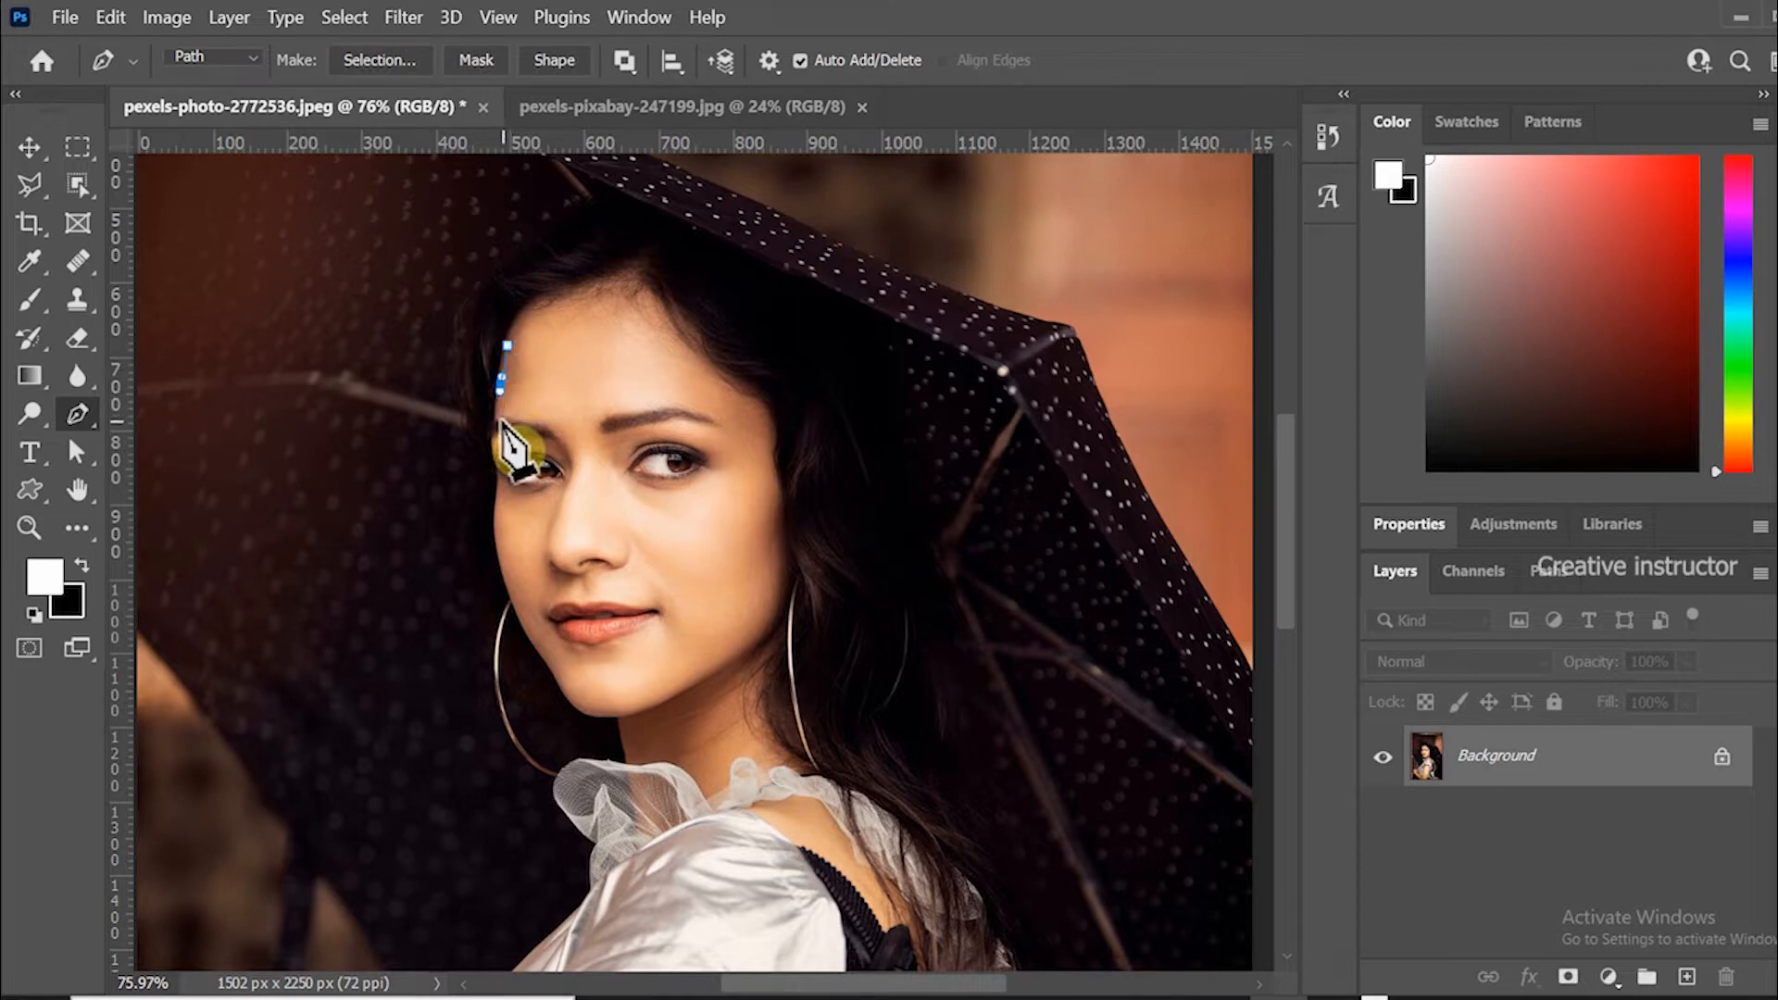
key("ctrl+plus")
key("ctrl+plus")
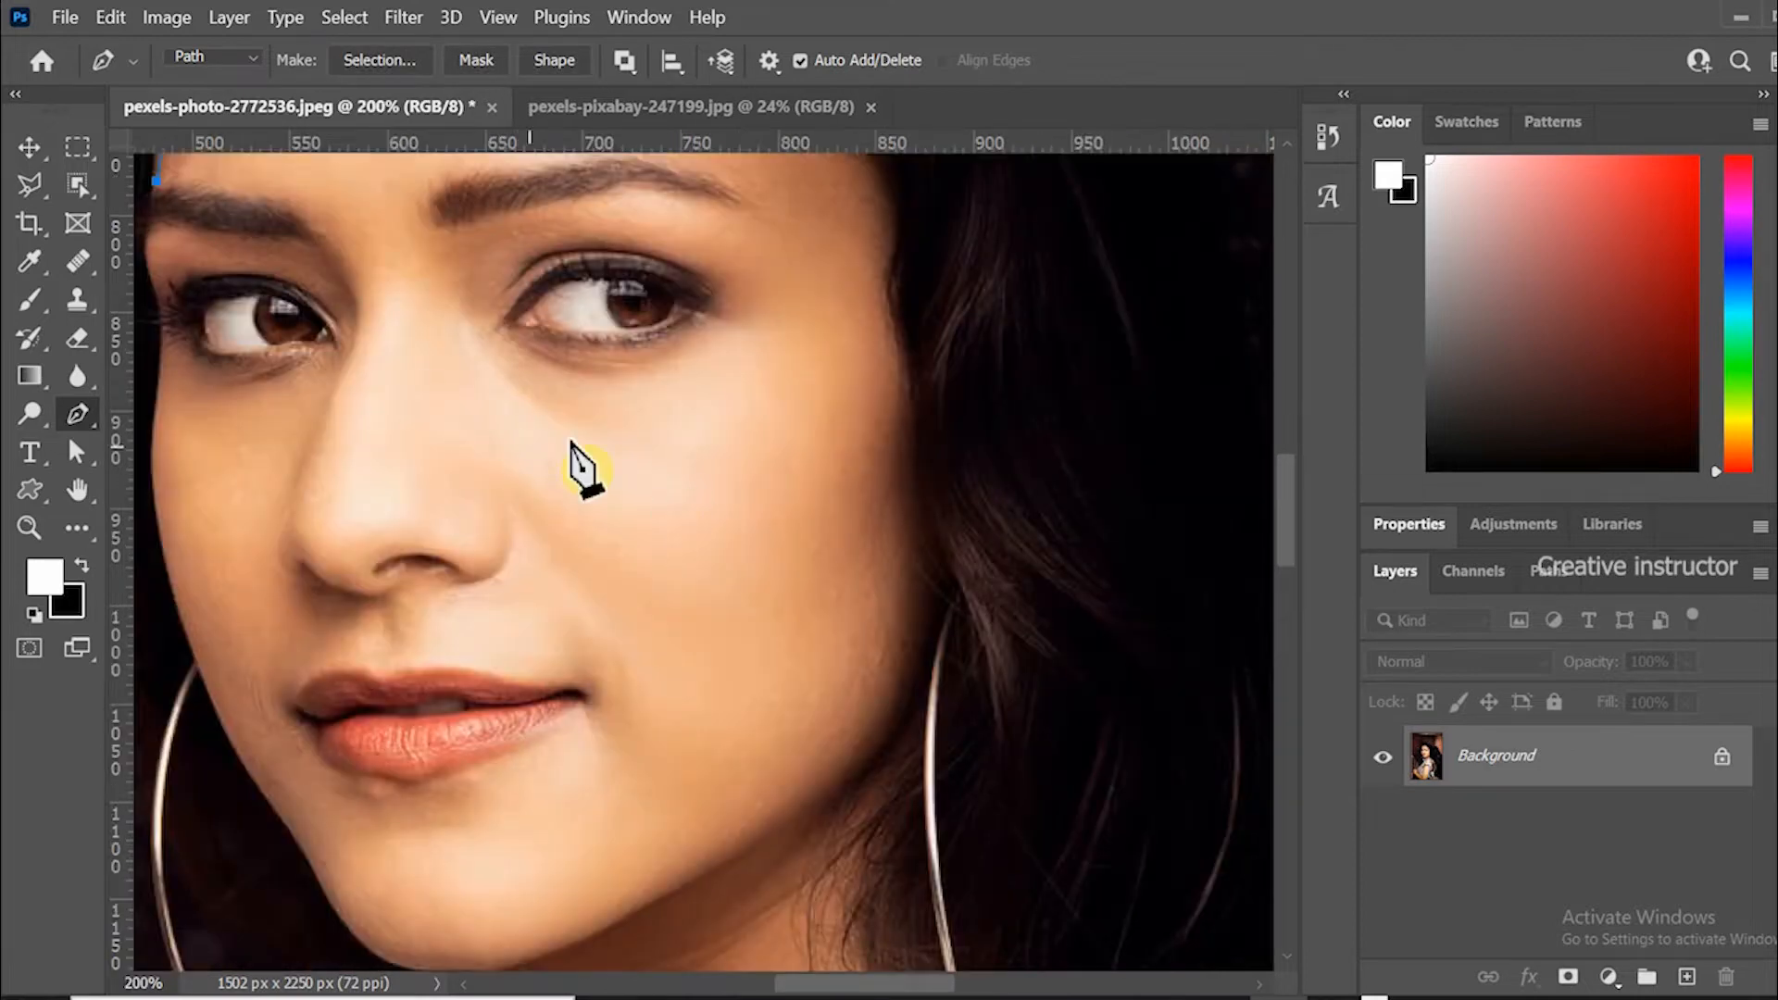
scroll(667, 527, "up", 3)
left_click(554, 368)
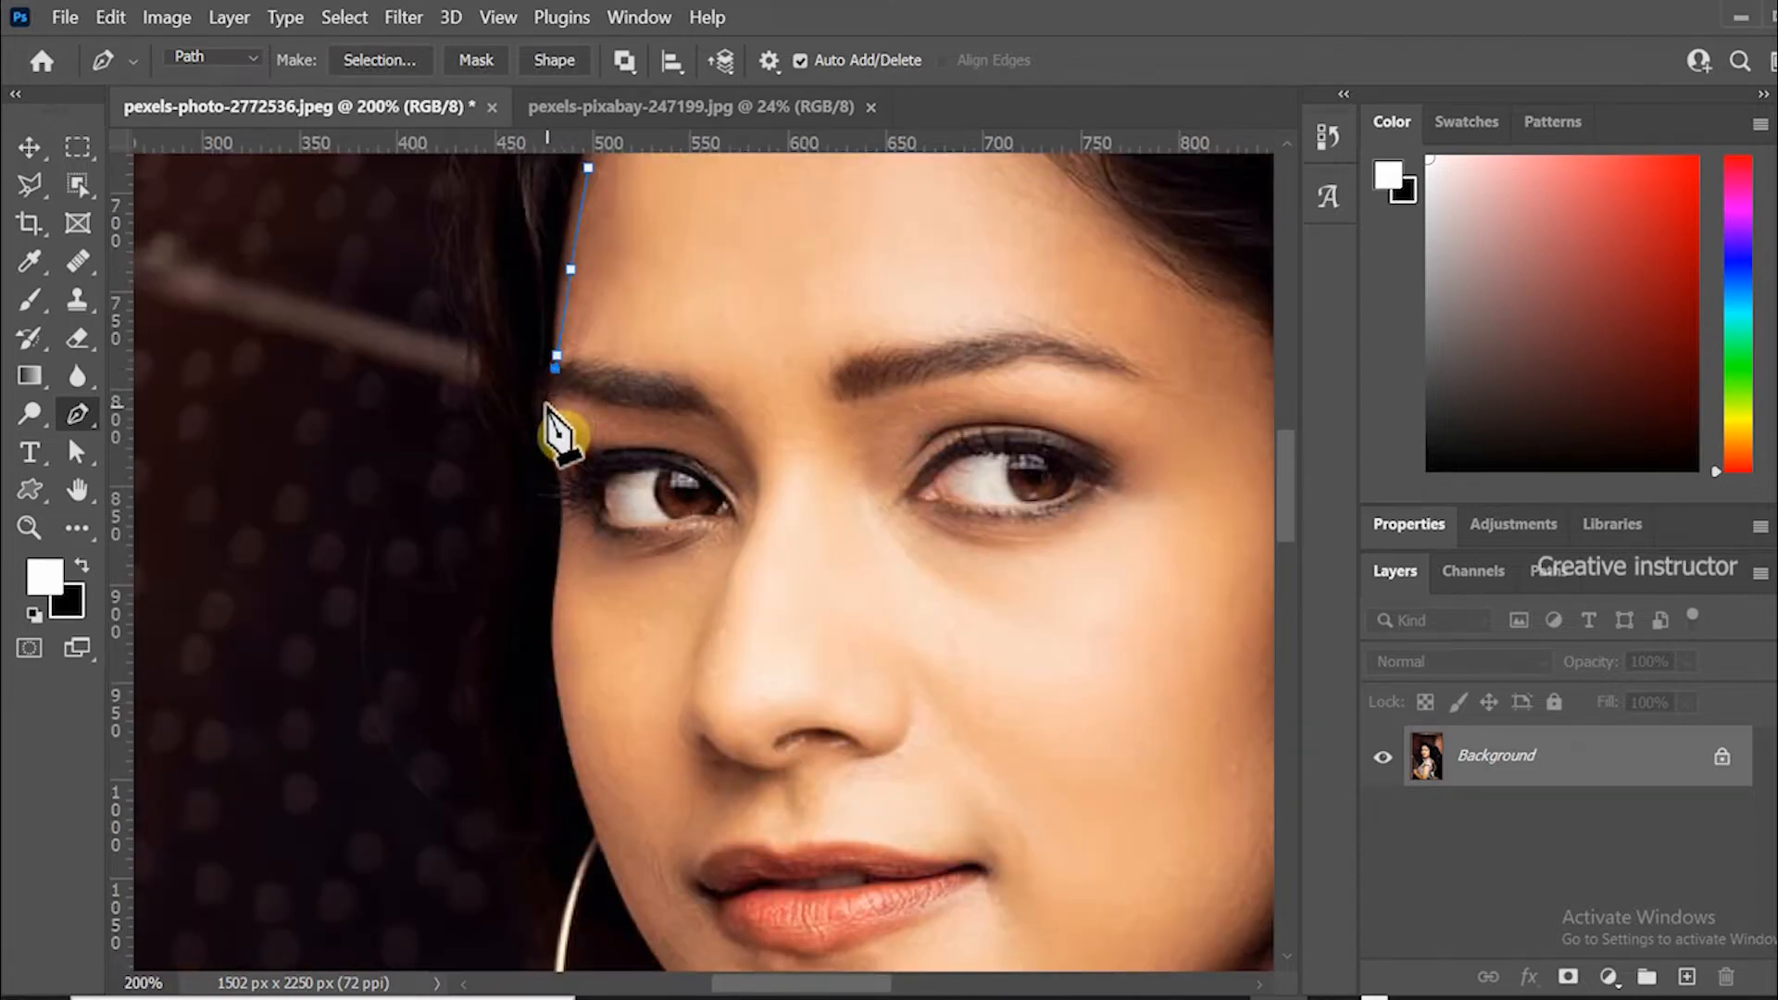
left_click(552, 455)
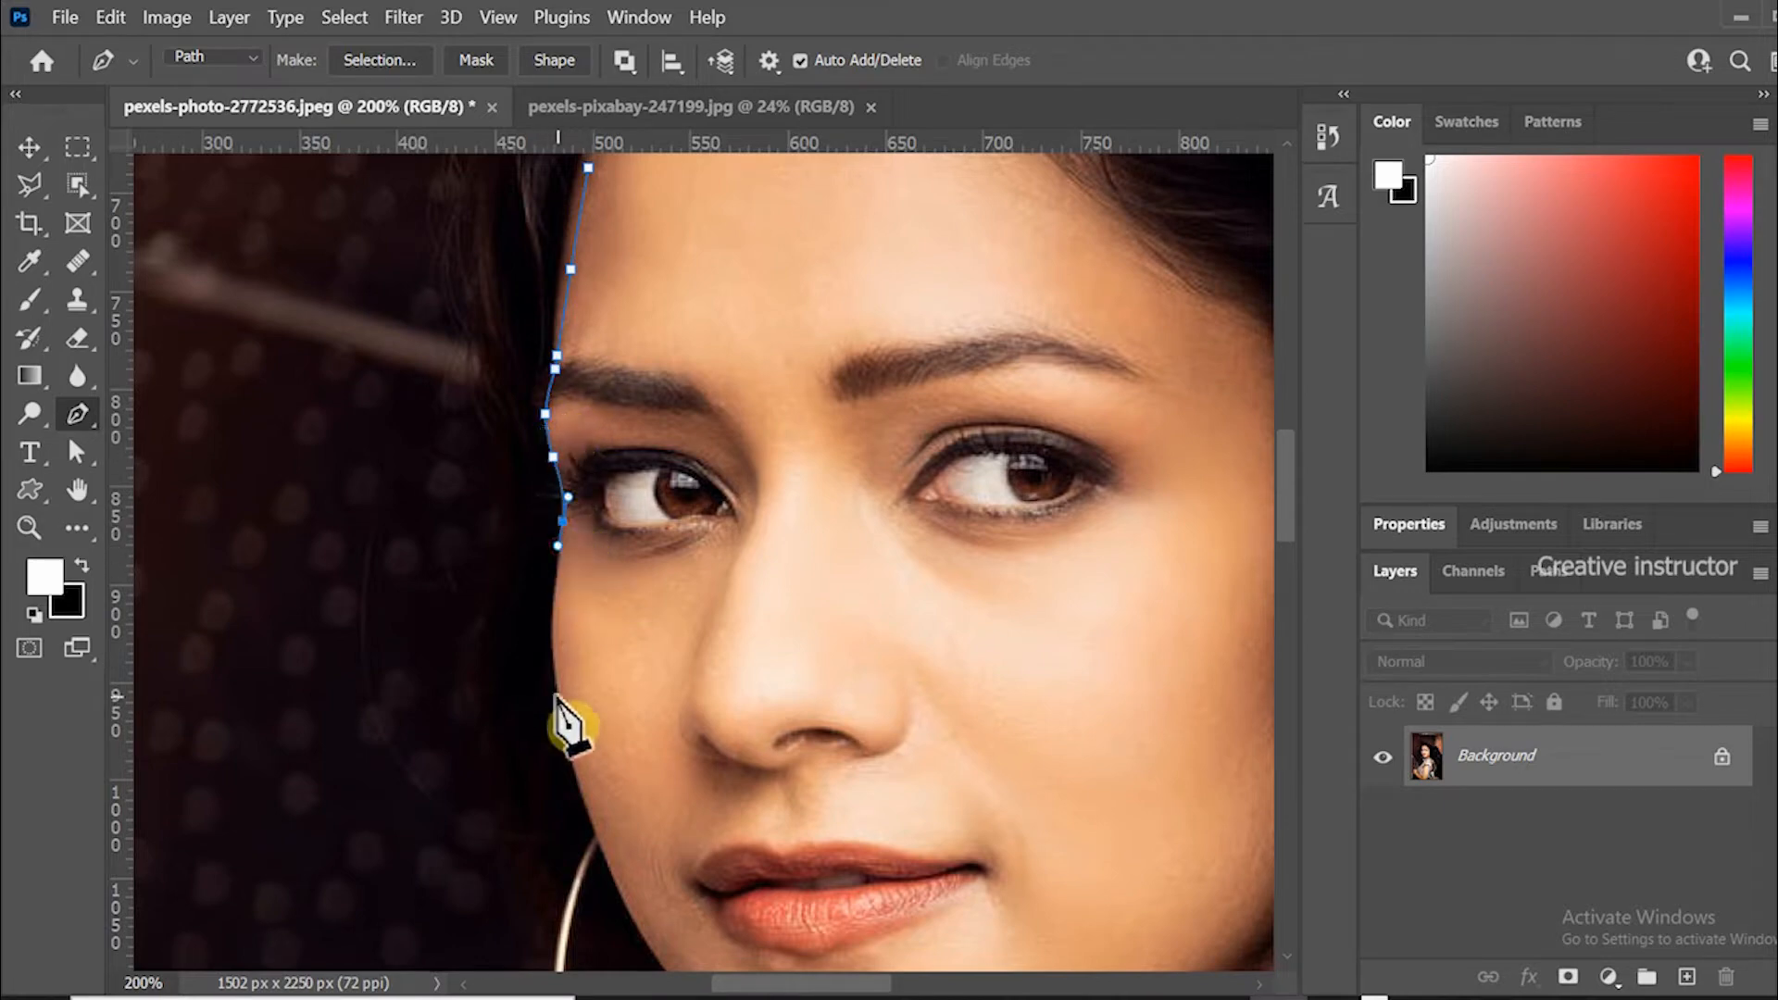
Continue the Pen path around the left cheek, jawline and chin.
left_click_drag(576, 759, 576, 763)
left_click_drag(683, 815, 568, 445)
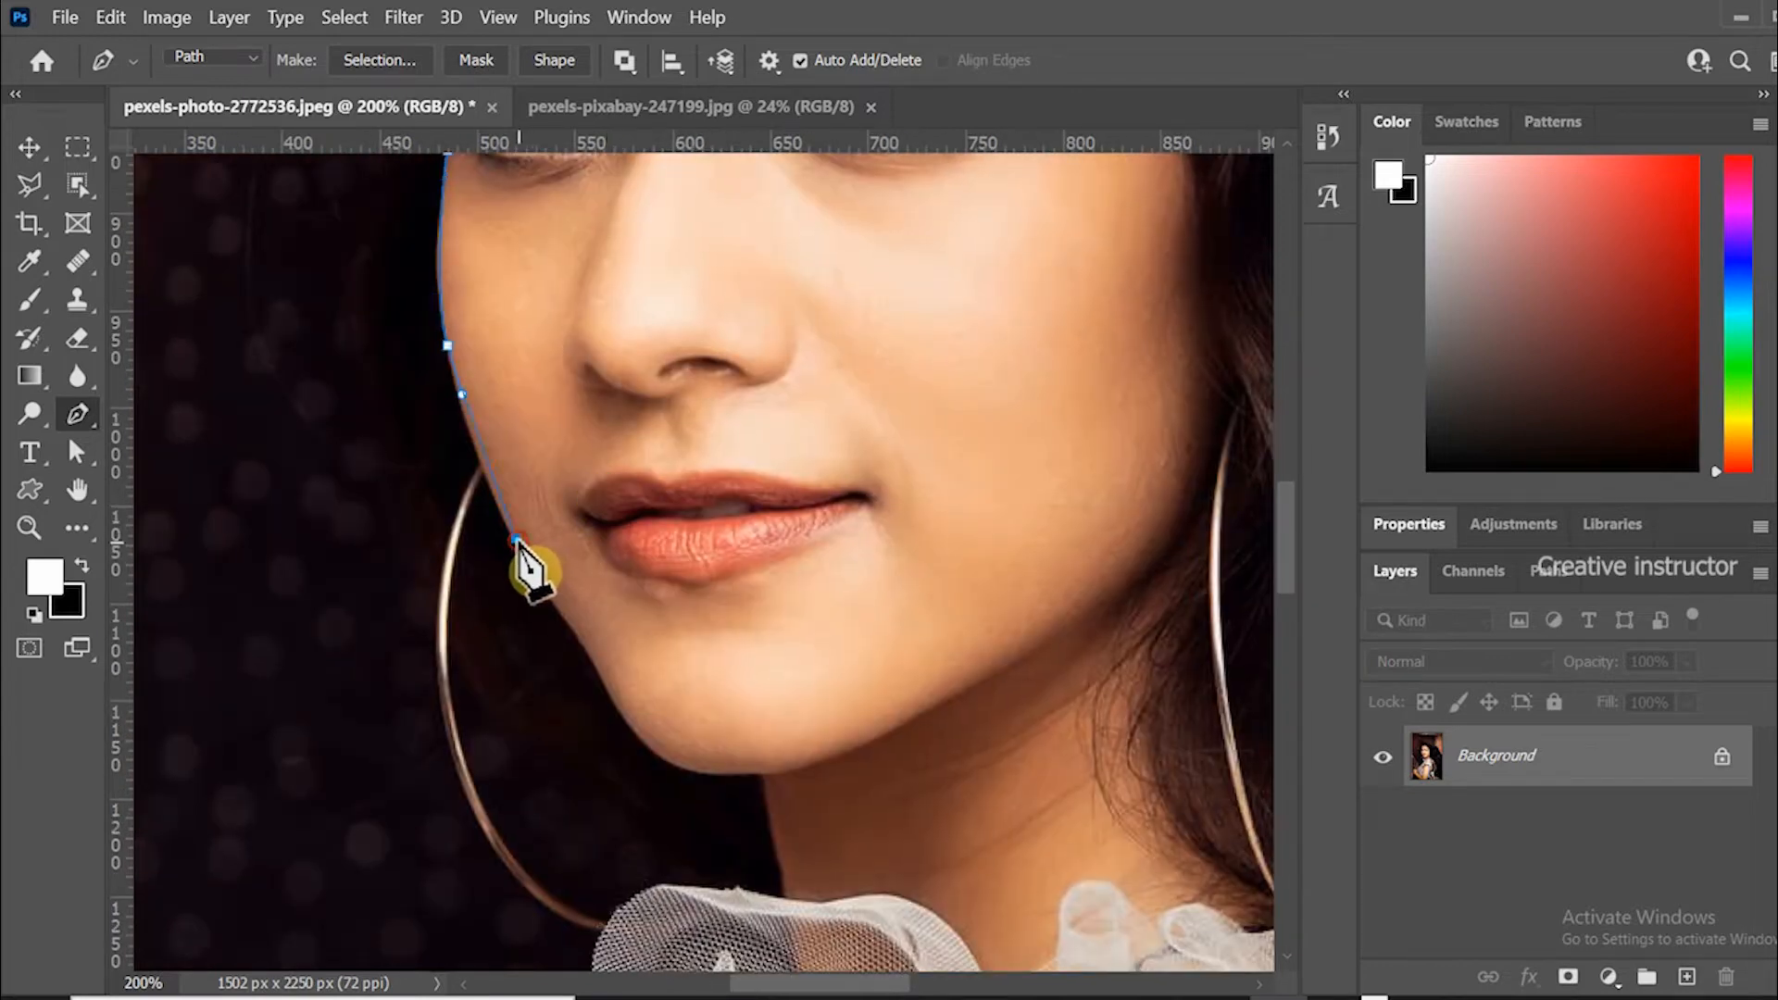
left_click(588, 653)
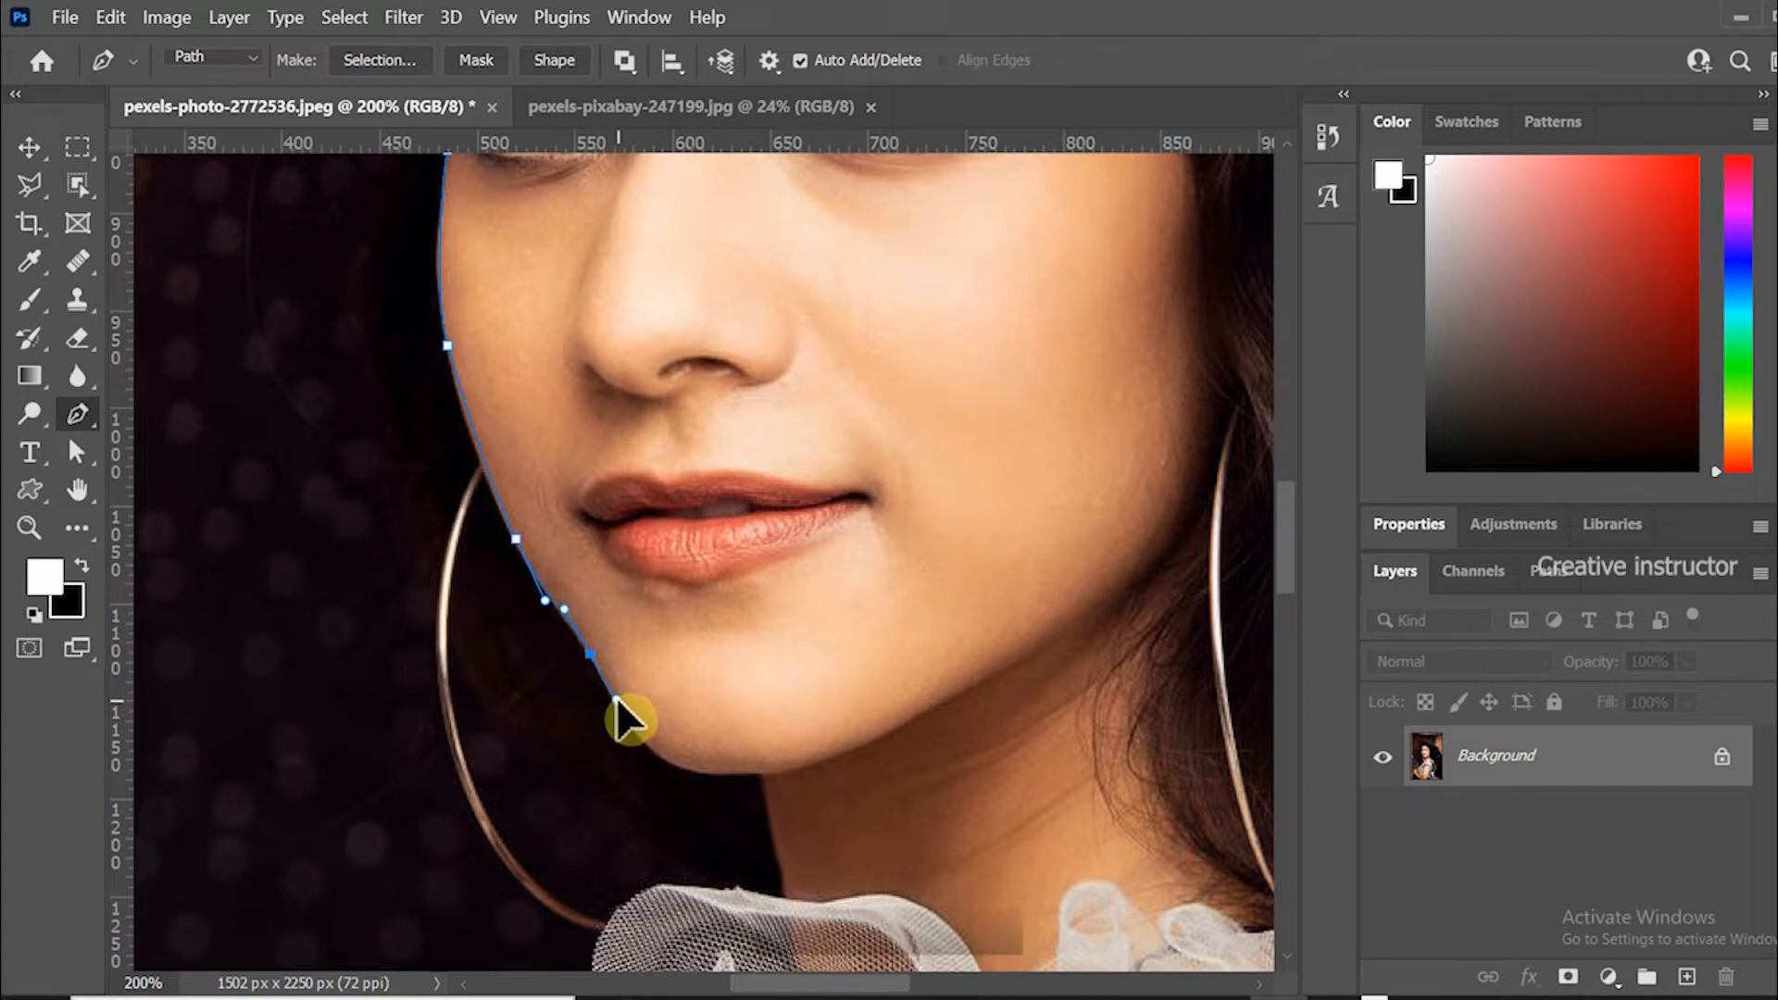
left_click_drag(639, 736, 701, 767)
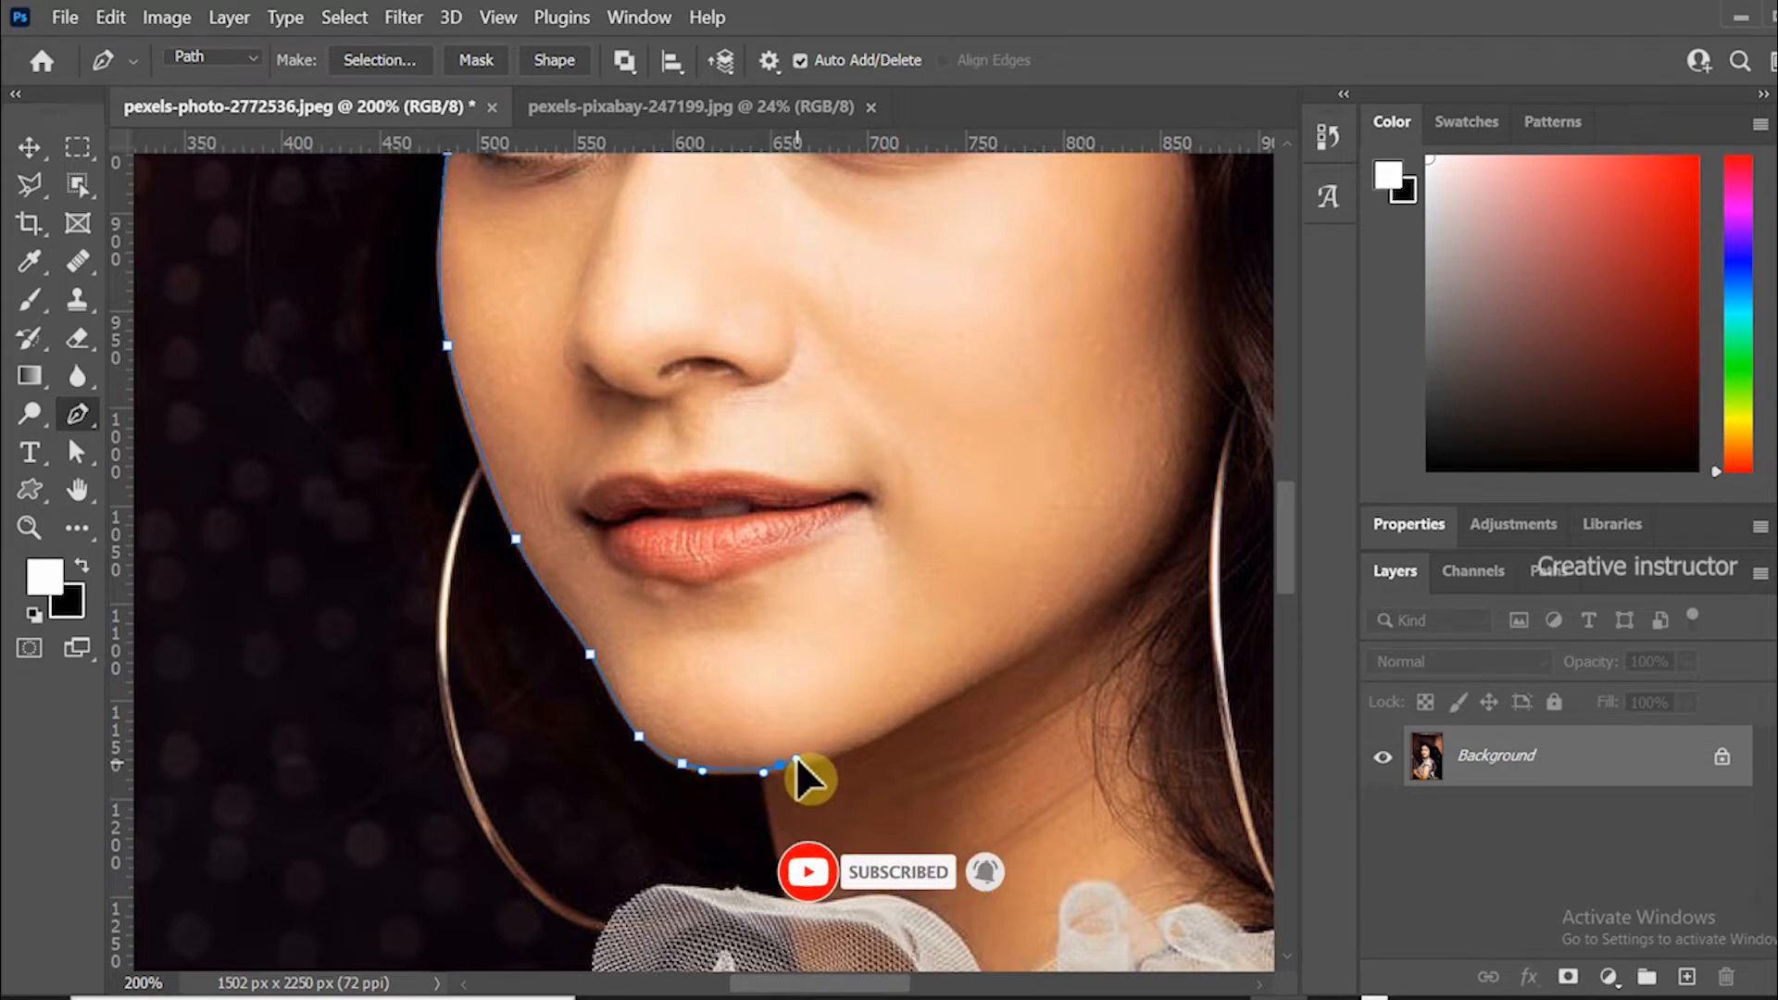
left_click_drag(805, 786, 752, 798)
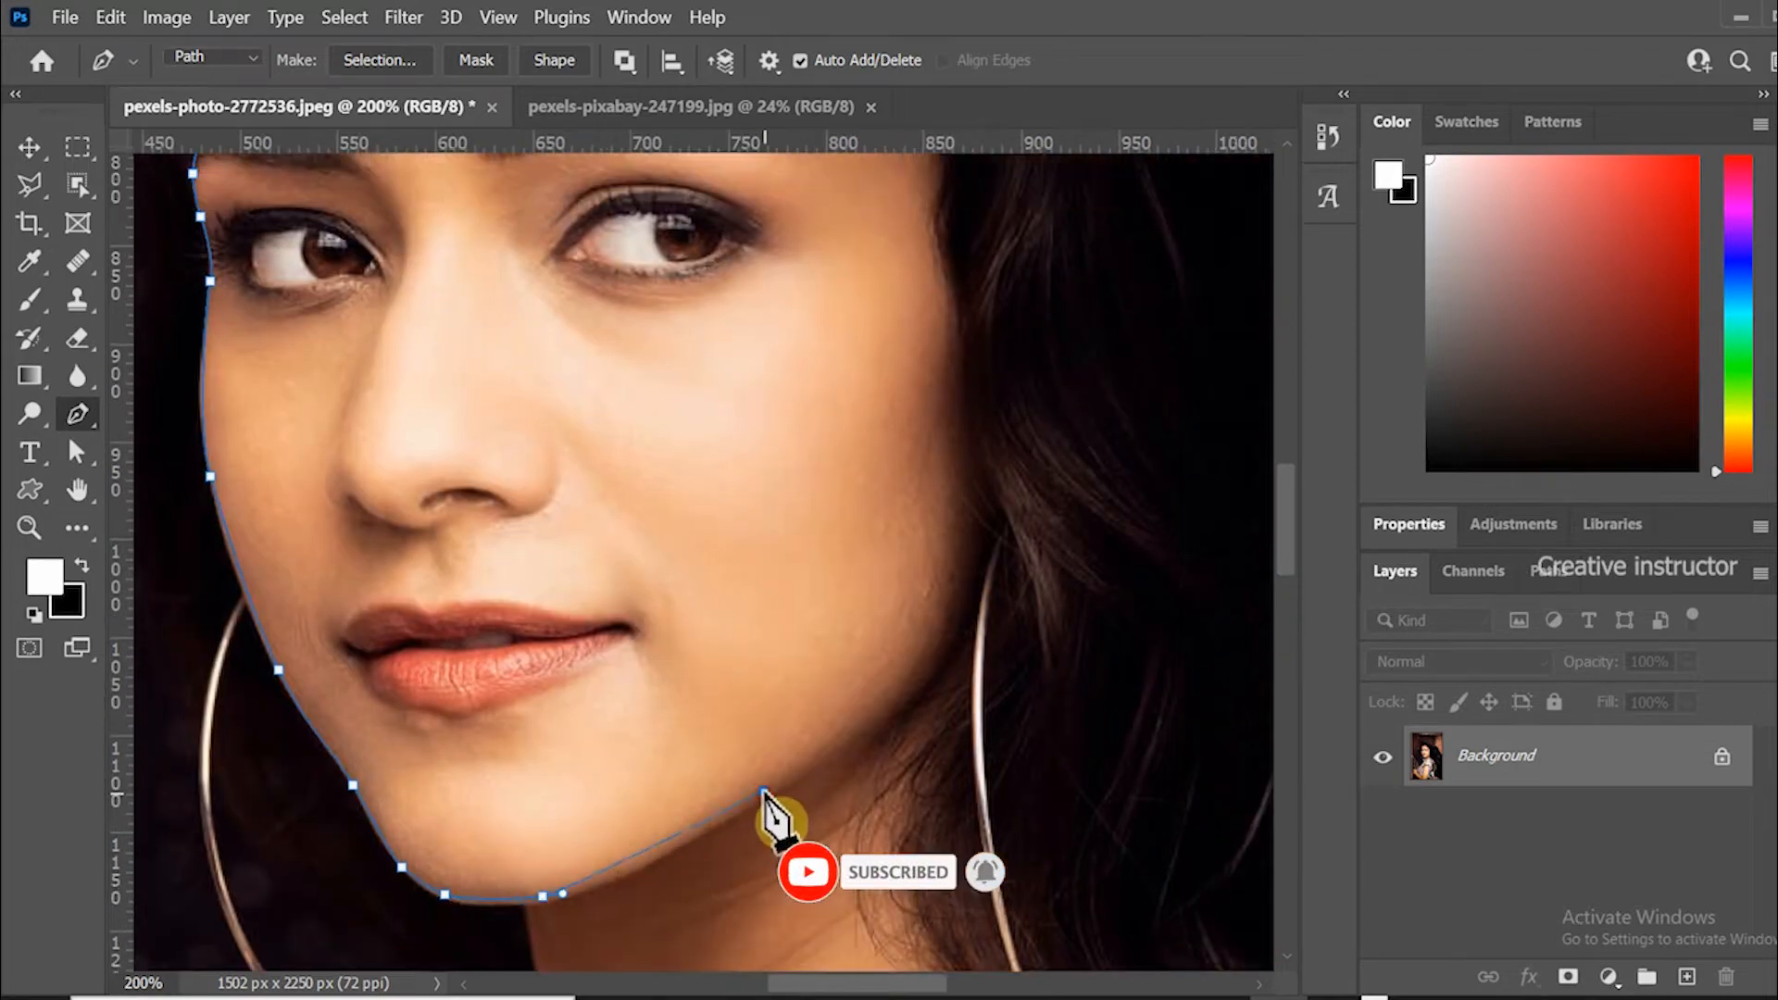
Extend the path along the right jawline and up the right side of the face, undoing one stray segment.
left_click(866, 716)
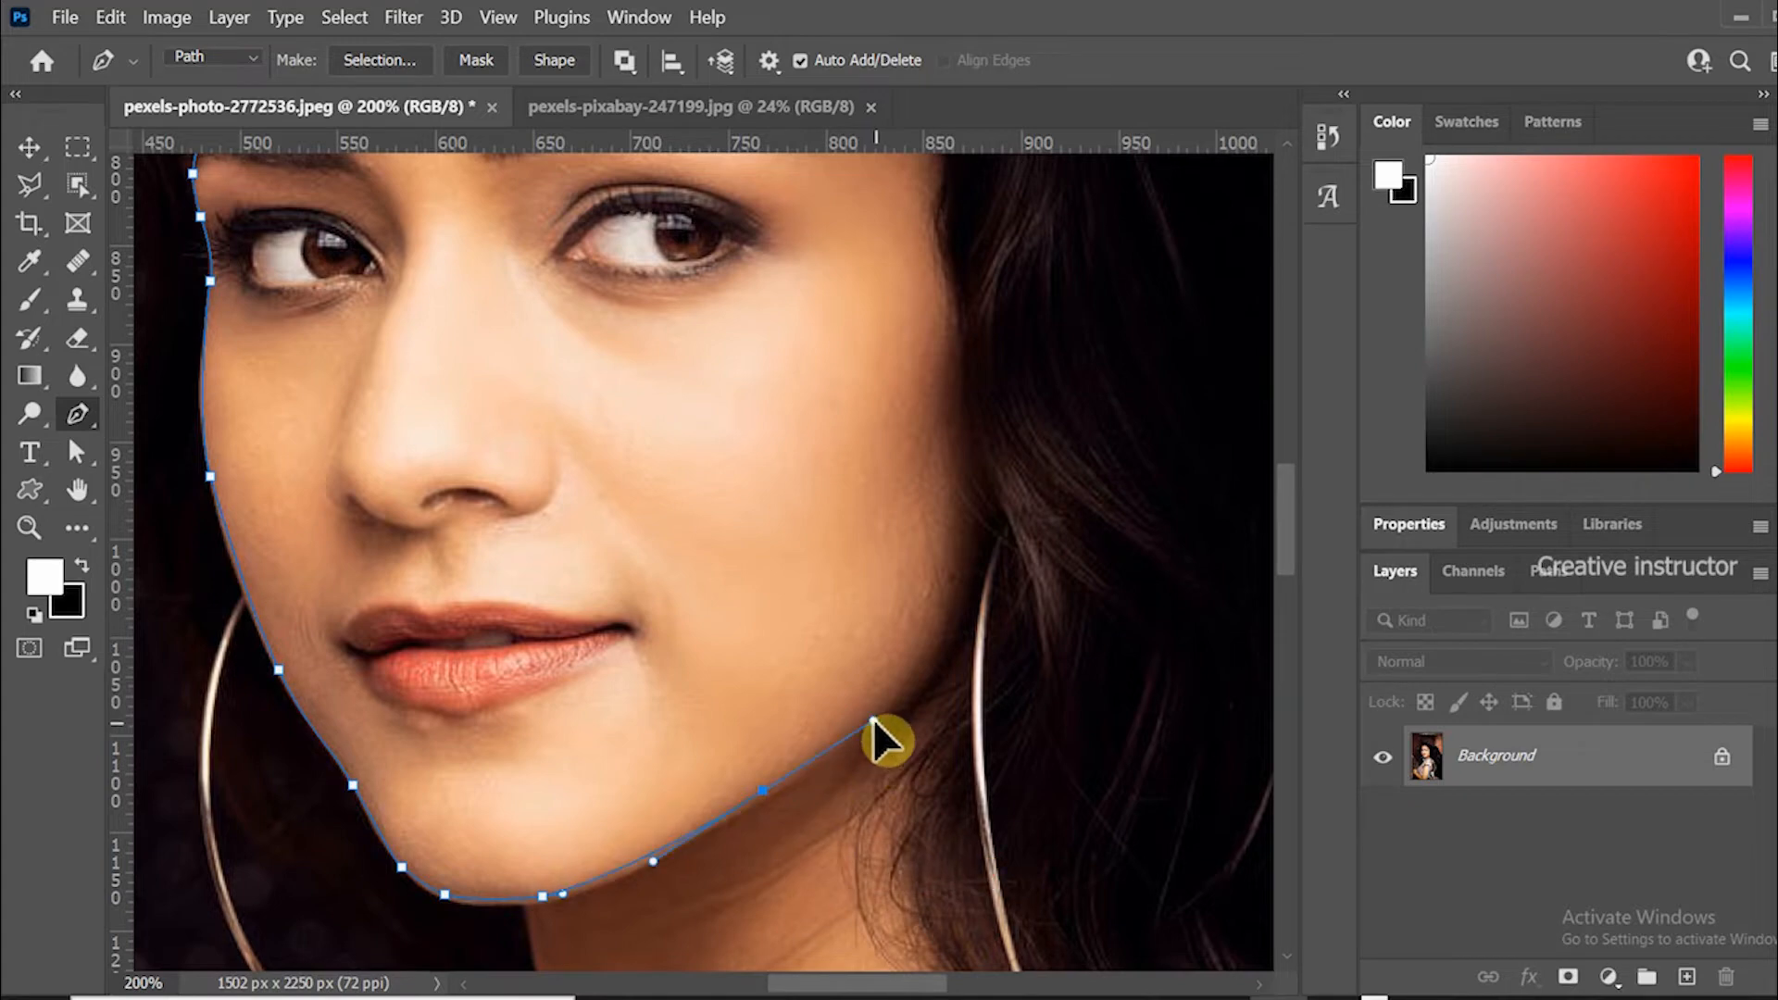
left_click_drag(814, 766, 777, 870)
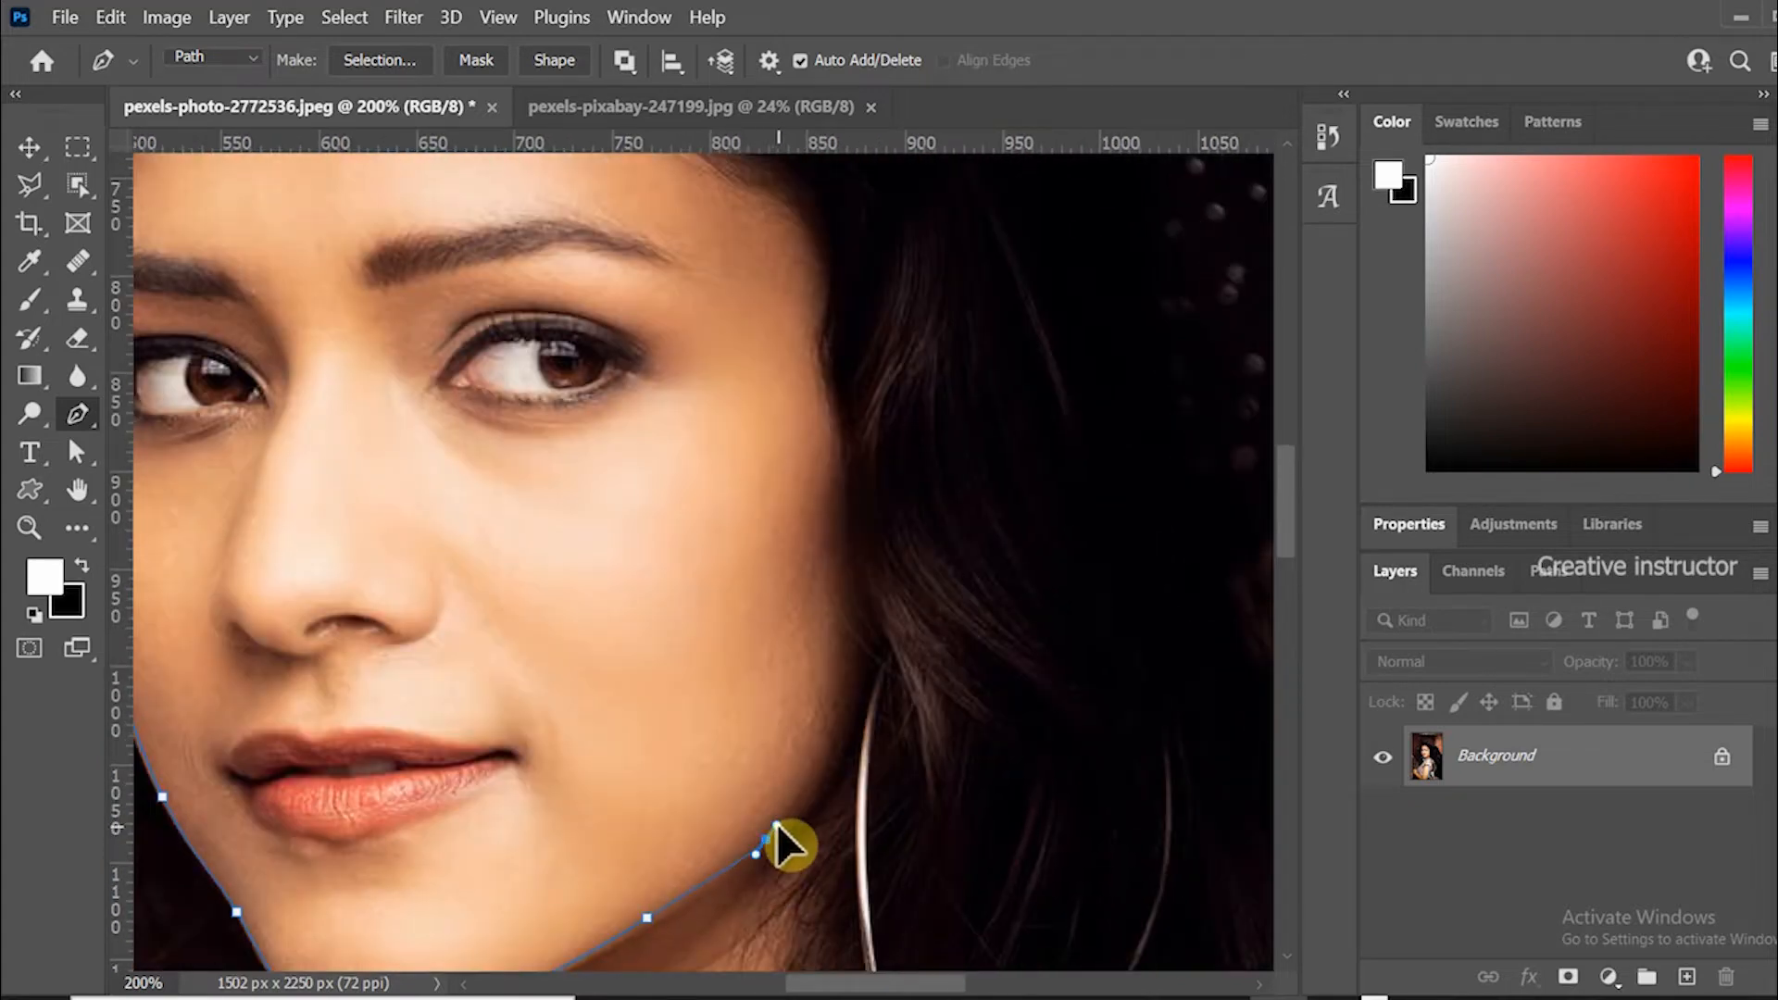
left_click_drag(816, 698, 802, 769)
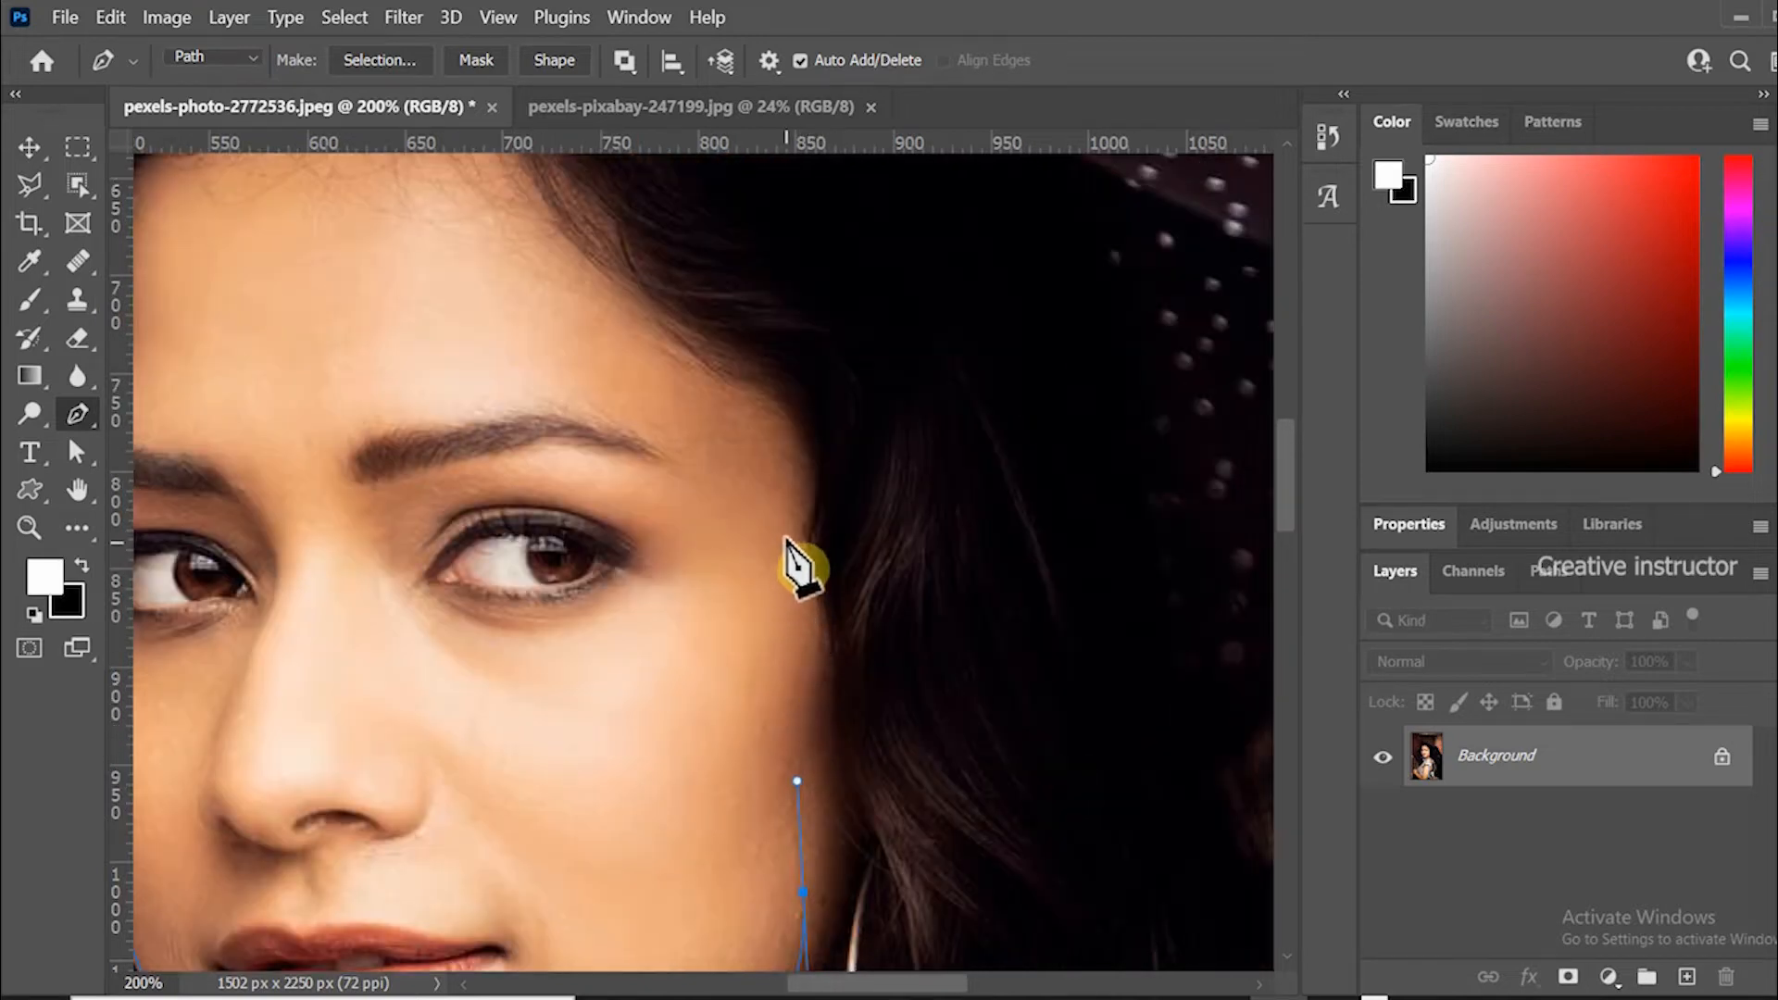
left_click_drag(774, 482, 791, 608)
left_click(795, 582)
left_click_drag(800, 519, 1109, 606)
left_click_drag(921, 526, 857, 432)
key("ctrl+z")
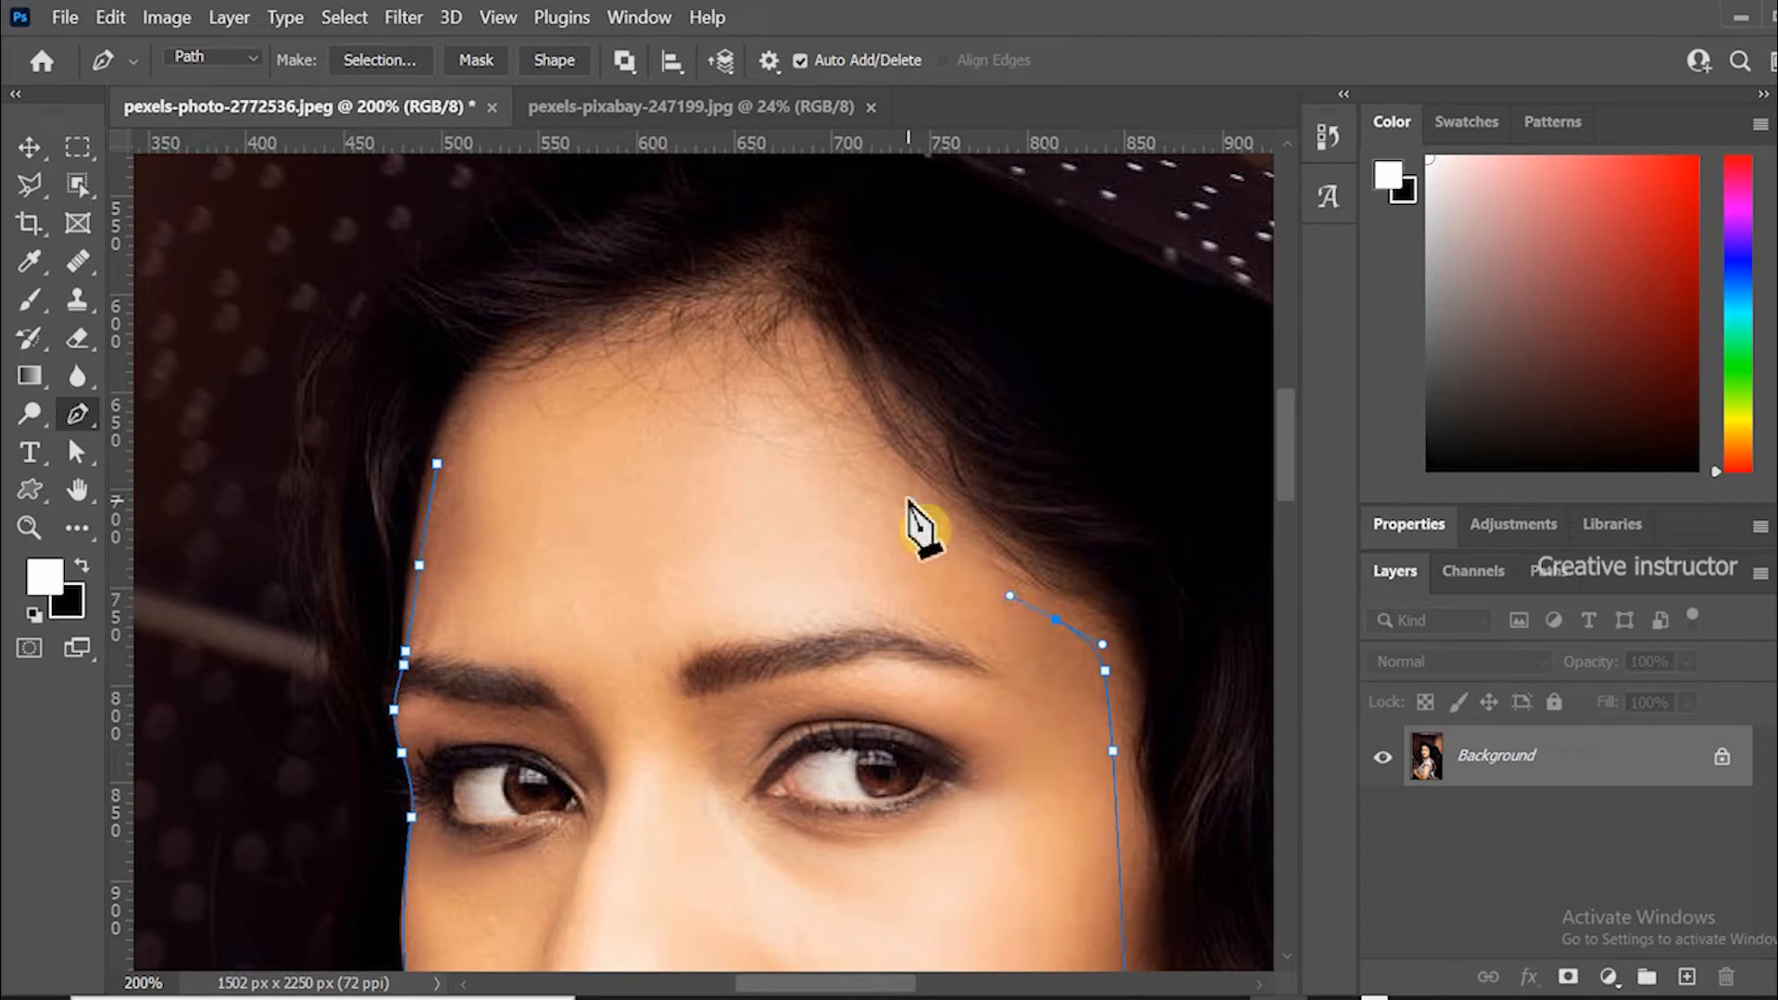
Close the path across the forehead and convert it to a selection.
left_click_drag(830, 477, 809, 443)
left_click_drag(436, 463, 422, 523)
left_click_drag(998, 836, 558, 583)
left_click_drag(694, 680, 643, 705)
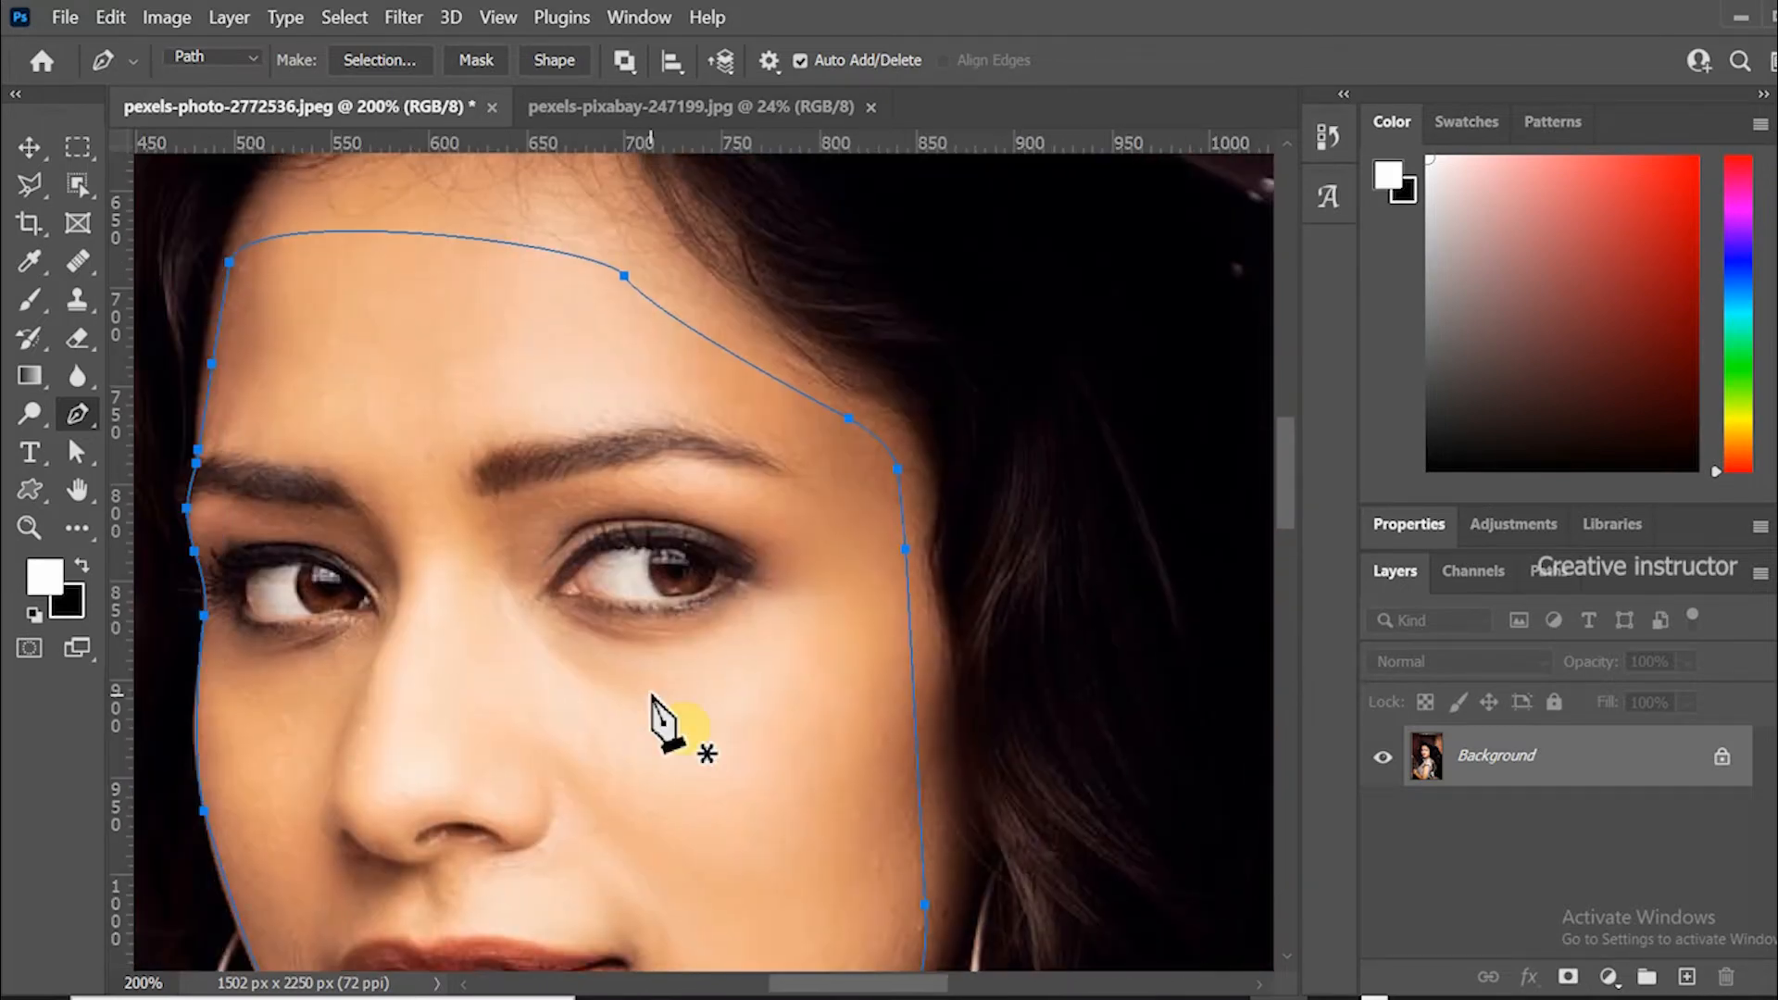
key("ctrl+Return")
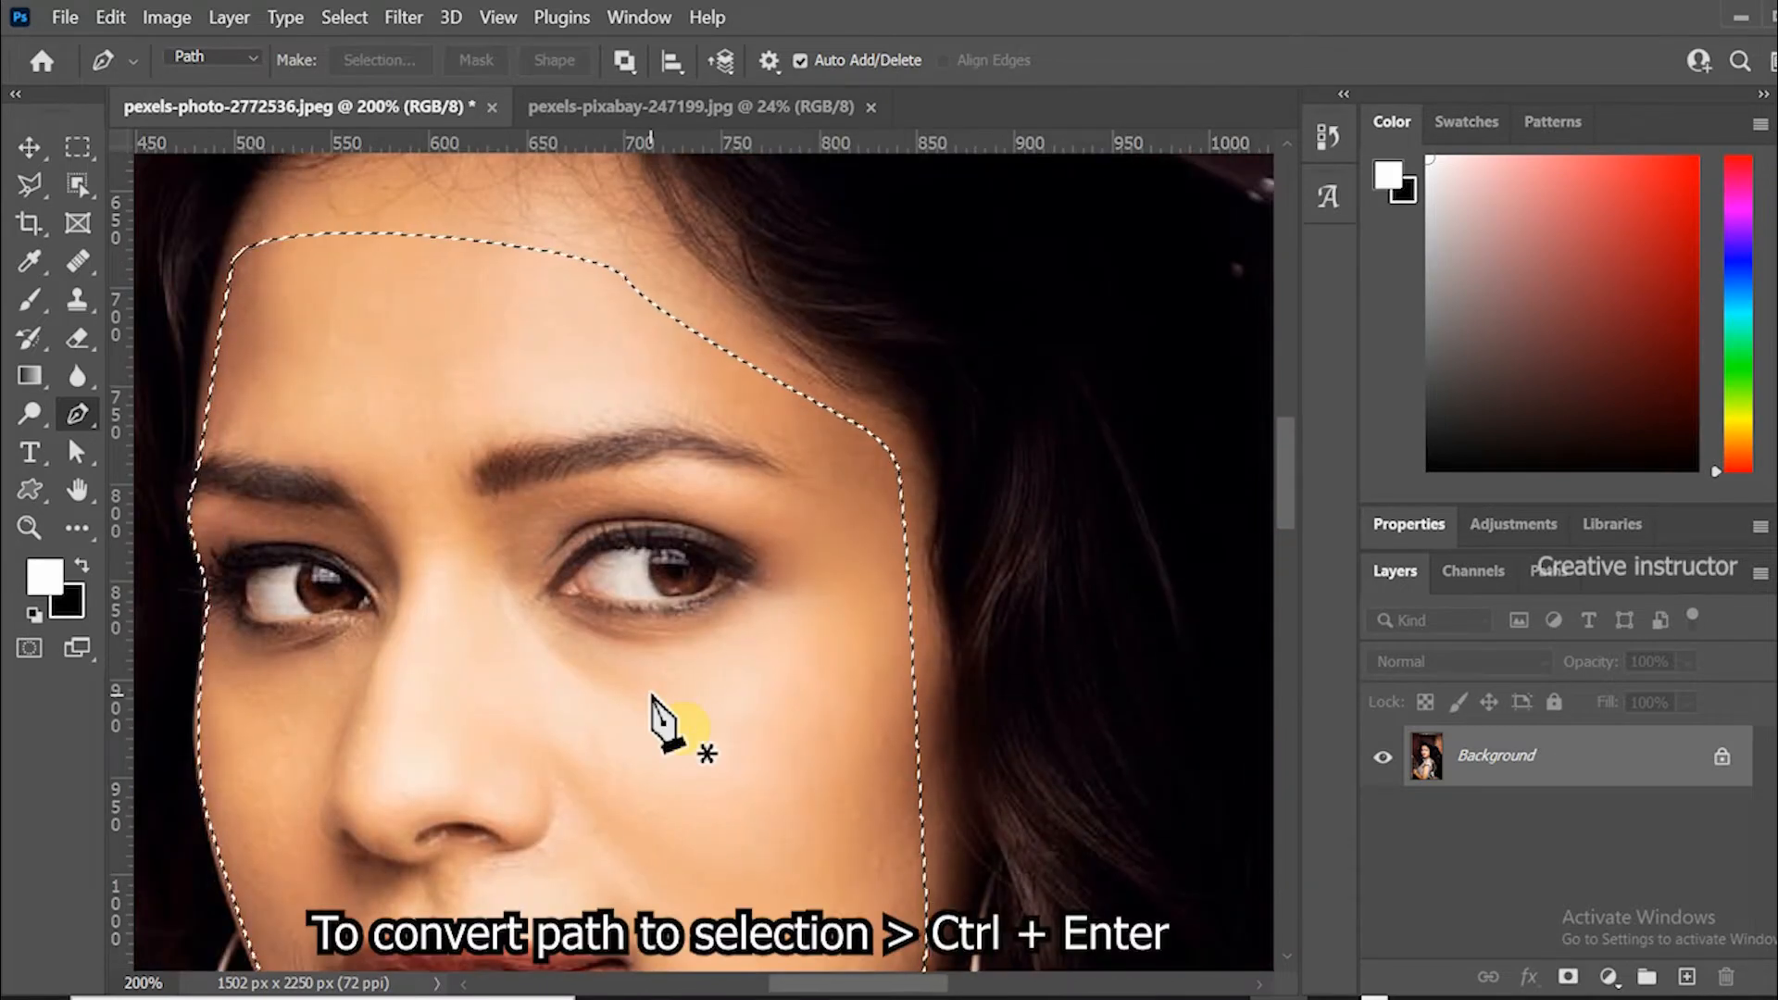
Switch to the Move tool, zoom out to 100%, and copy the selected face.
left_click(29, 146)
key("ctrl+minus")
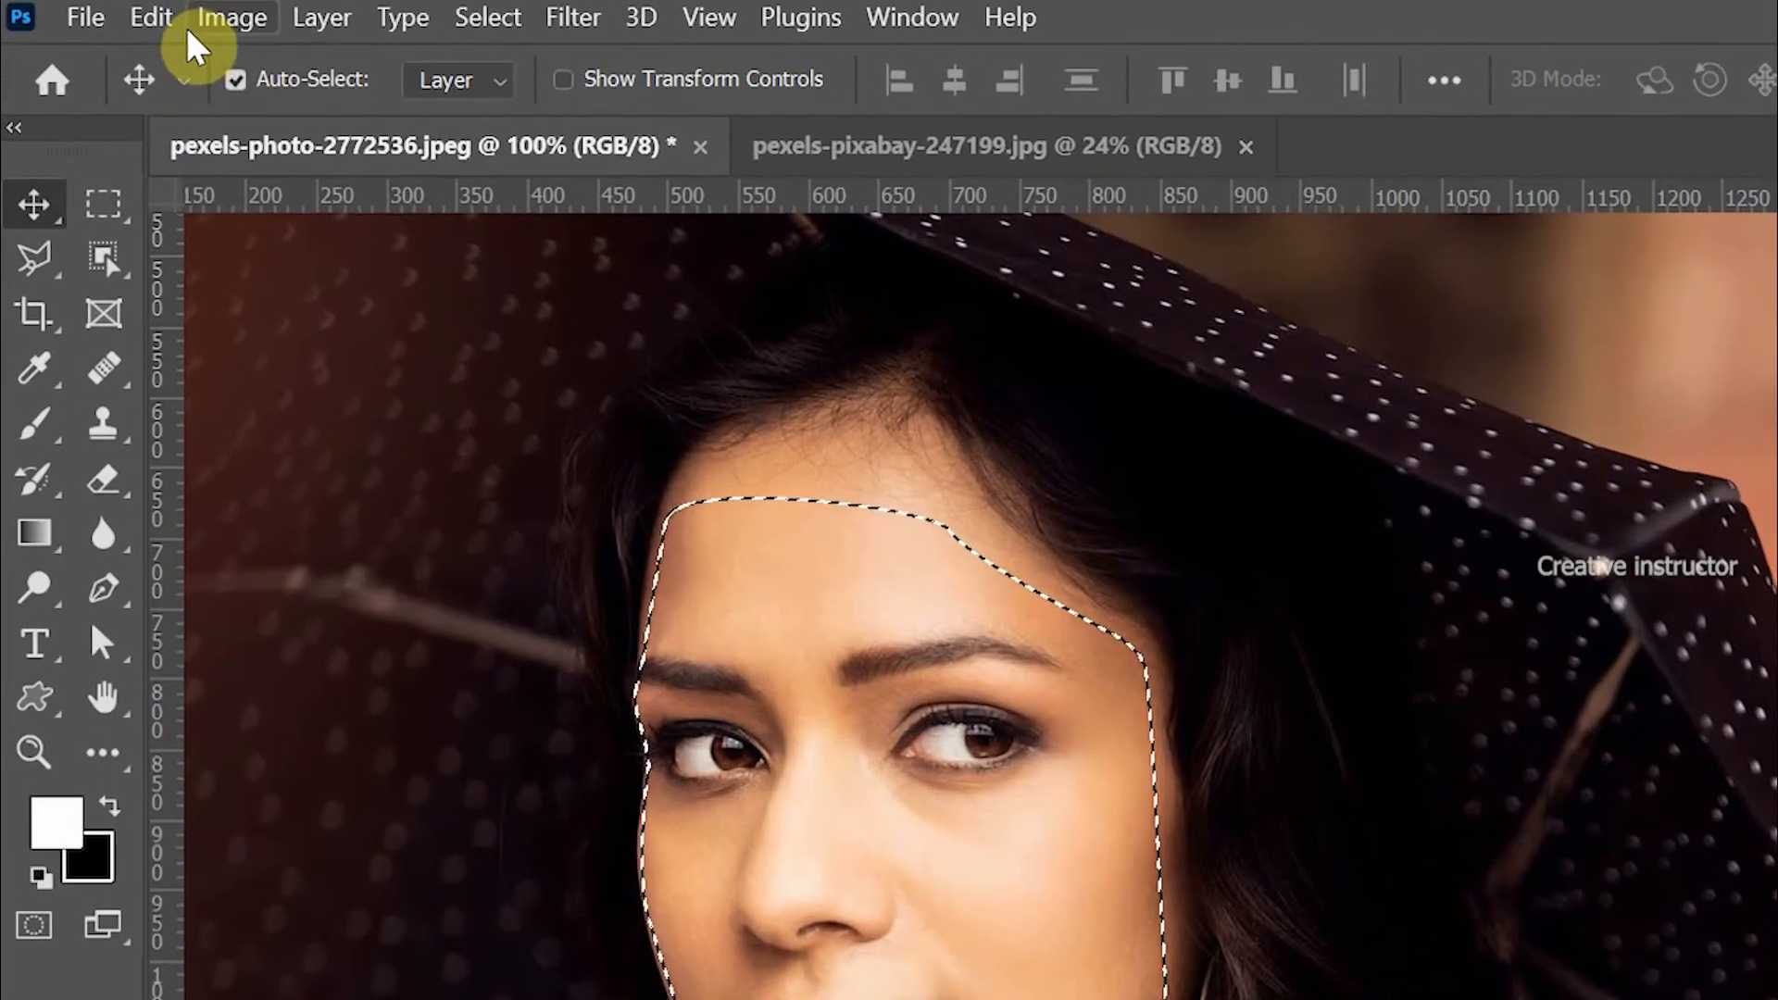
left_click(151, 18)
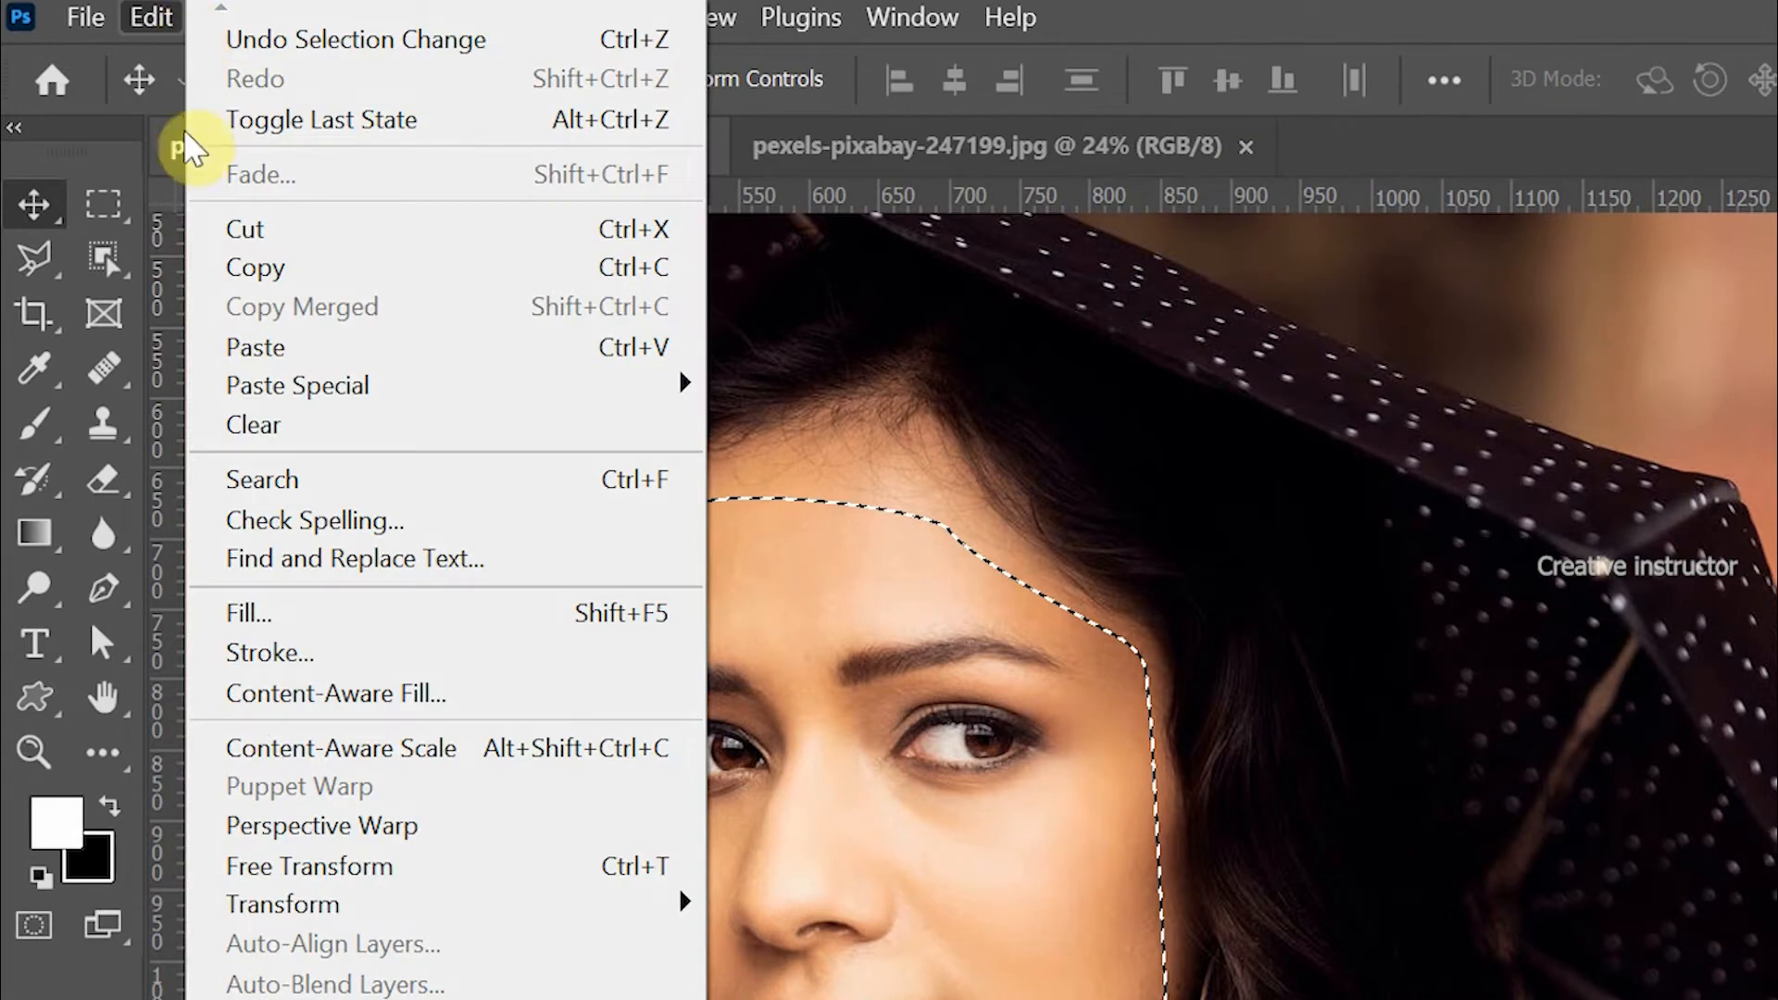
left_click(278, 268)
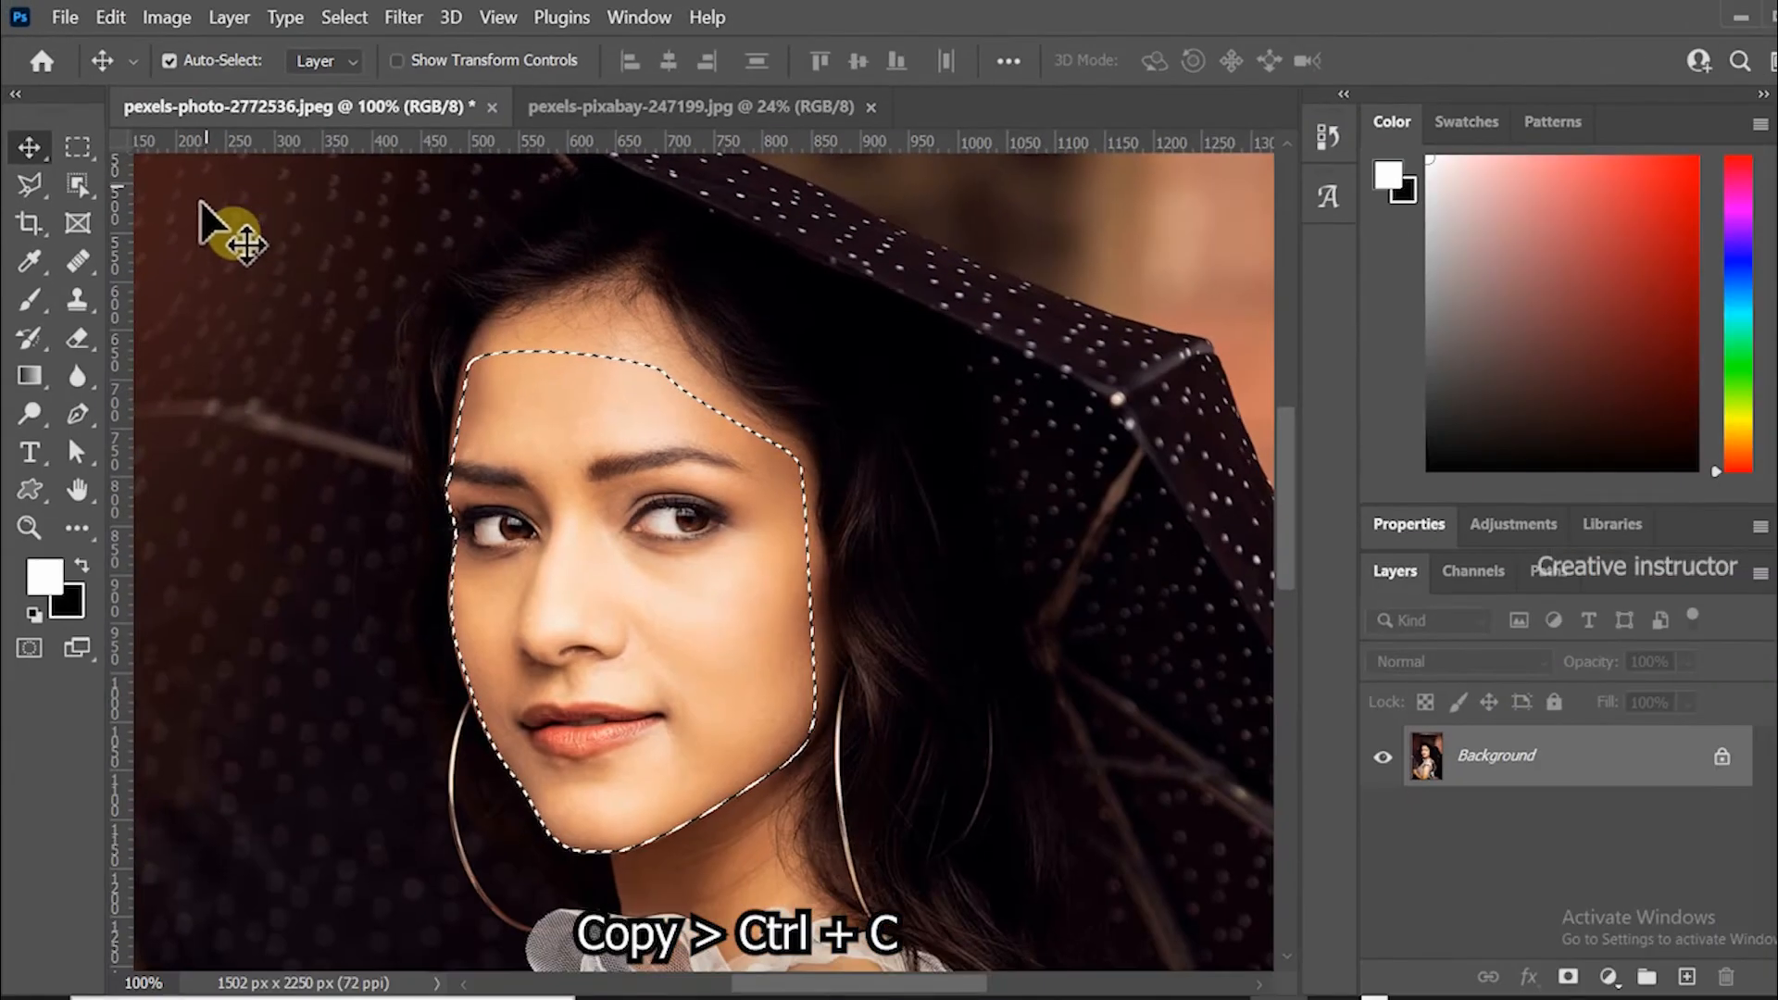
Paste the face into pexels-pixabay-247199.jpg and move it over the model's face.
left_click(581, 108)
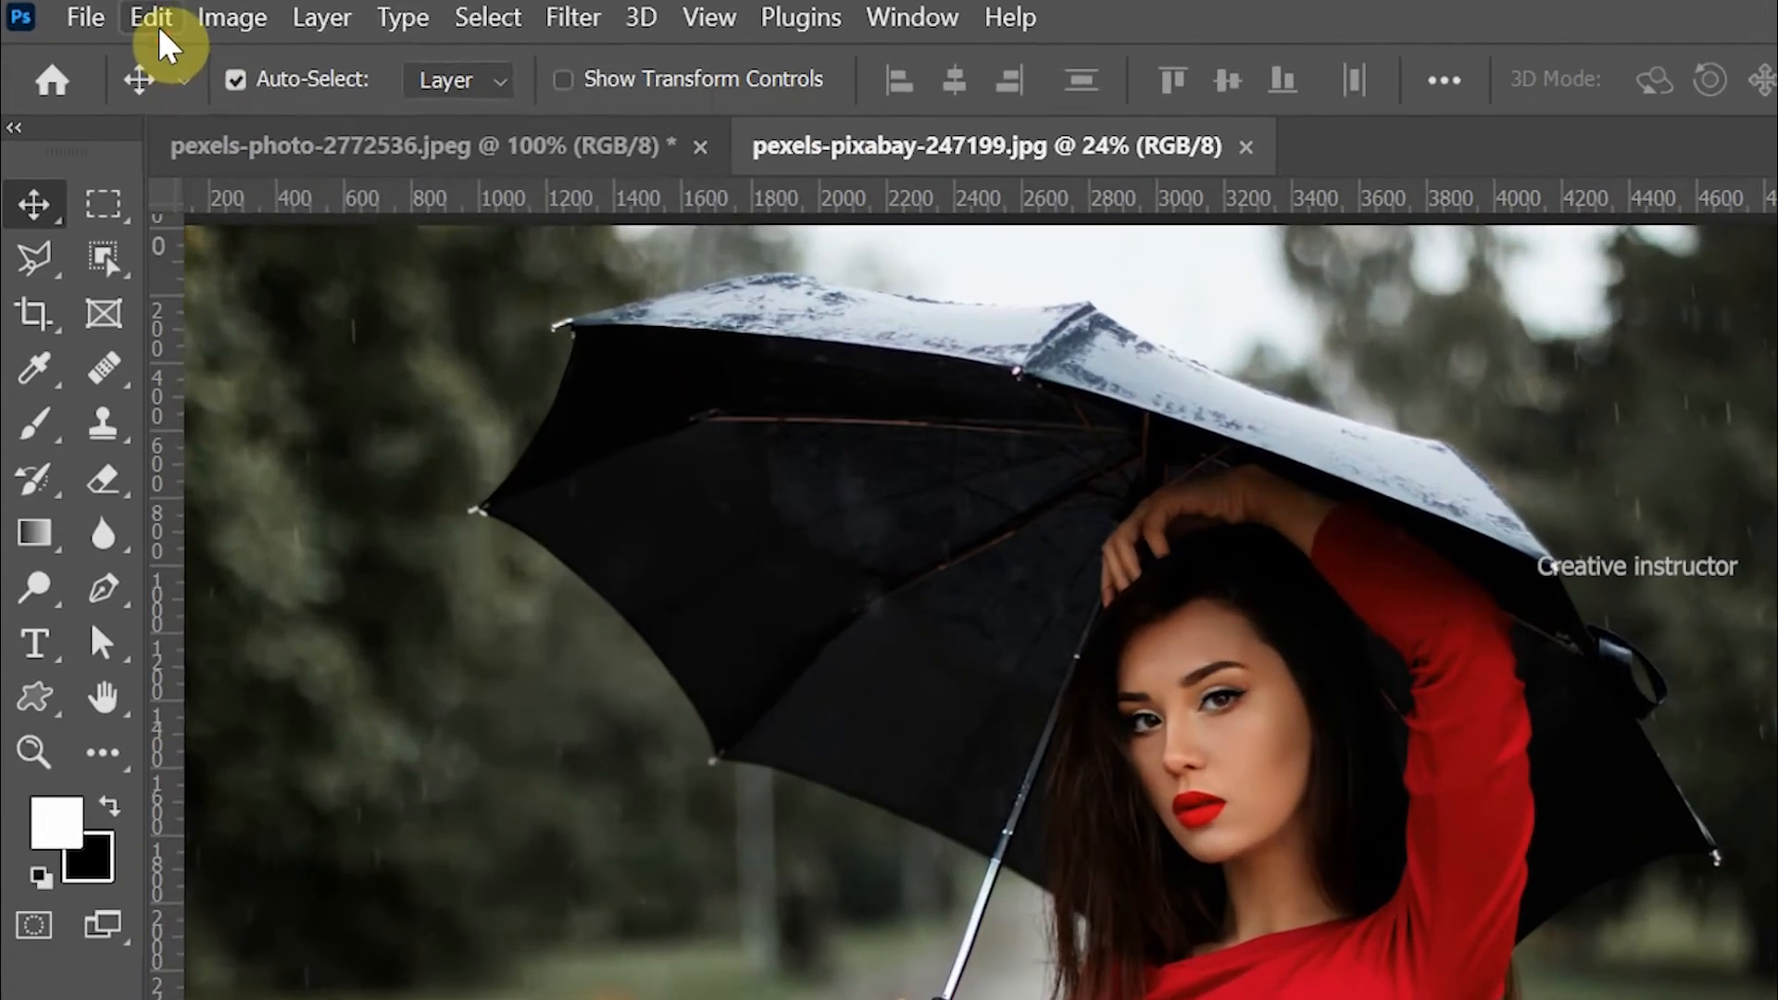
left_click(111, 17)
left_click(196, 246)
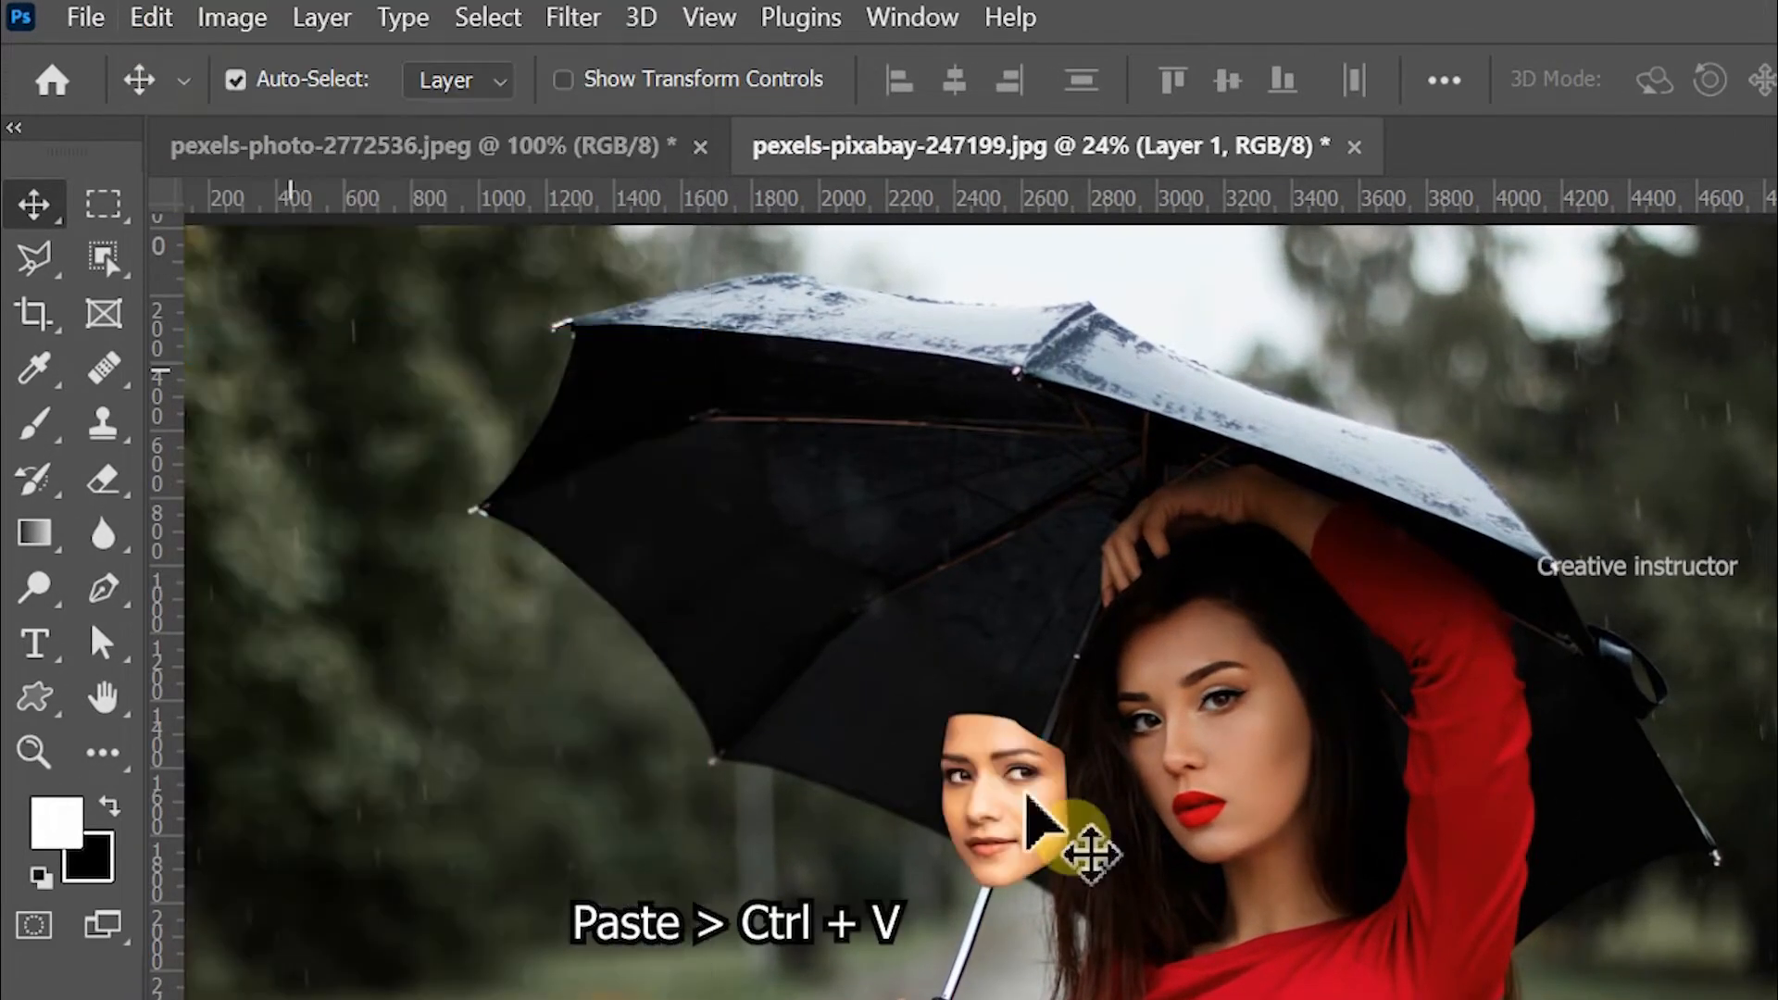
left_click_drag(1115, 799, 1260, 748)
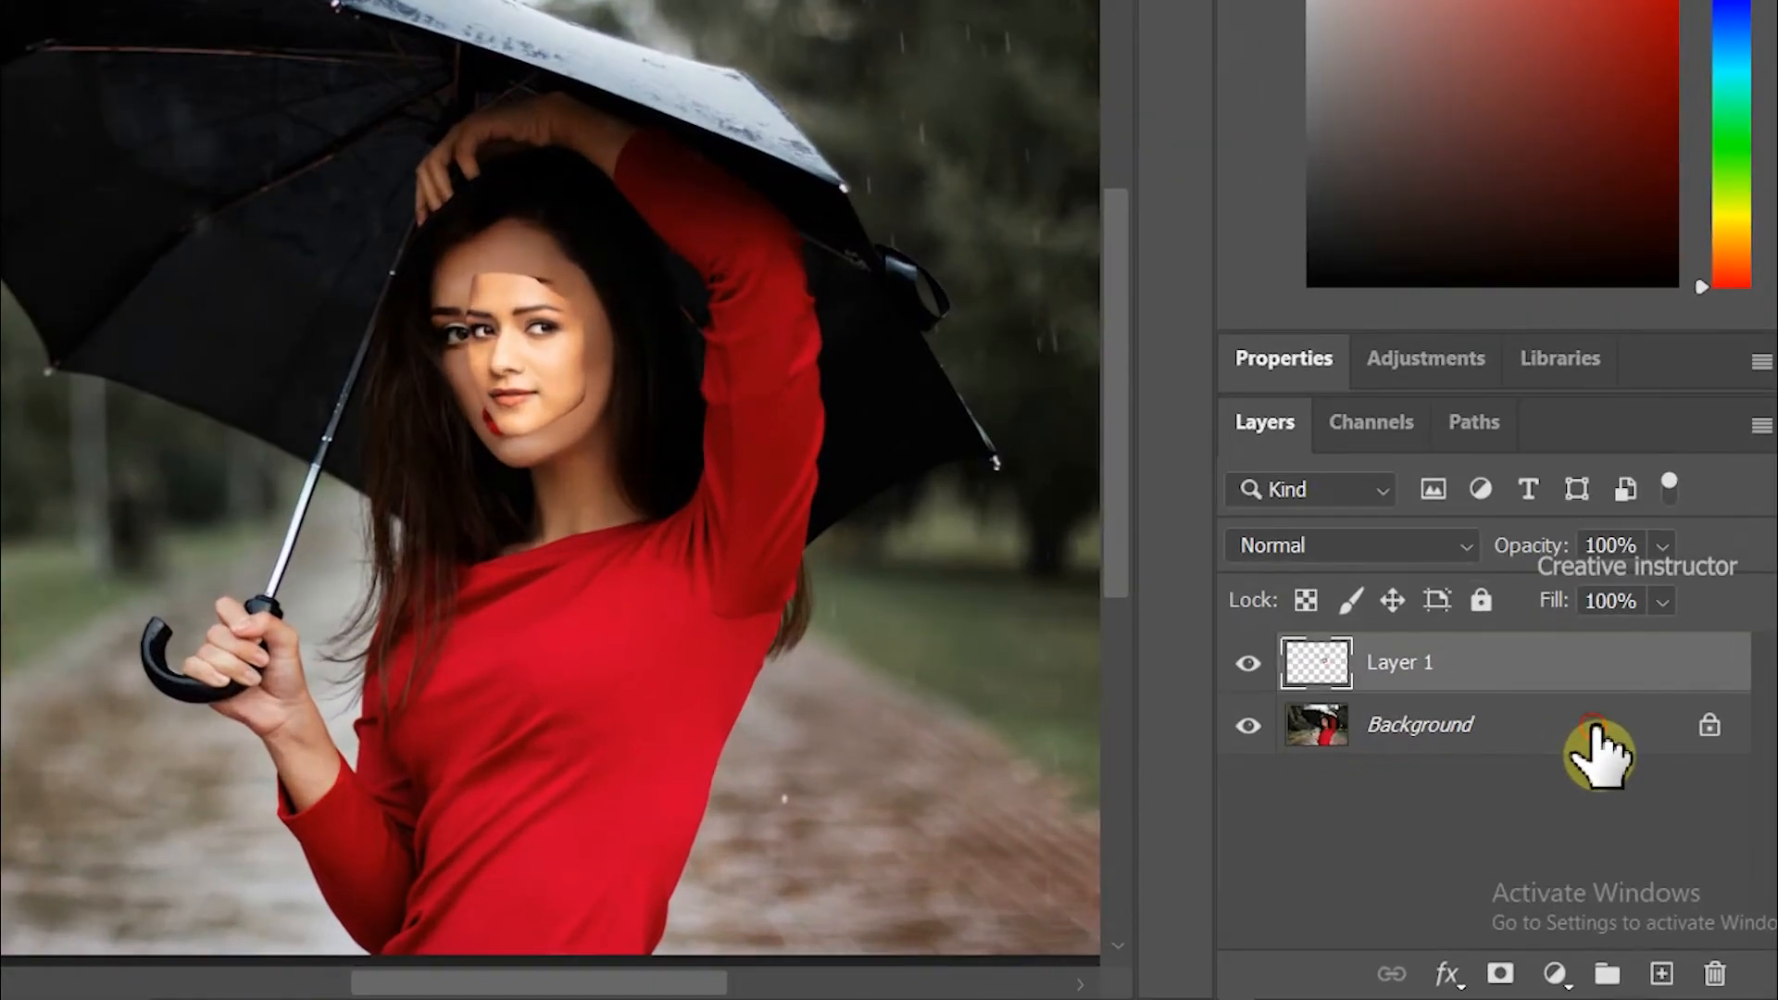
Duplicate the Background layer and hide the original Background layer.
left_click(1594, 732)
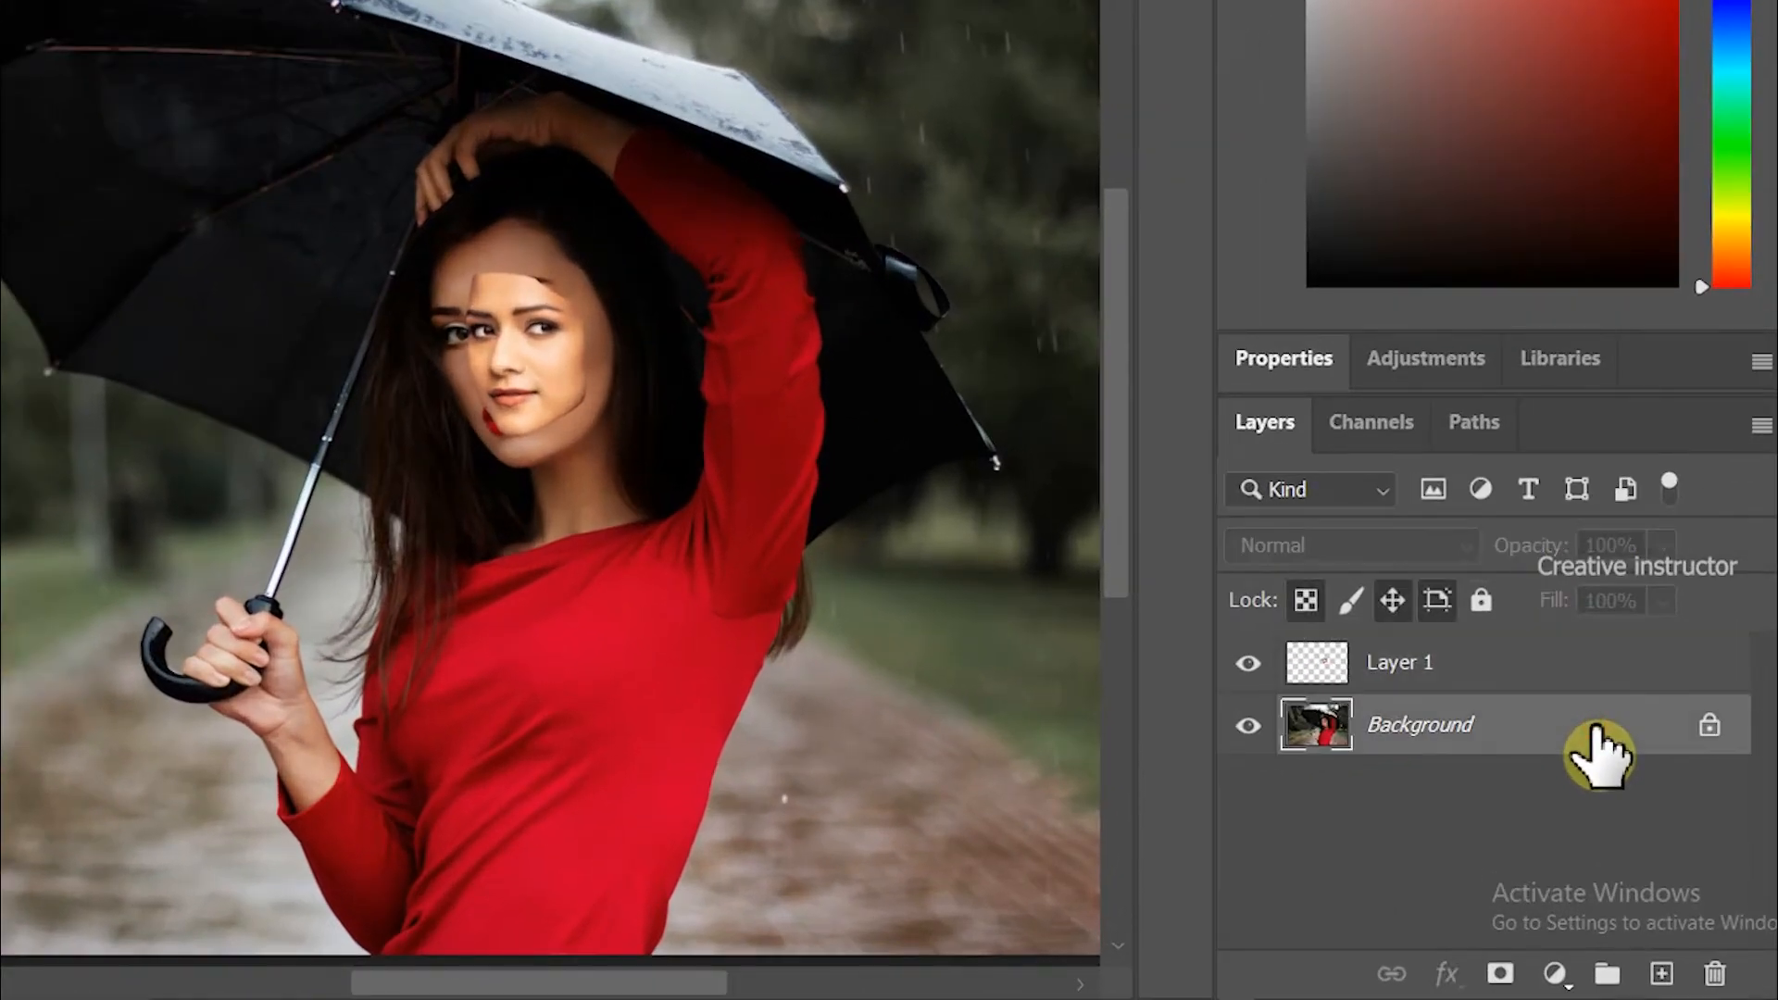
right_click(1594, 732)
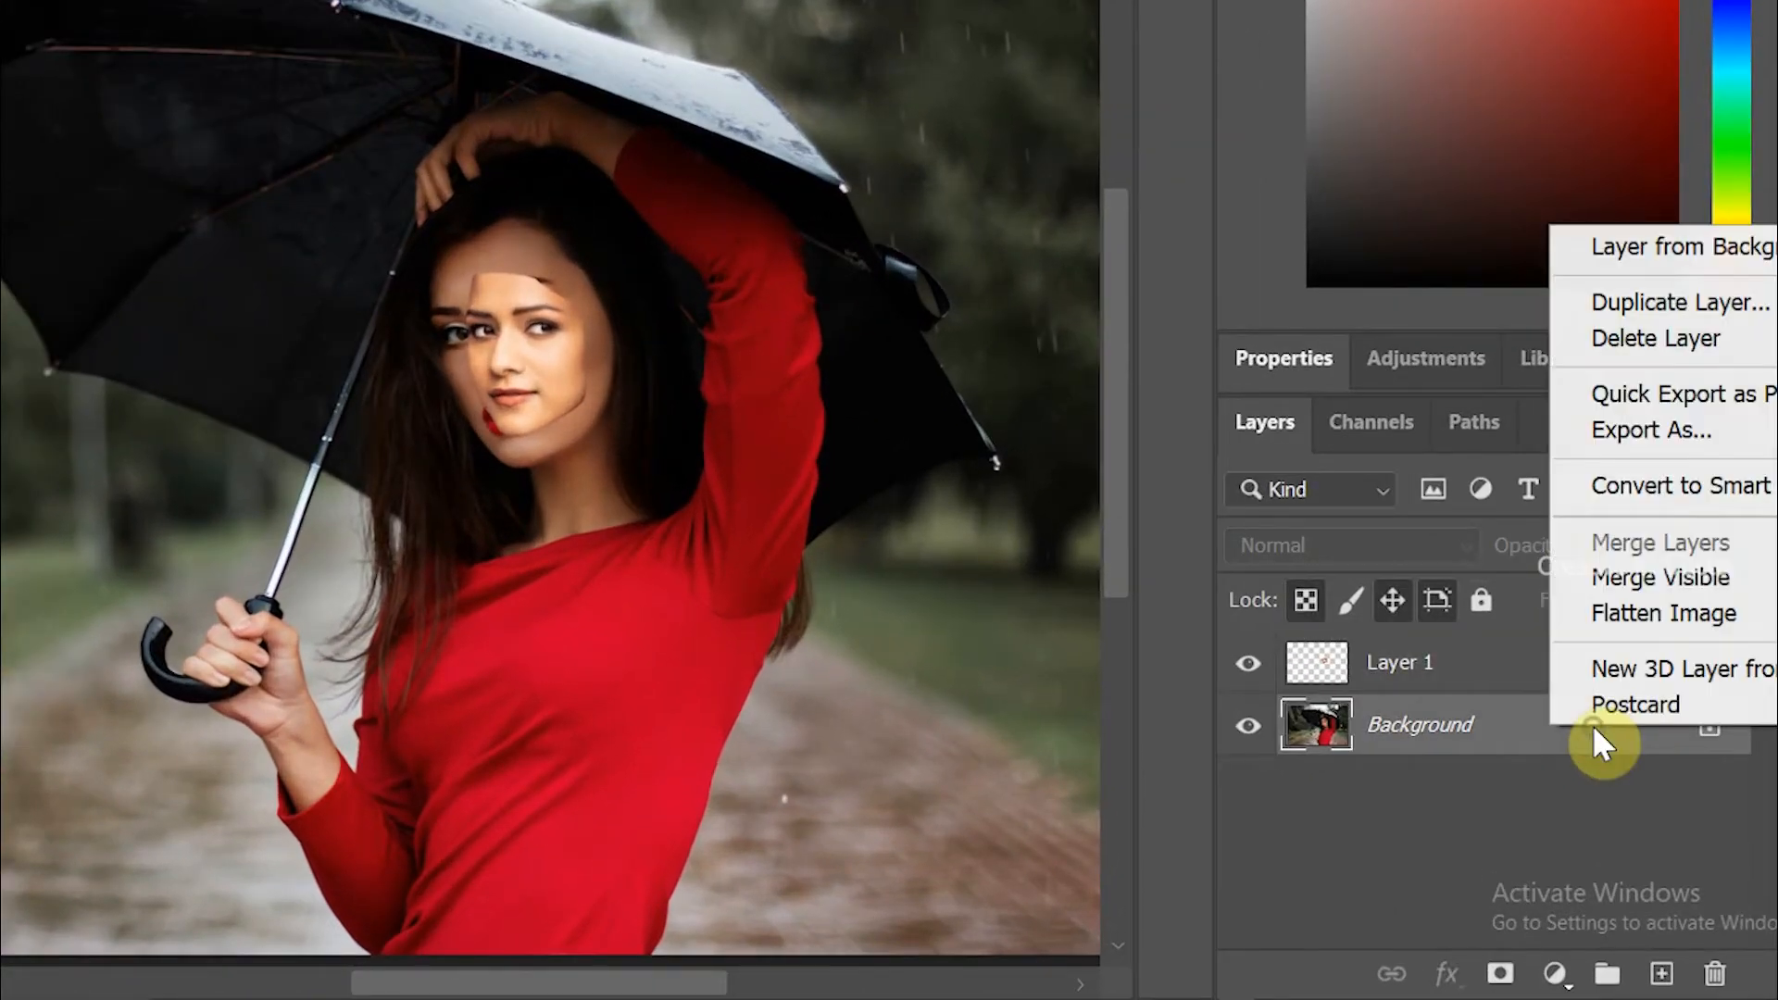
left_click(1681, 302)
left_click(1101, 57)
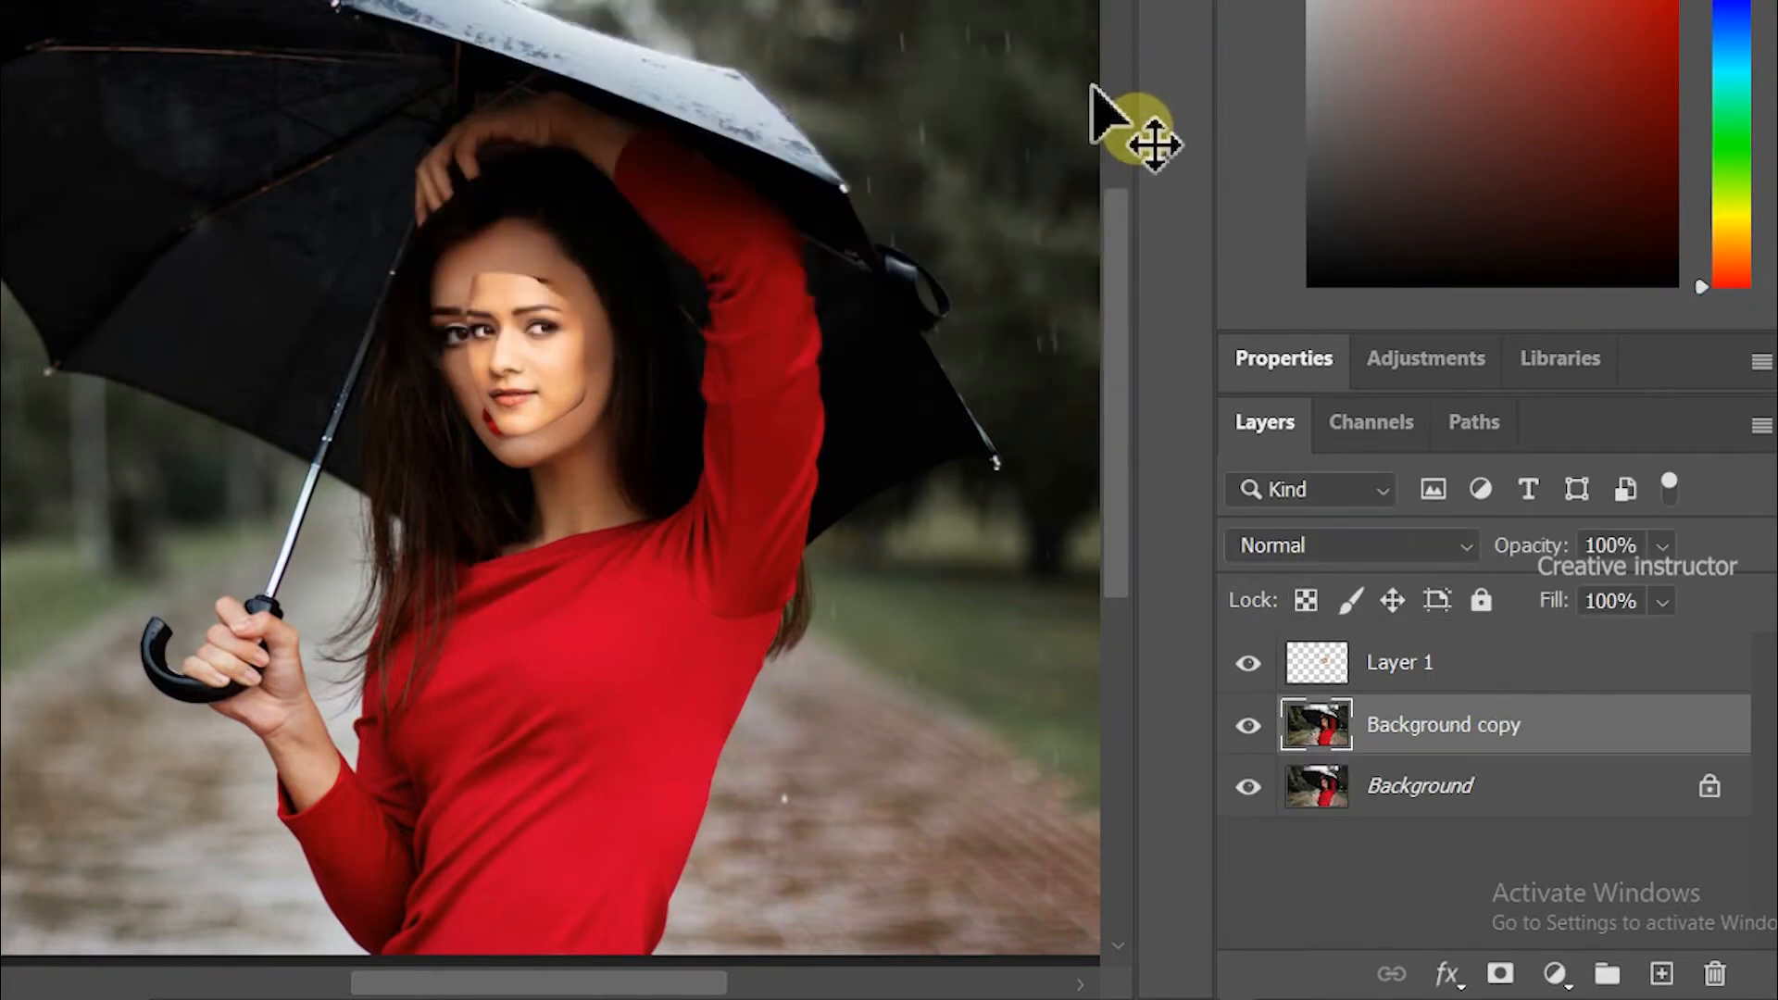
left_click(1249, 790)
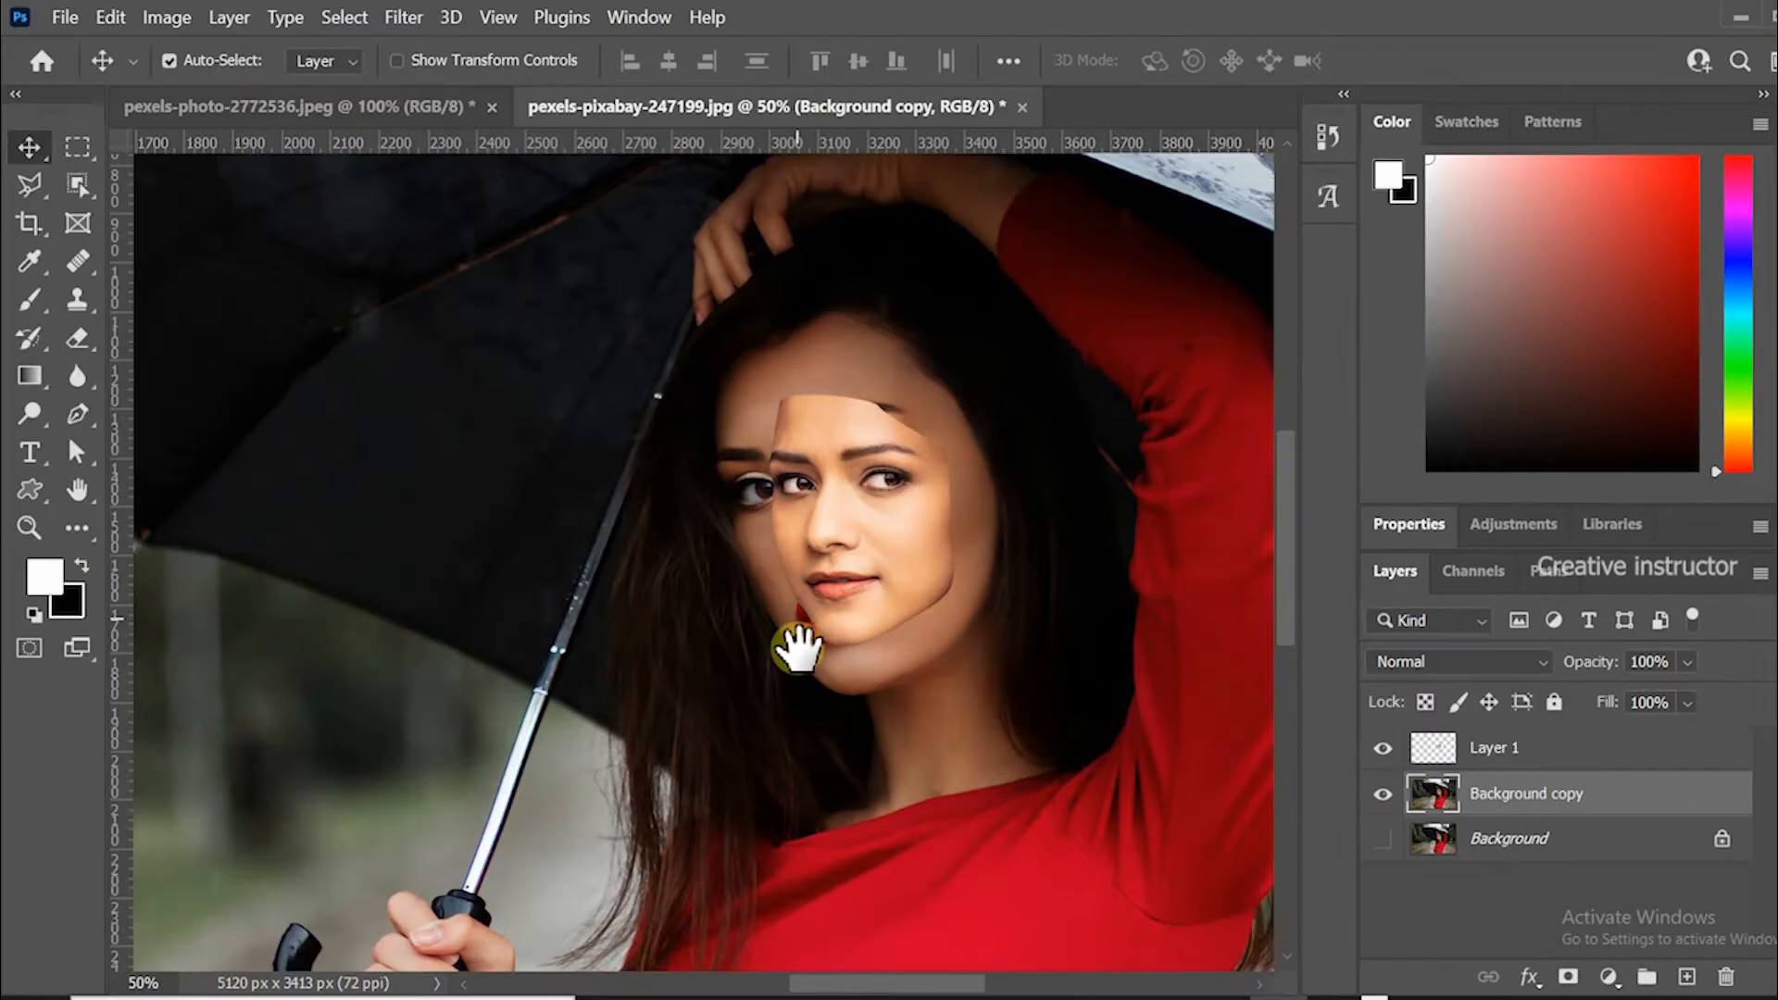
Free-transform the pasted face layer, scaling it to 144% and rotating it about -11.5° to fit the model's face.
left_click(794, 520)
scroll(794, 520, "right", 2)
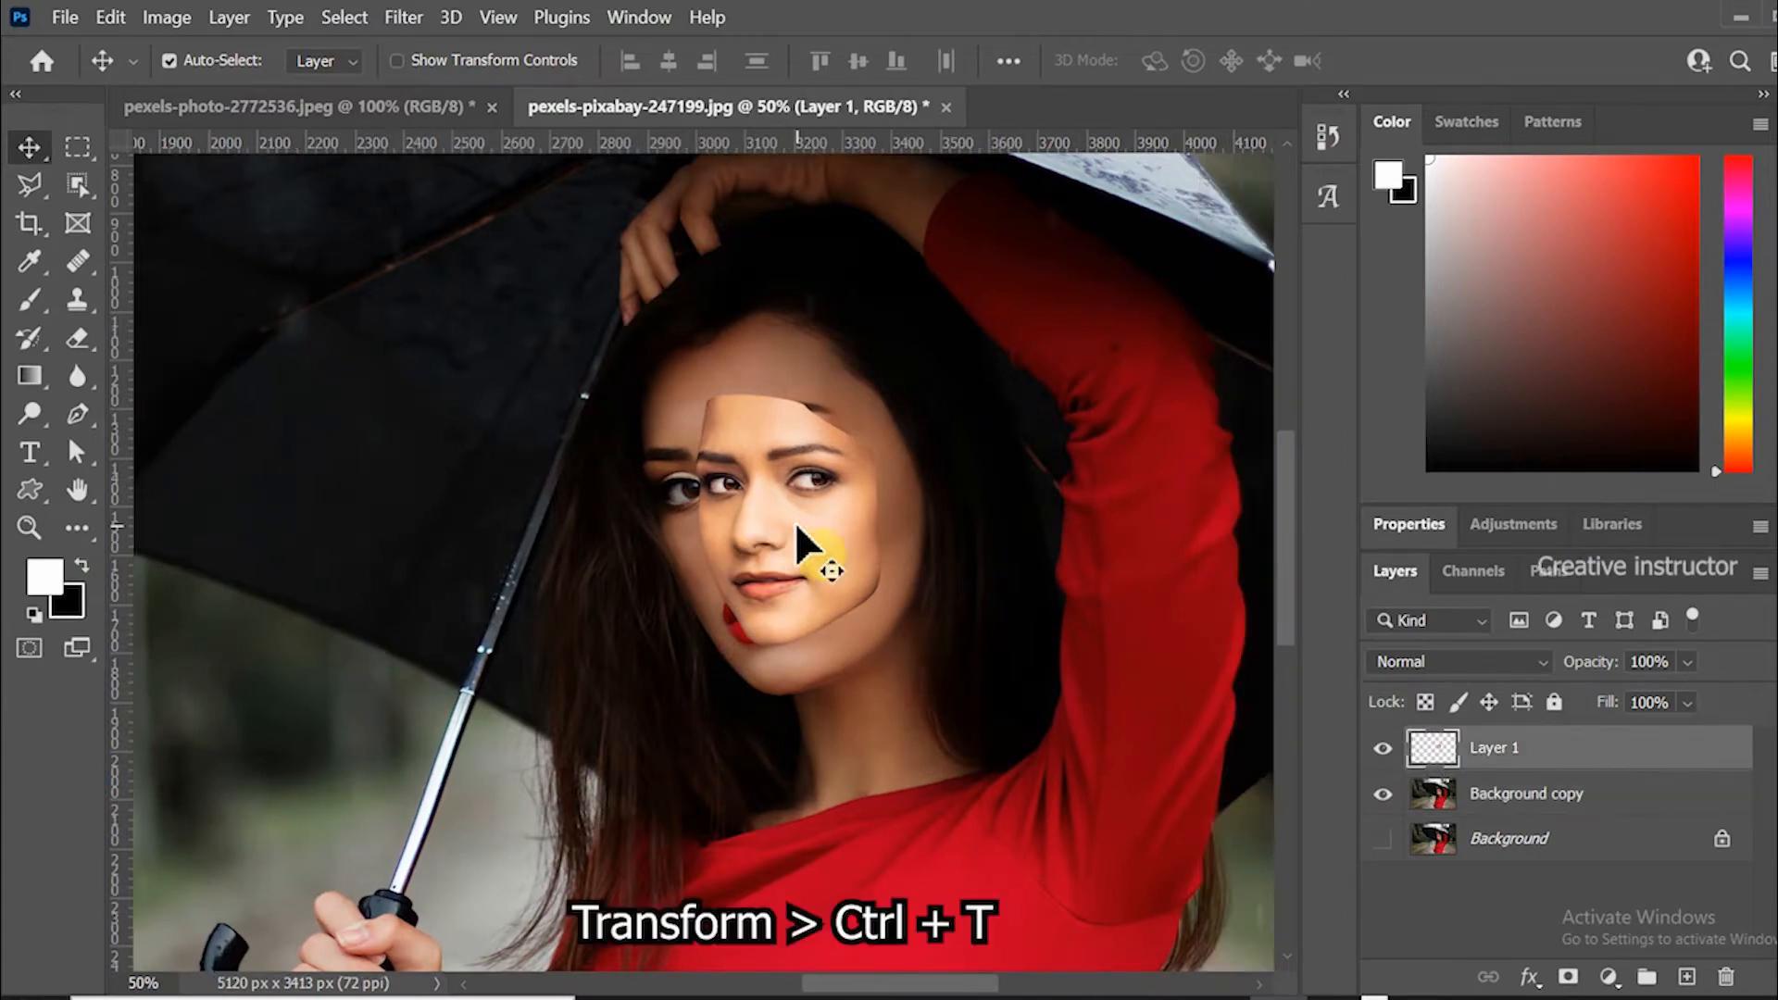
key("ctrl+t")
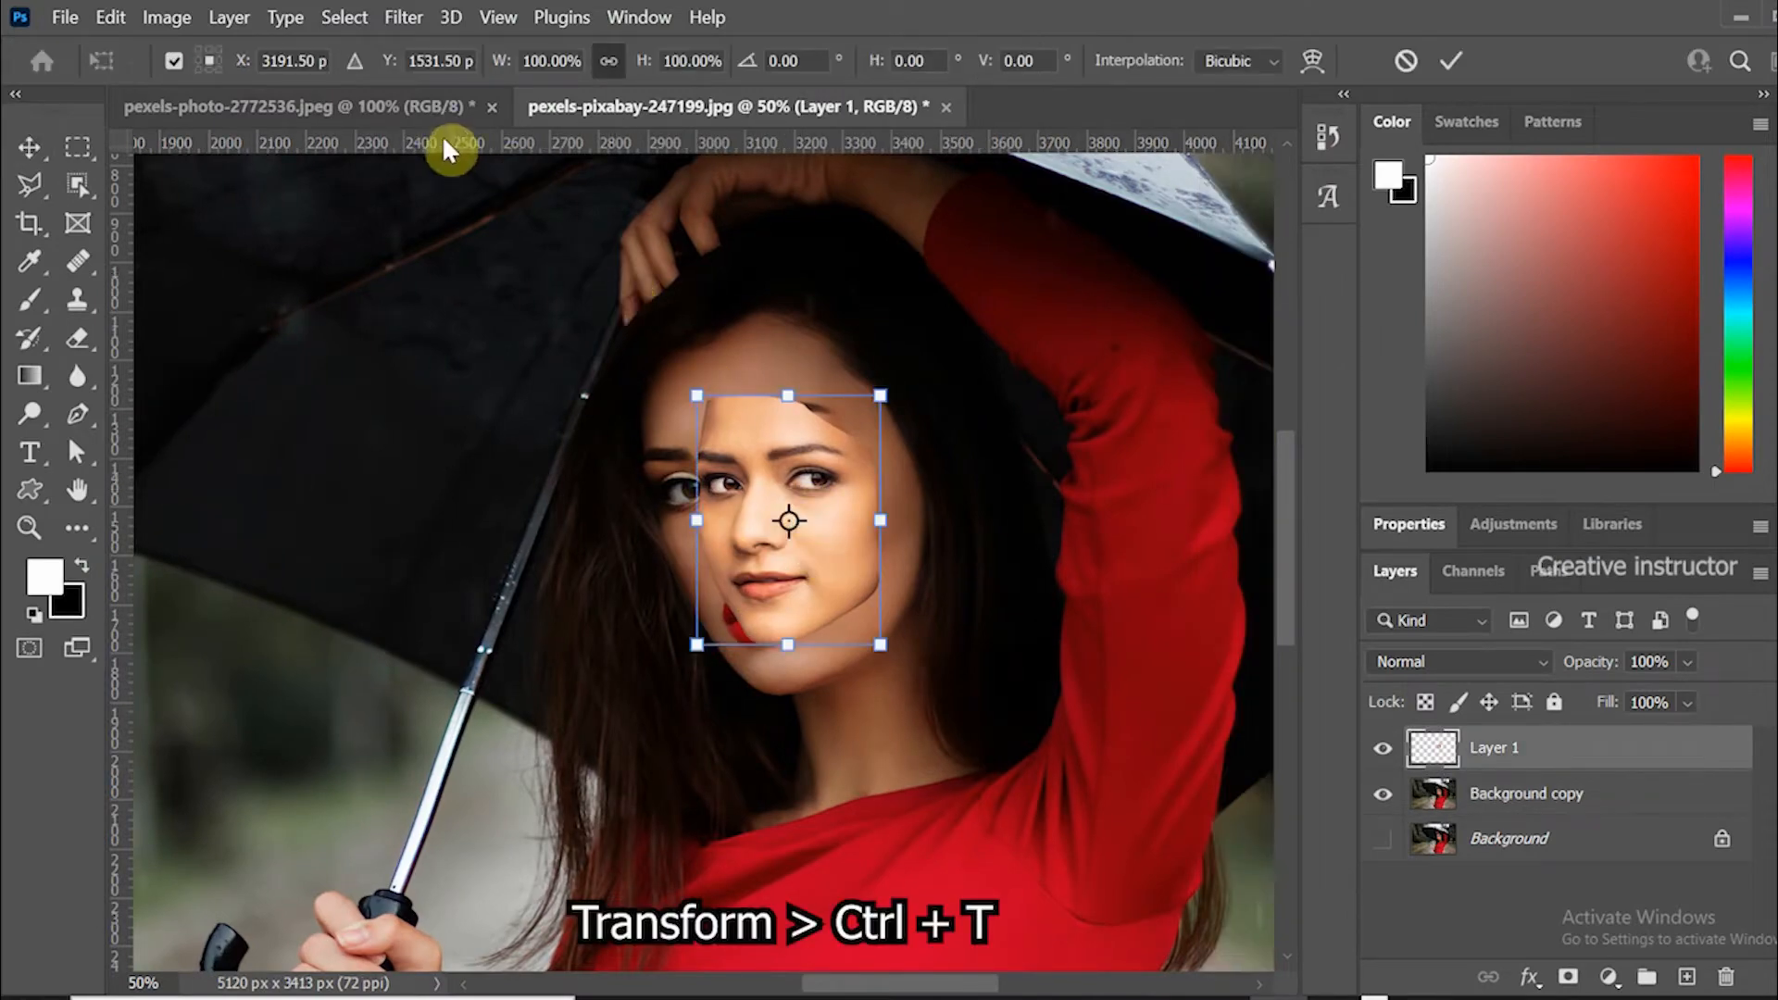
left_click_drag(498, 72, 566, 78)
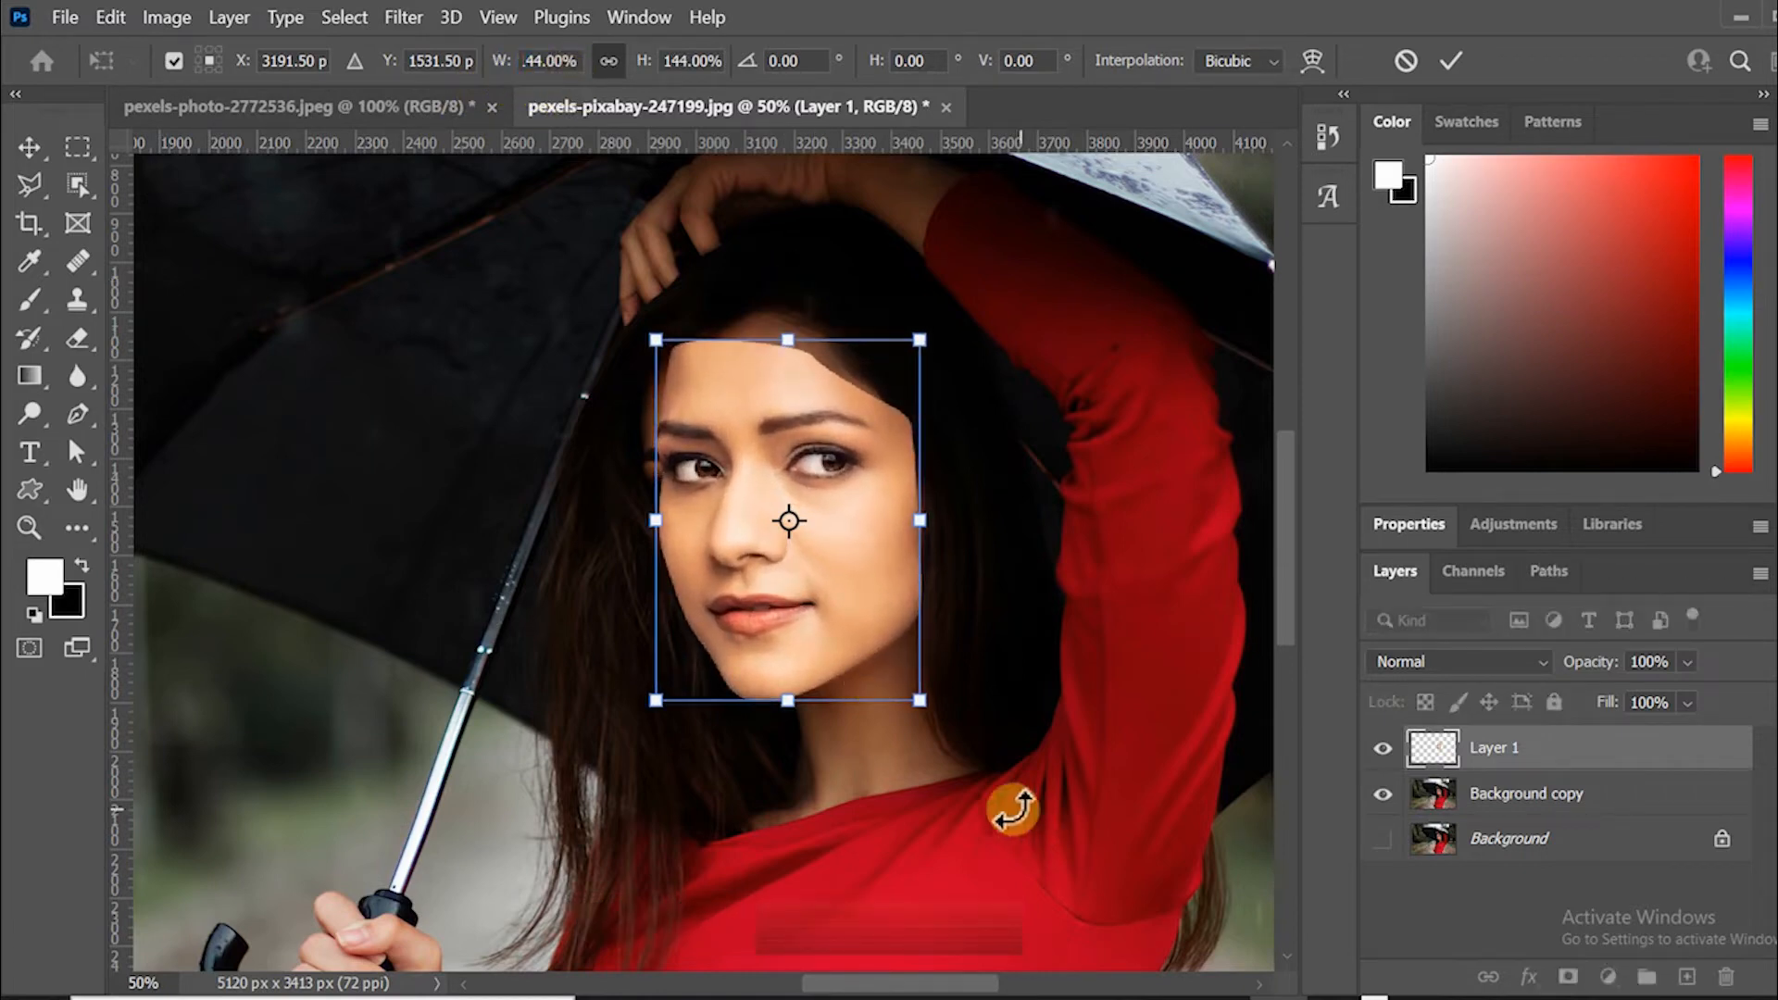
left_click_drag(928, 766, 974, 724)
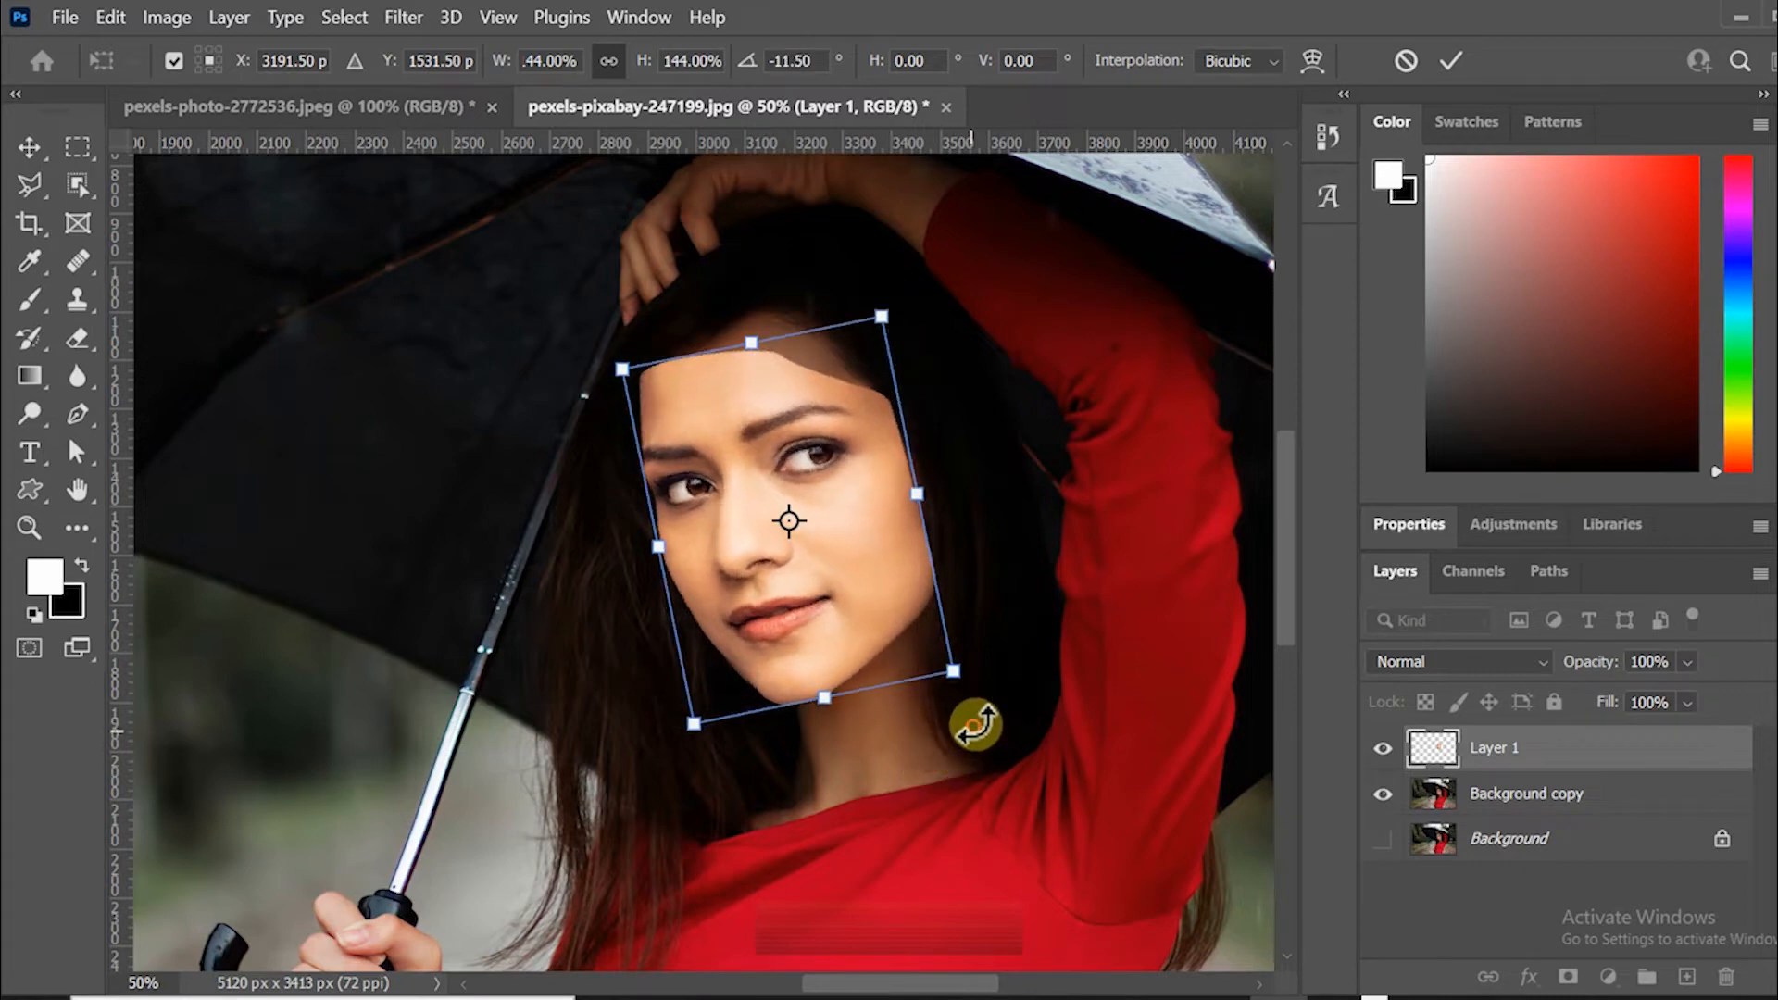
mouse_move(855, 589)
left_mouse_down()
mouse_move(850, 546)
mouse_move(852, 586)
left_mouse_up()
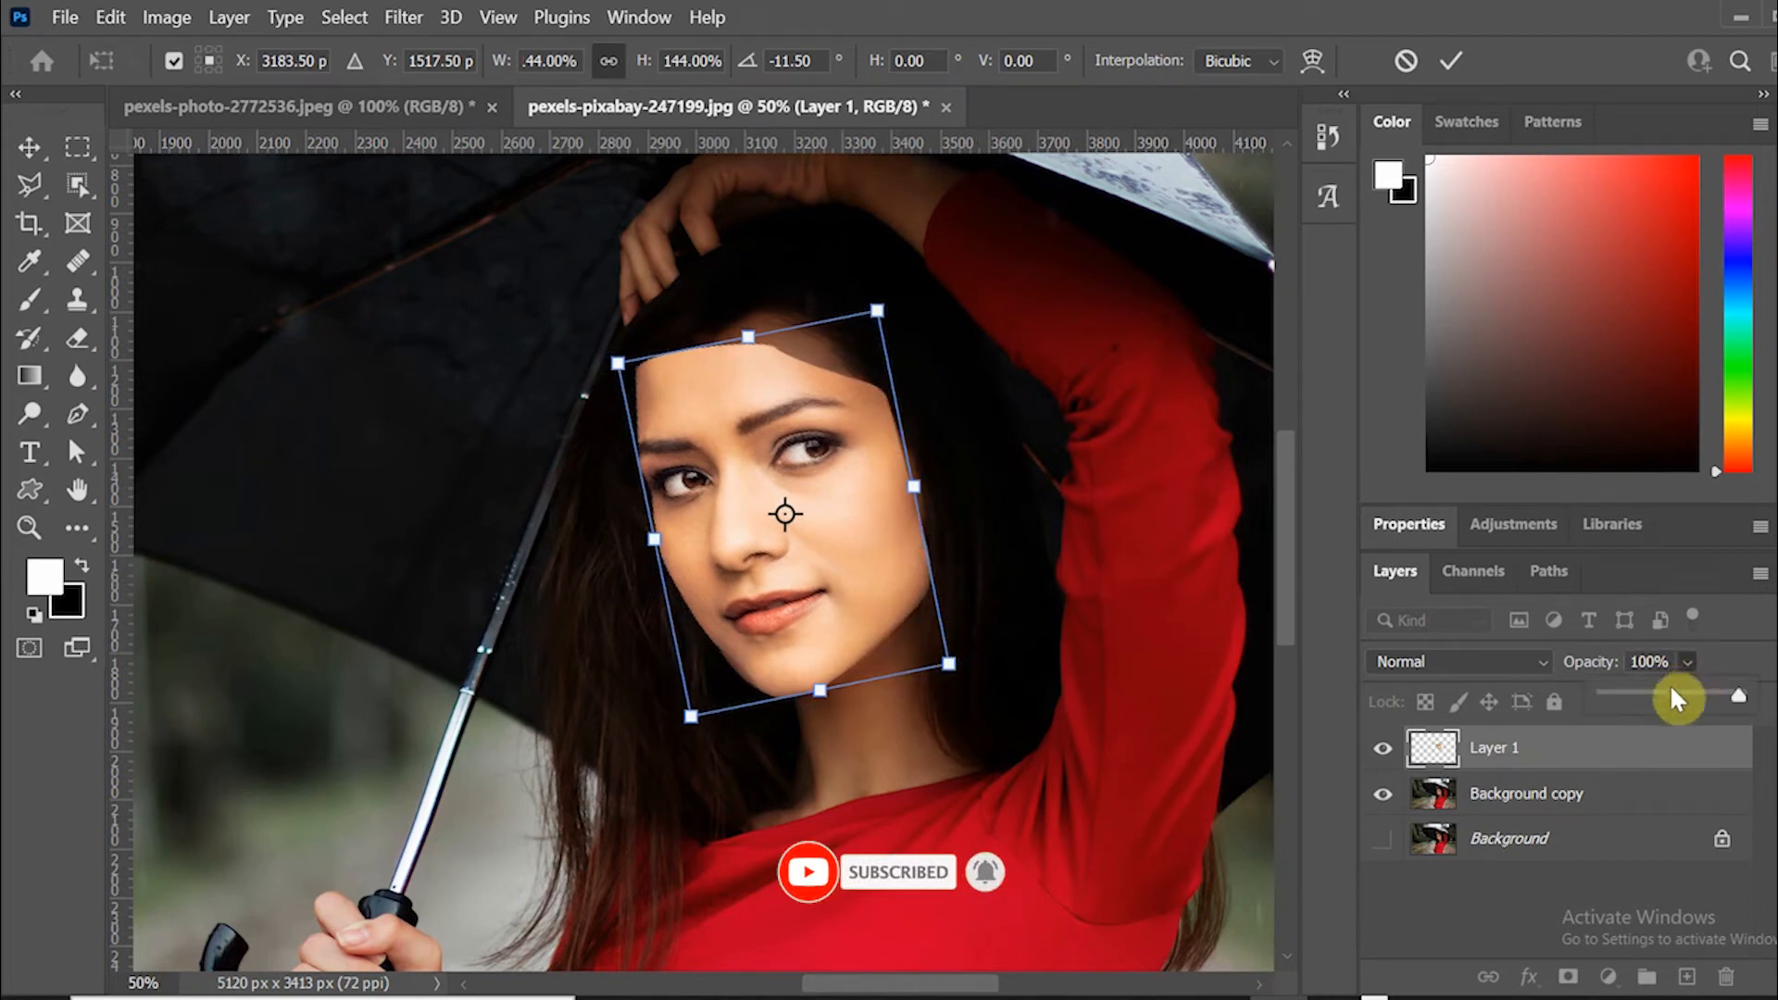
Lower Layer 1's opacity to 24% and commit the transform.
left_click(1672, 692)
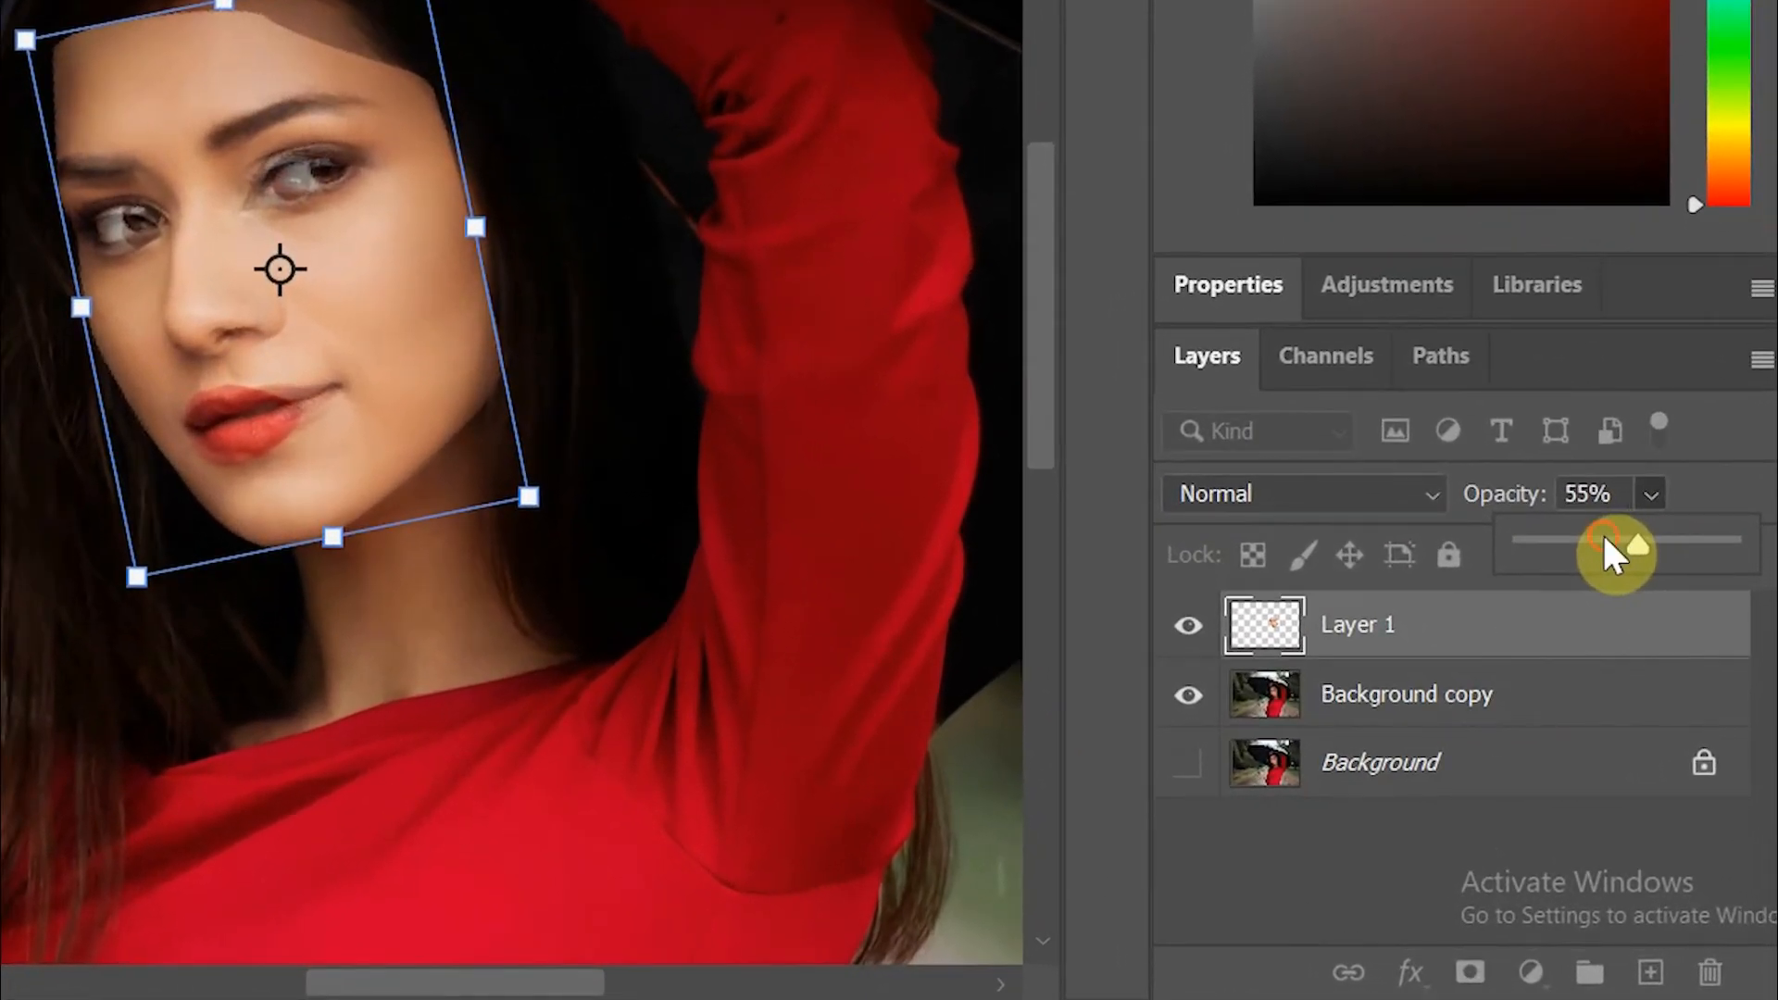
left_click_drag(1610, 554, 1580, 558)
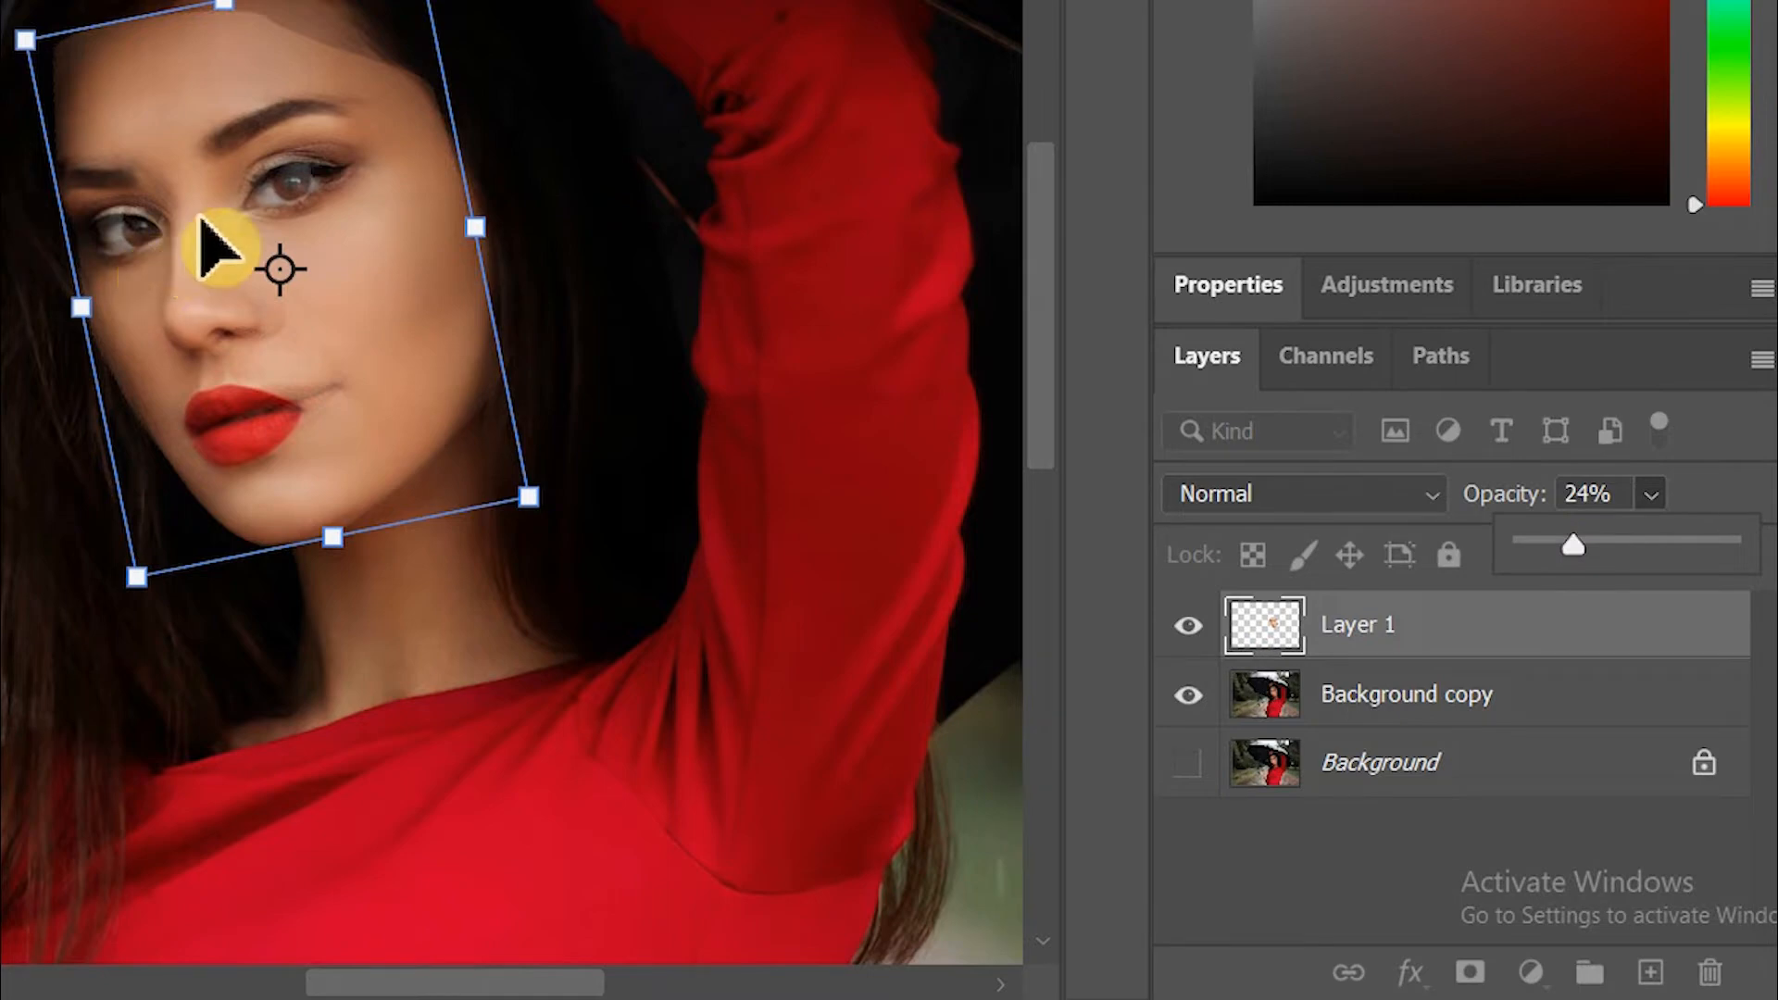
key("Return")
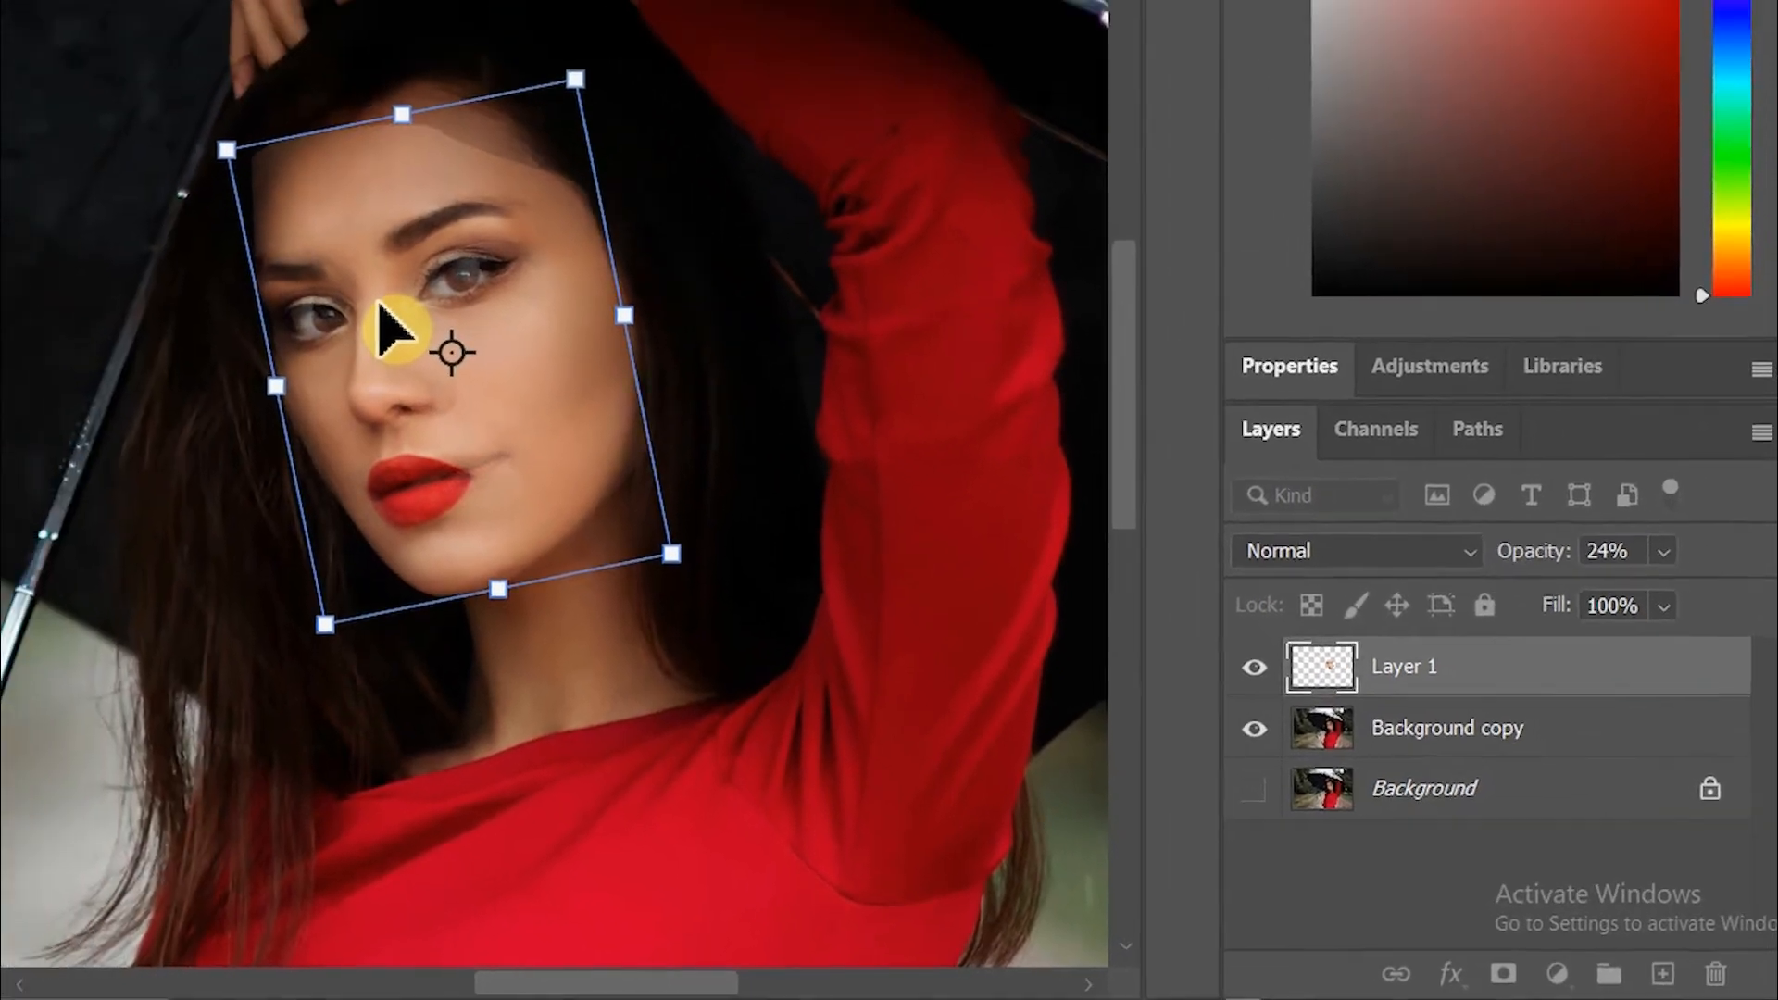
key("Return")
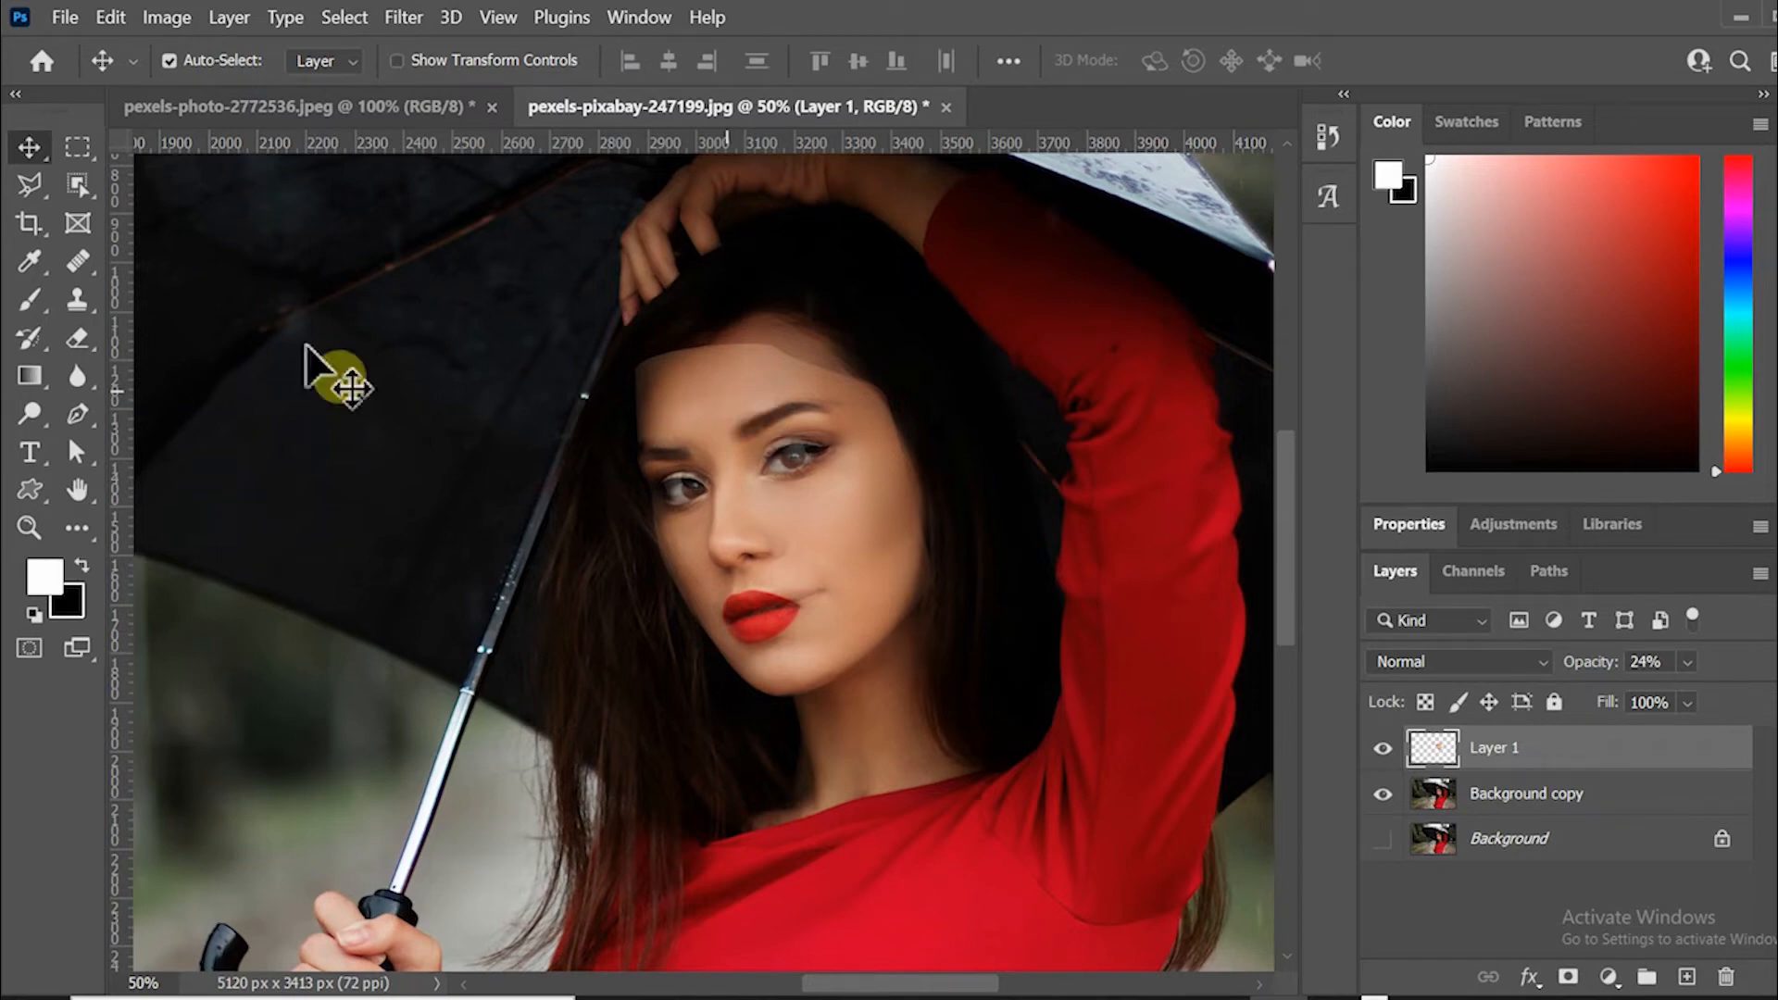
Draw a Pen path around the upper forehead of the pasted face and convert it into a selection.
left_click(78, 414)
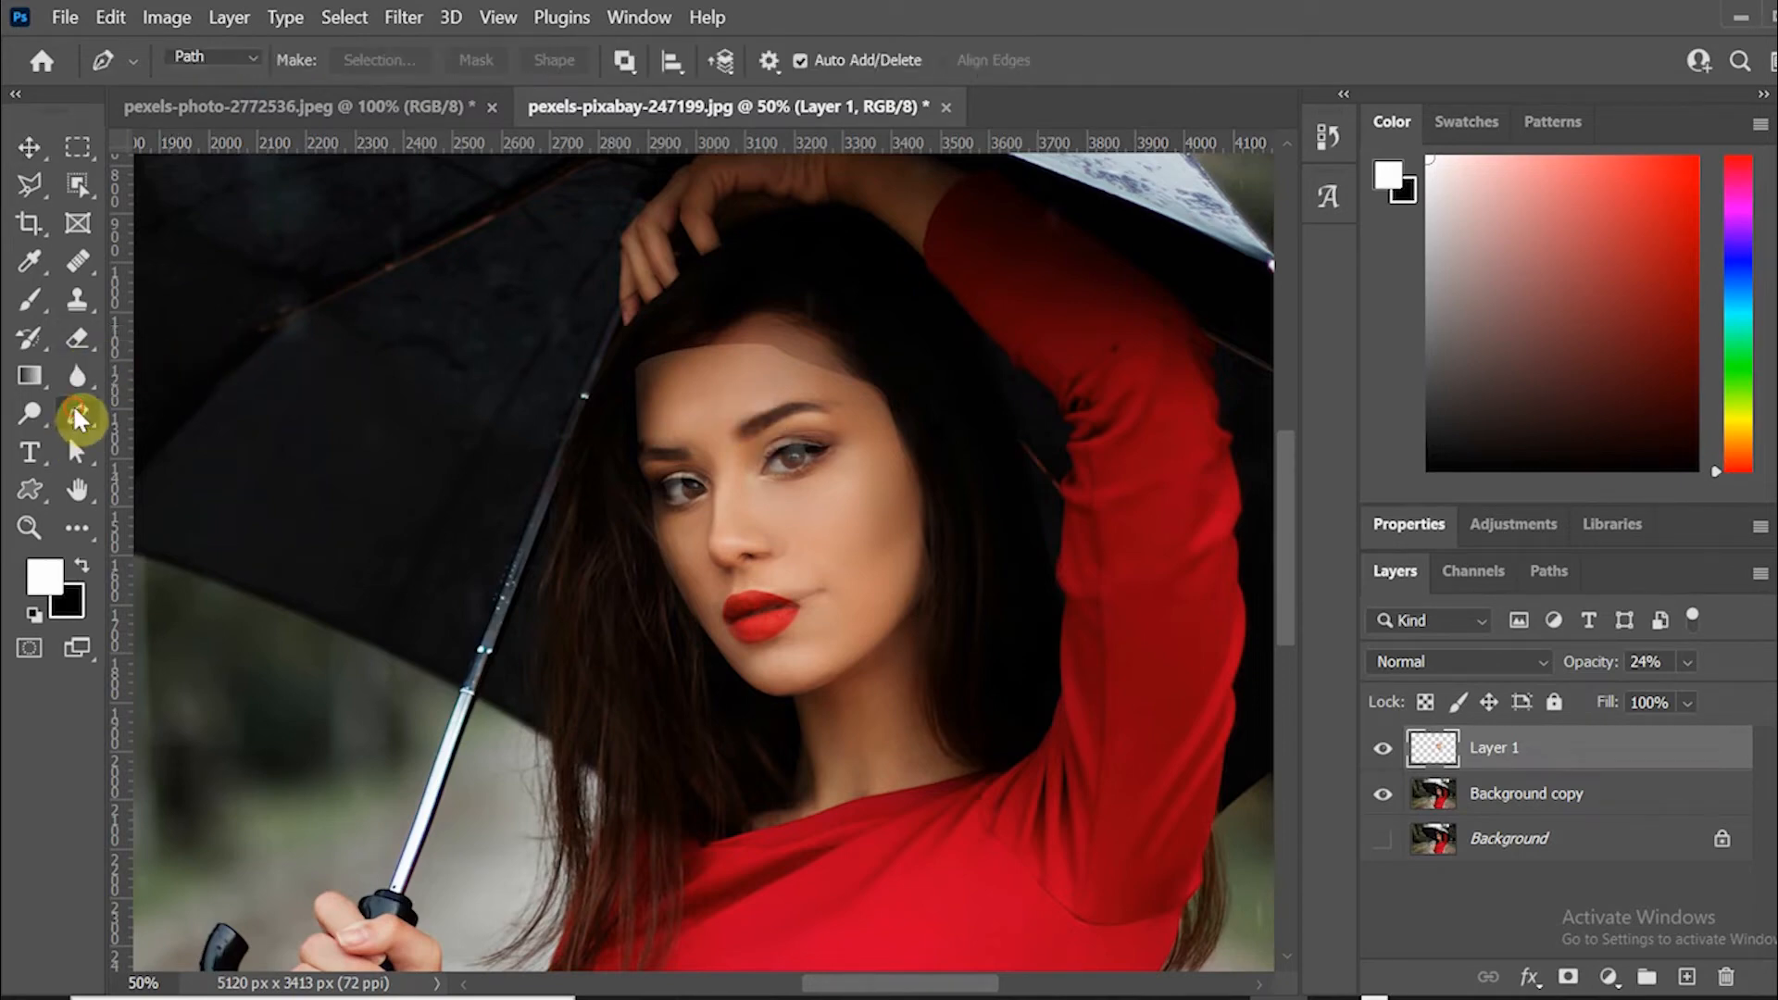
left_click(707, 344)
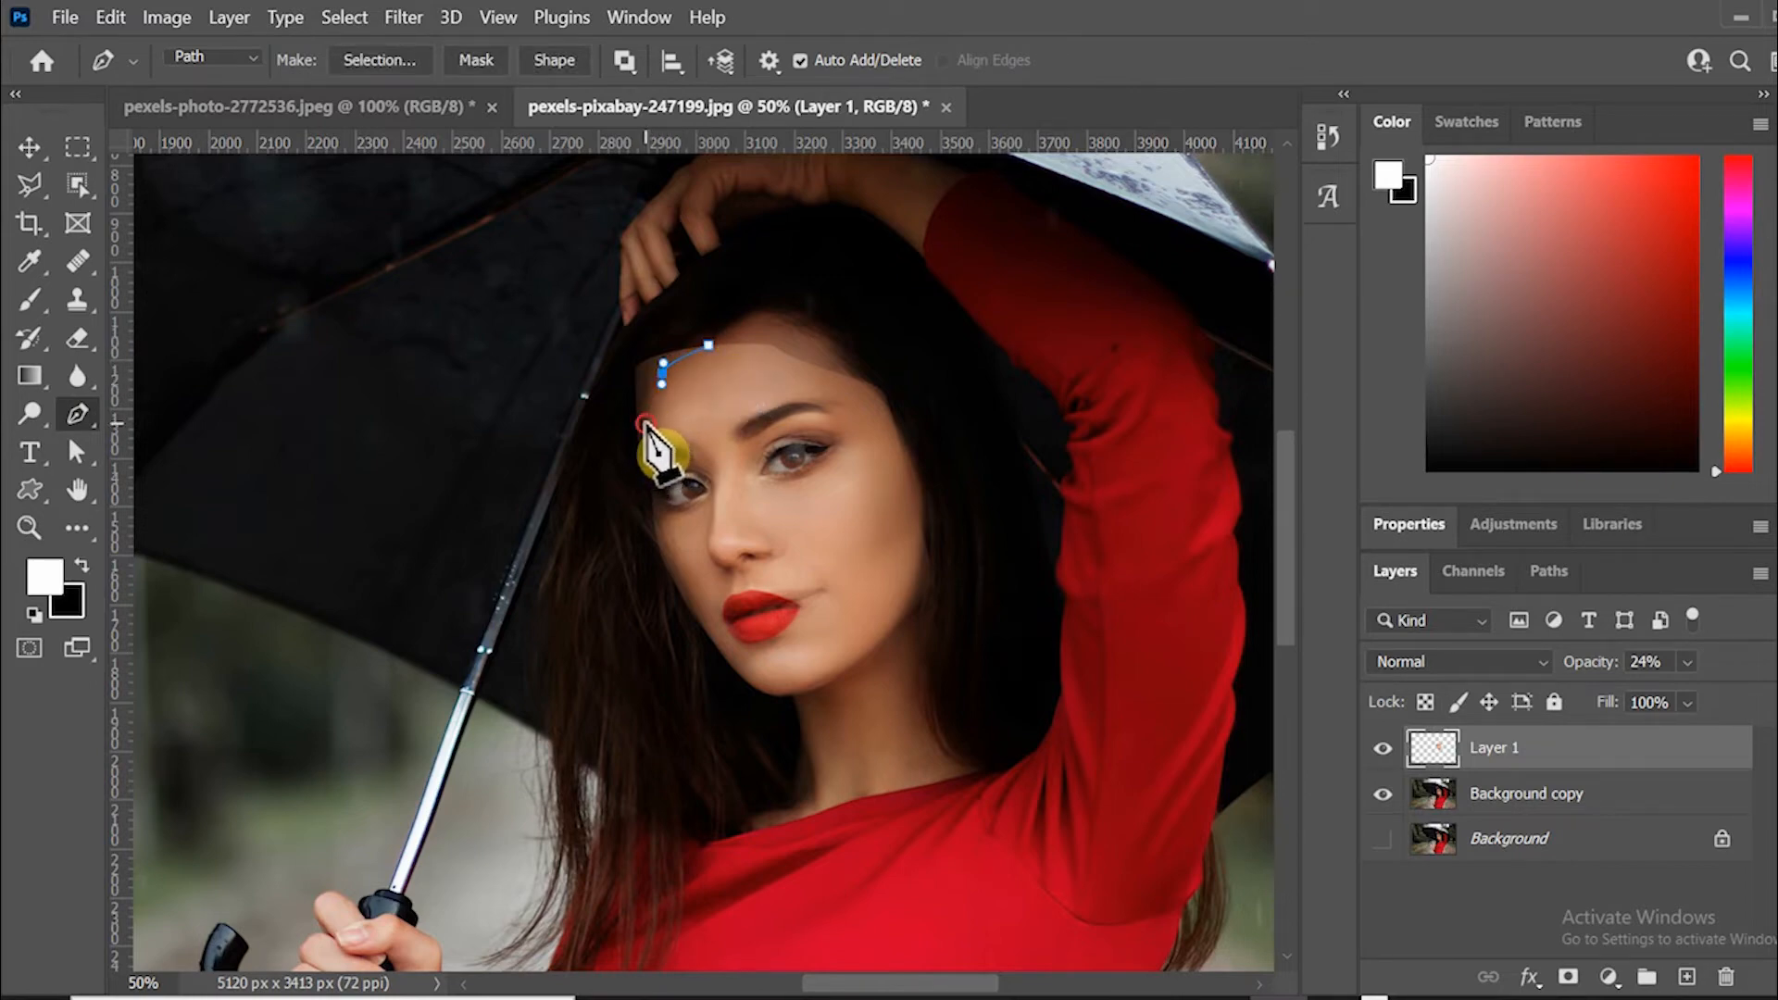
left_click(609, 446)
left_click(581, 397)
left_click(591, 322)
left_click(650, 304)
left_click(708, 344)
key("ctrl+Return")
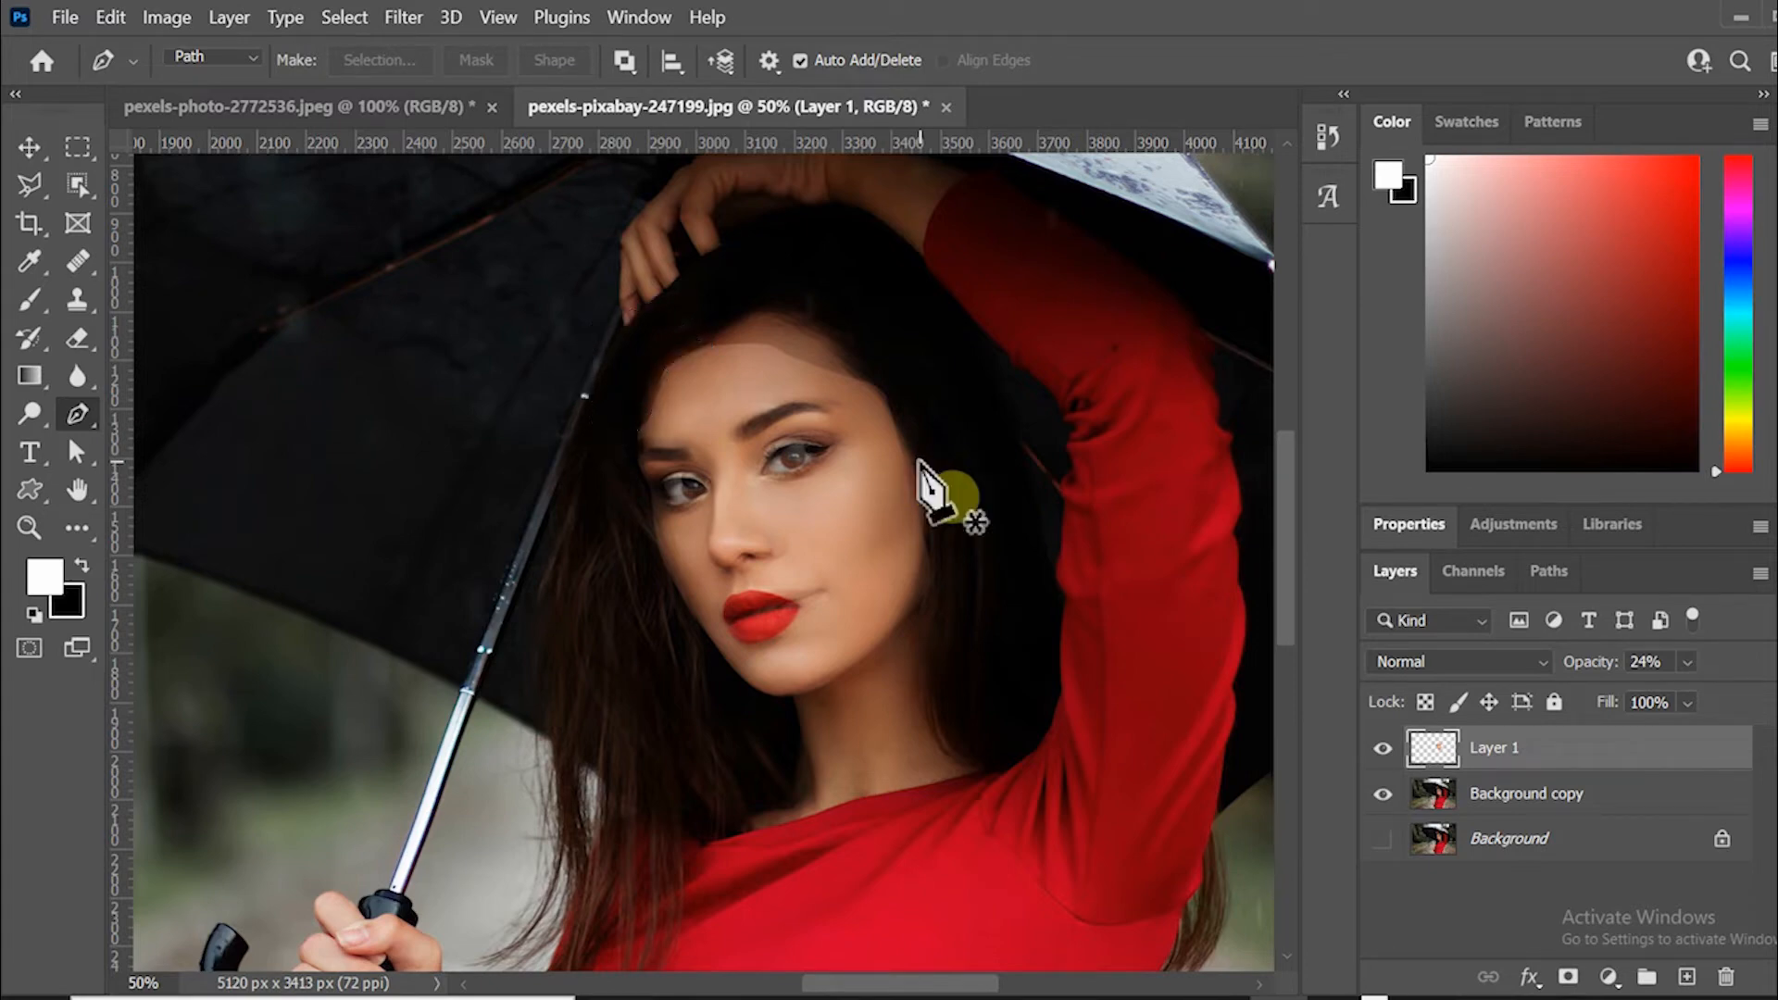
Raise Layer 1's opacity back to 100%.
key("v")
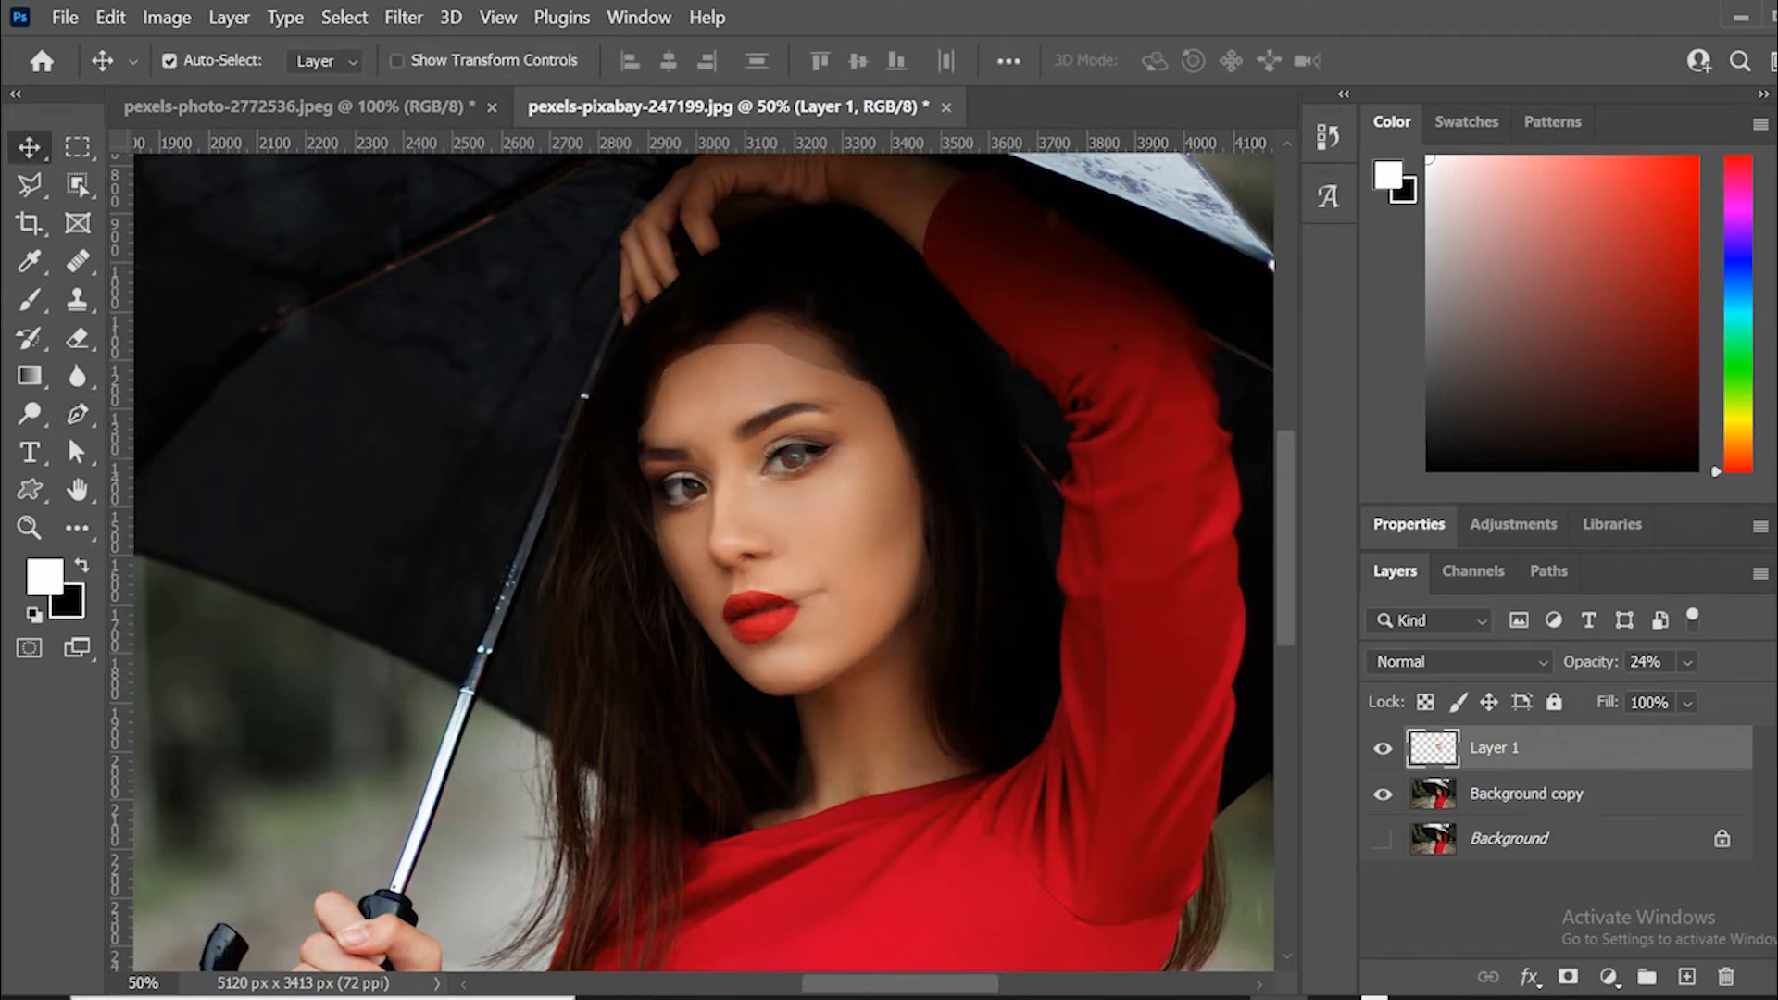
left_click(1682, 667)
left_click_drag(1649, 693, 1643, 691)
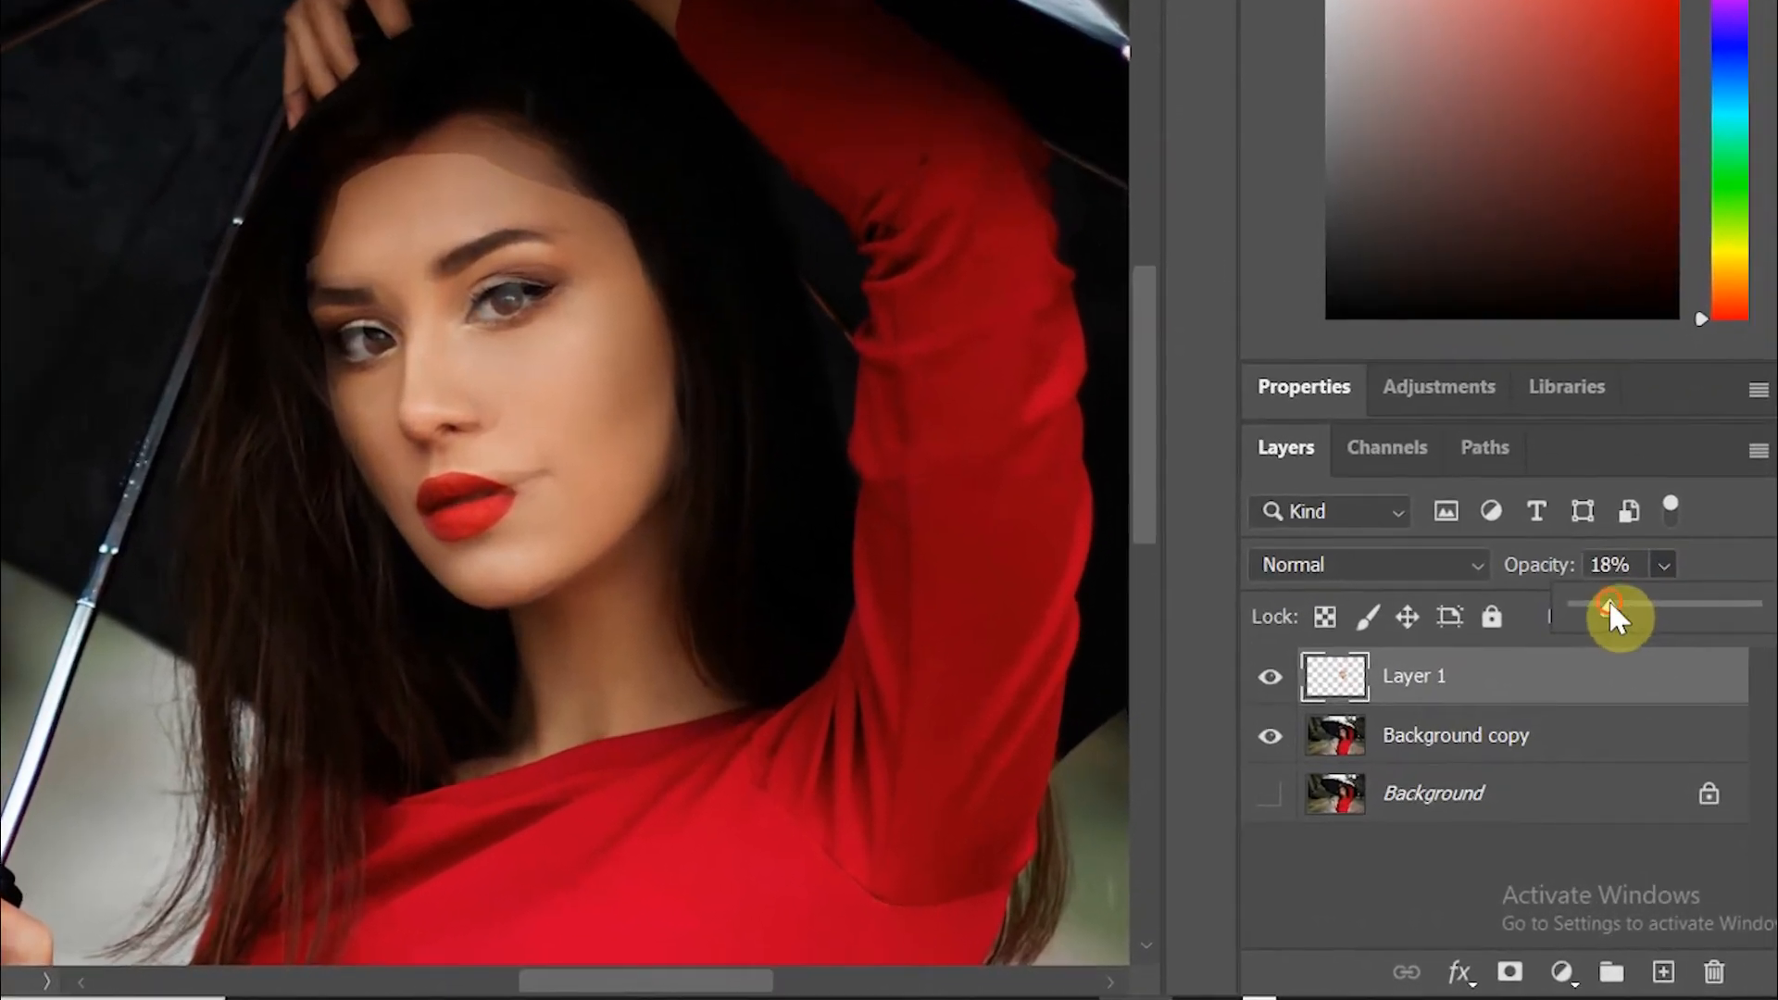
left_click_drag(1608, 608, 1750, 608)
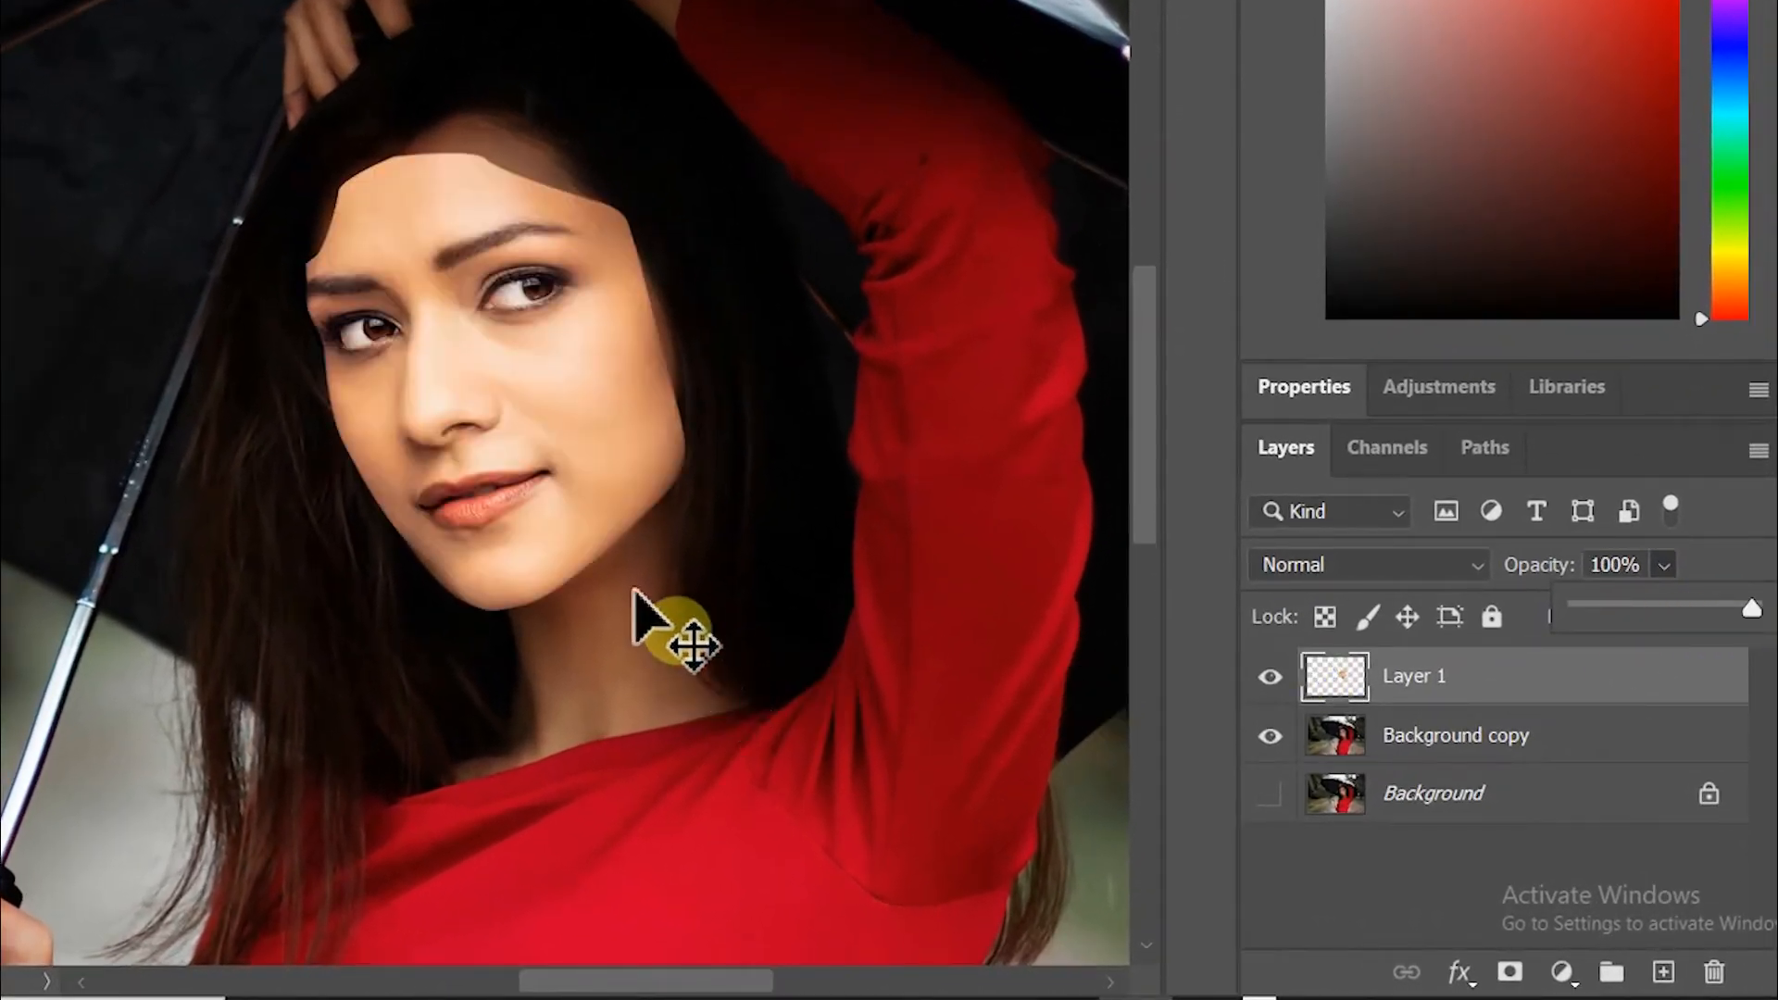
Load Layer 1's pixels as a selection.
left_click(634, 588)
left_click(587, 502)
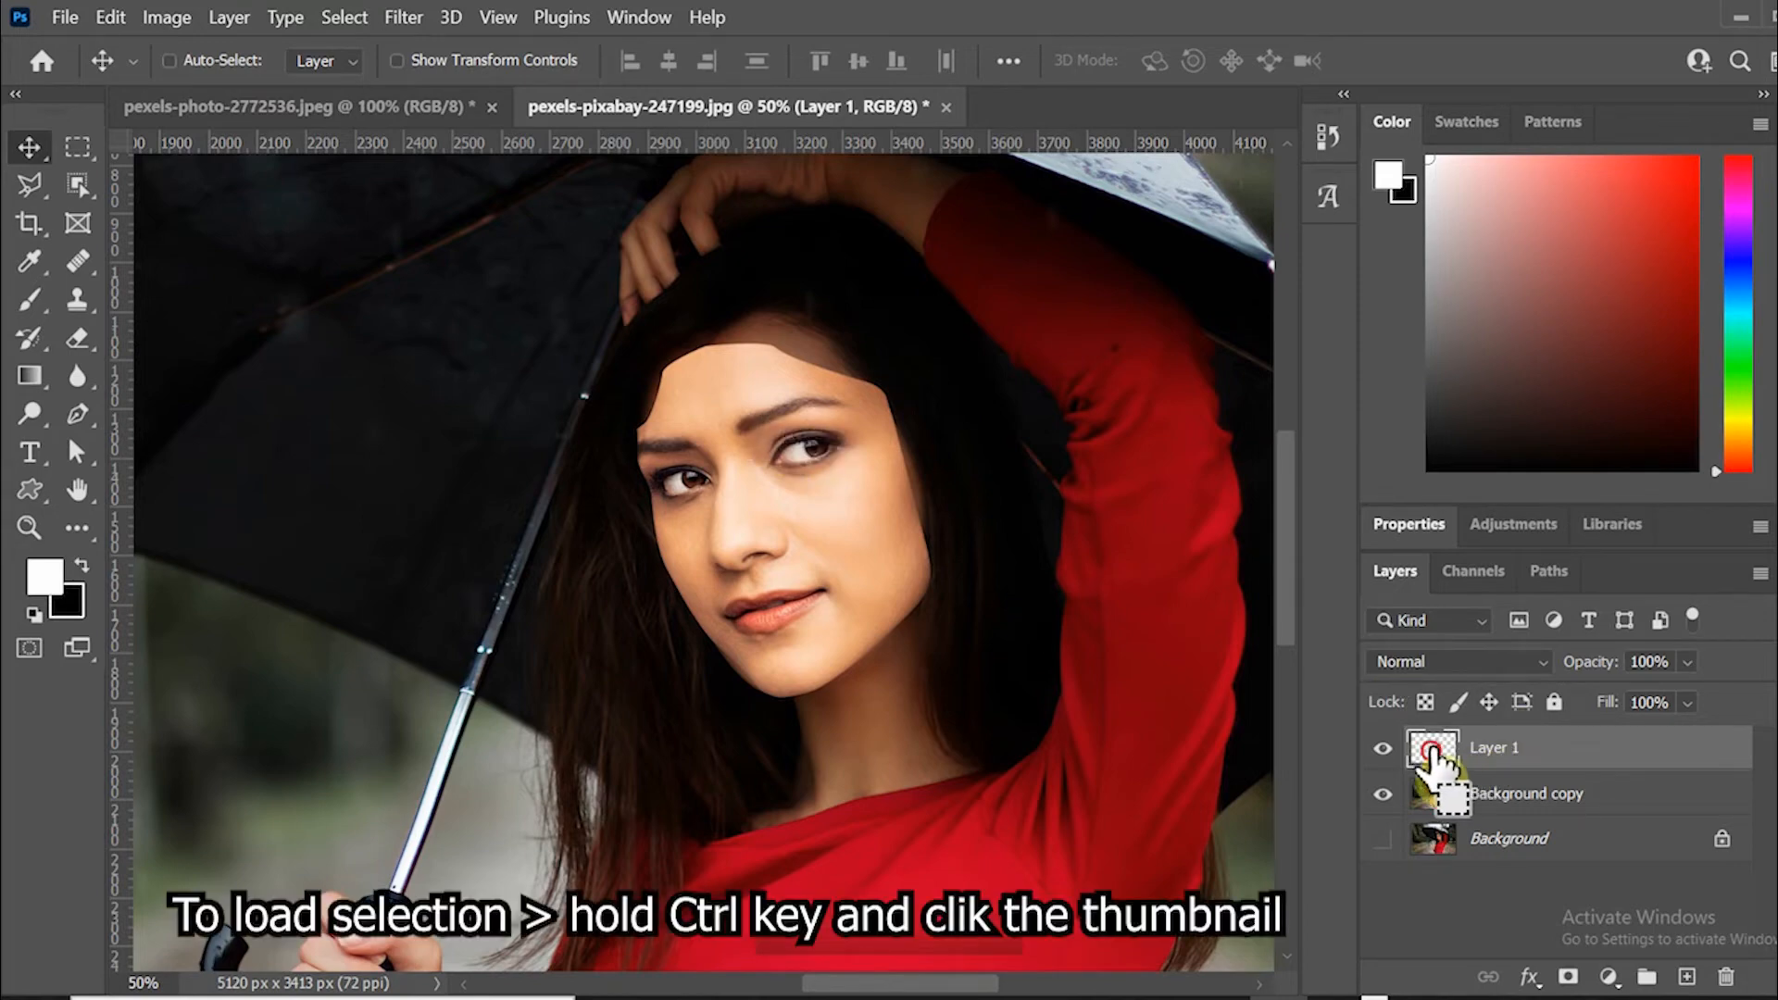
left_click(1431, 748, "ctrl")
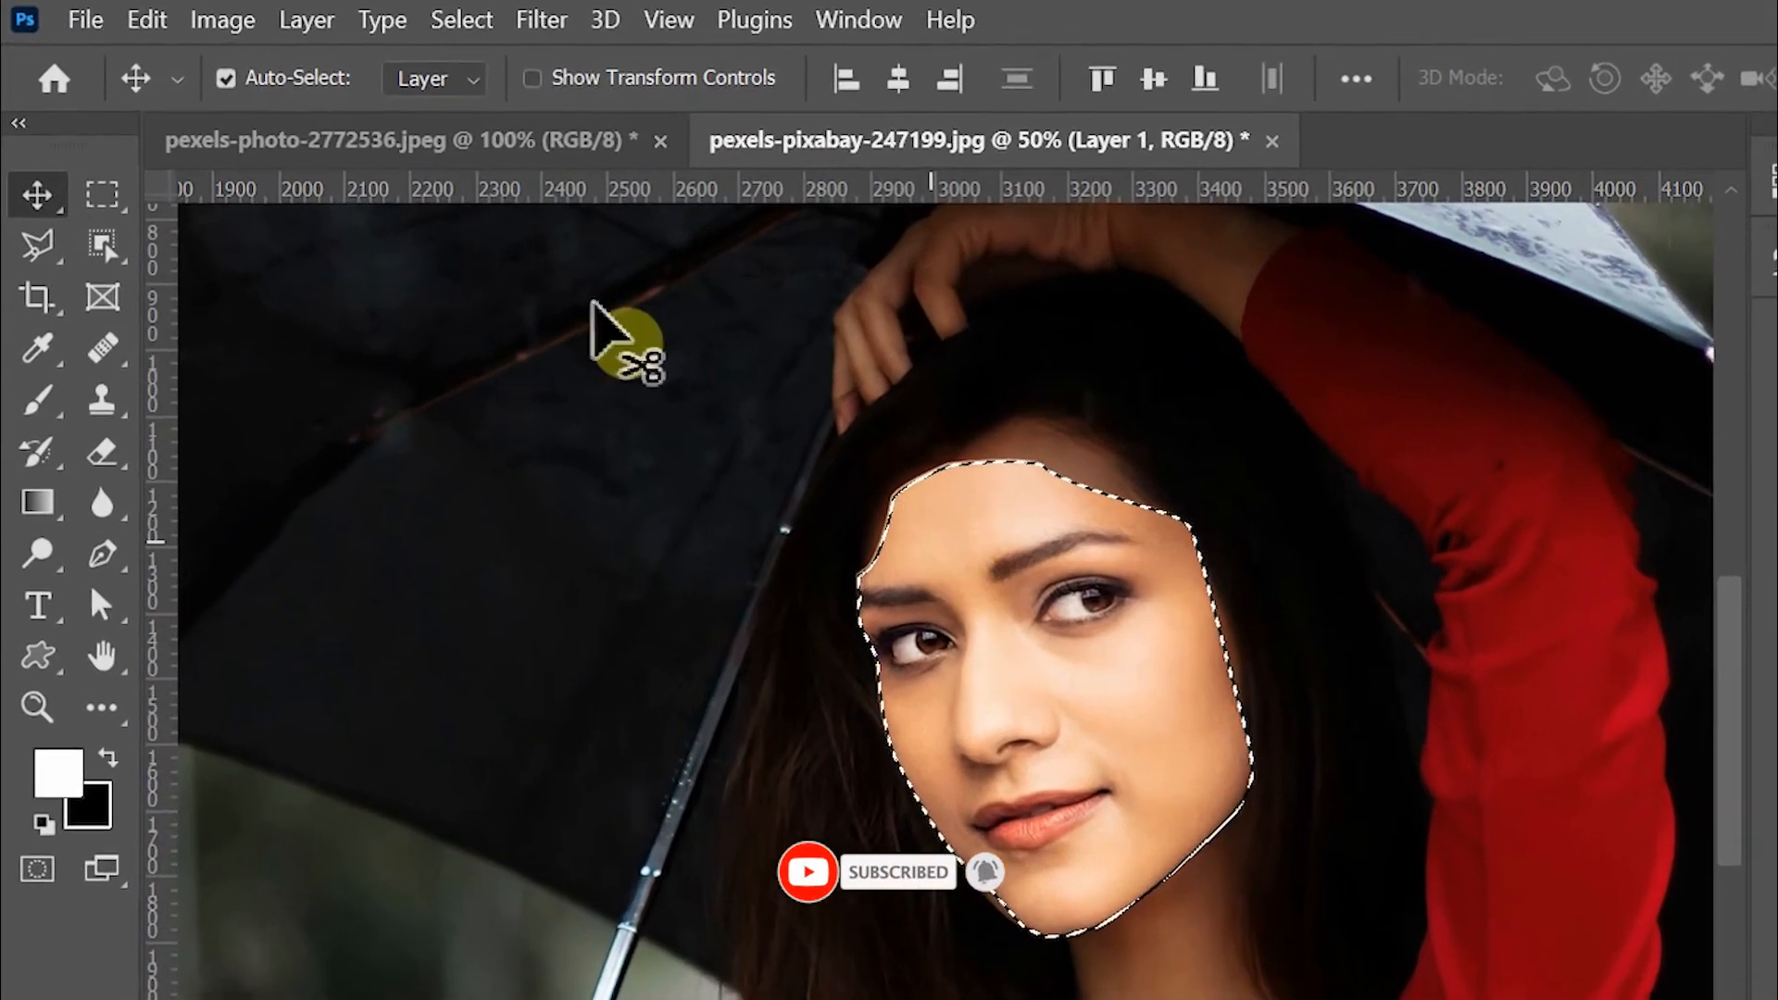
Contract the selection by 8 pixels.
left_click(456, 21)
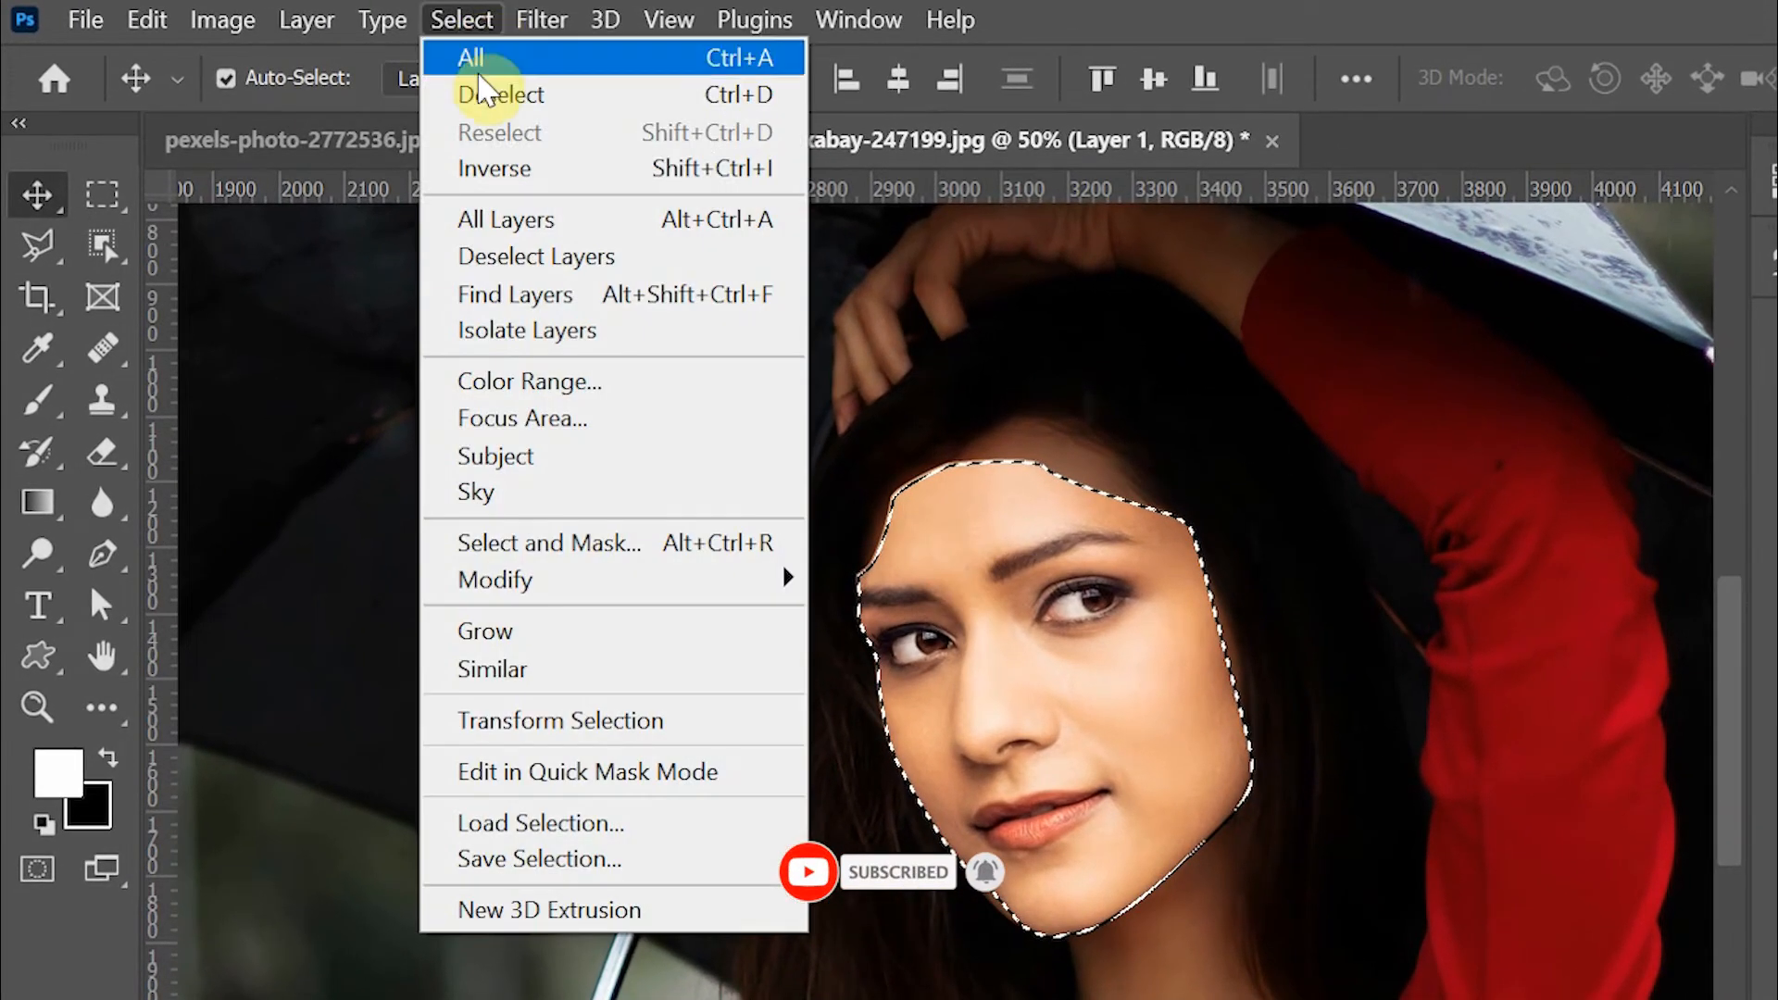
mouse_move(451, 585)
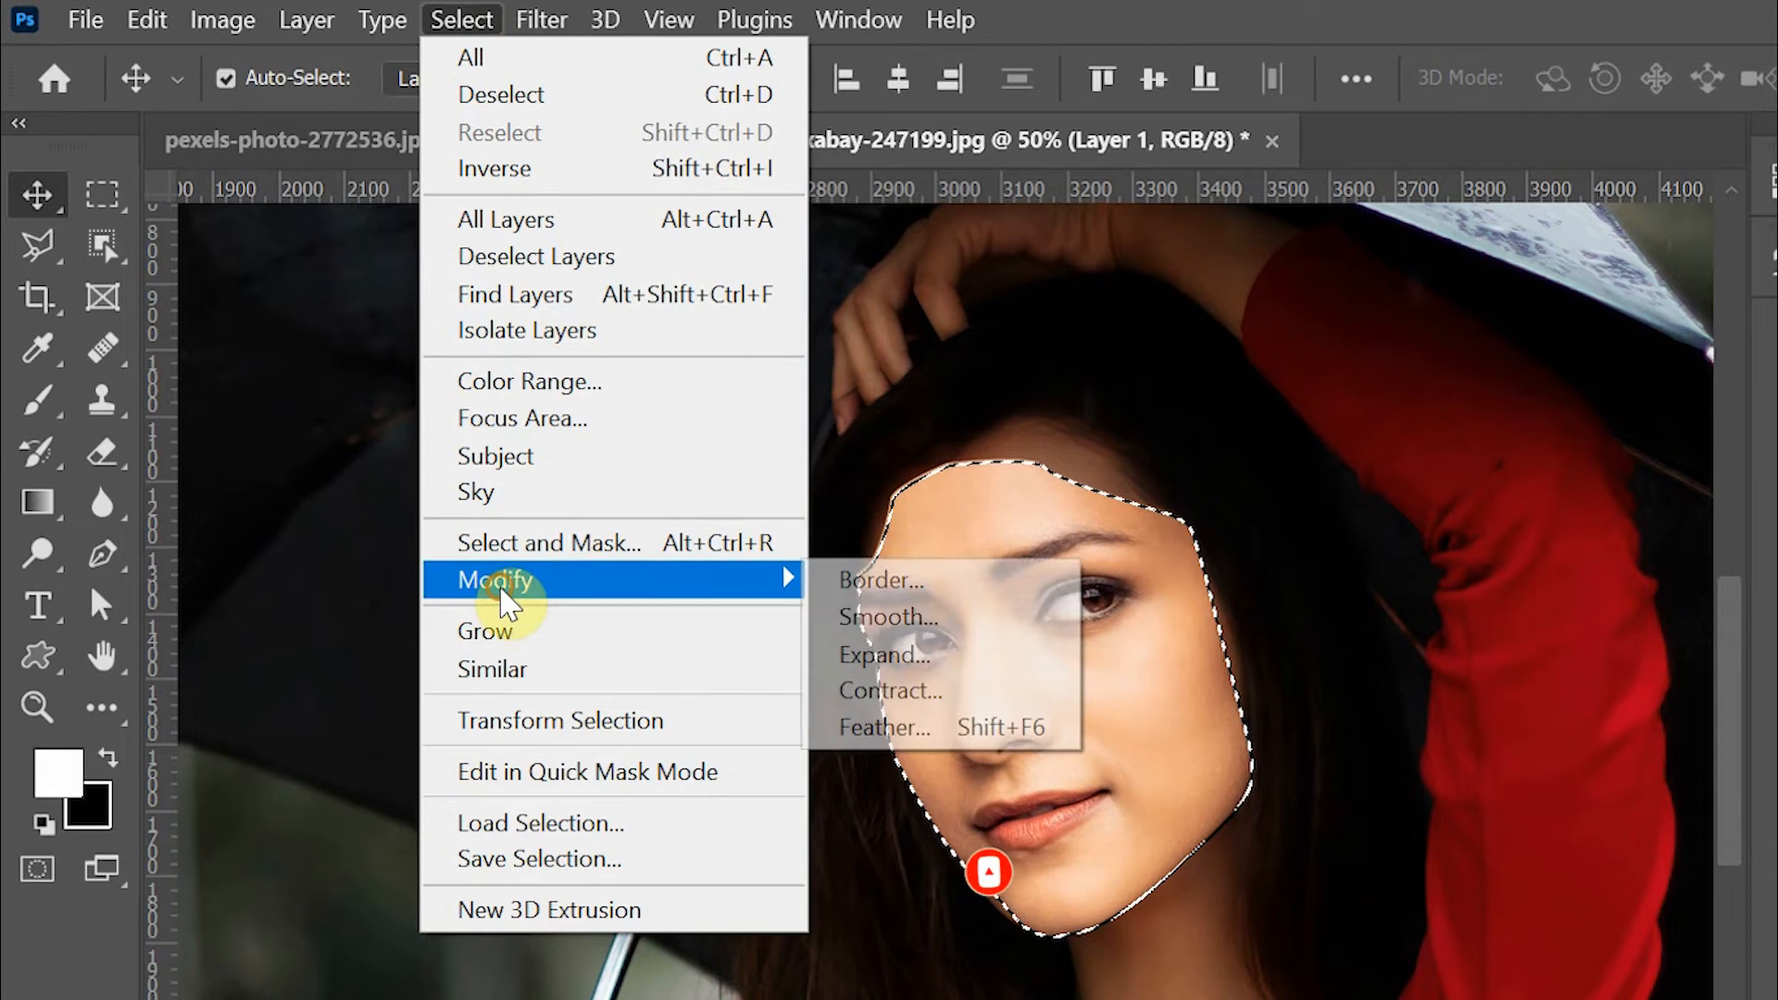
left_click(928, 693)
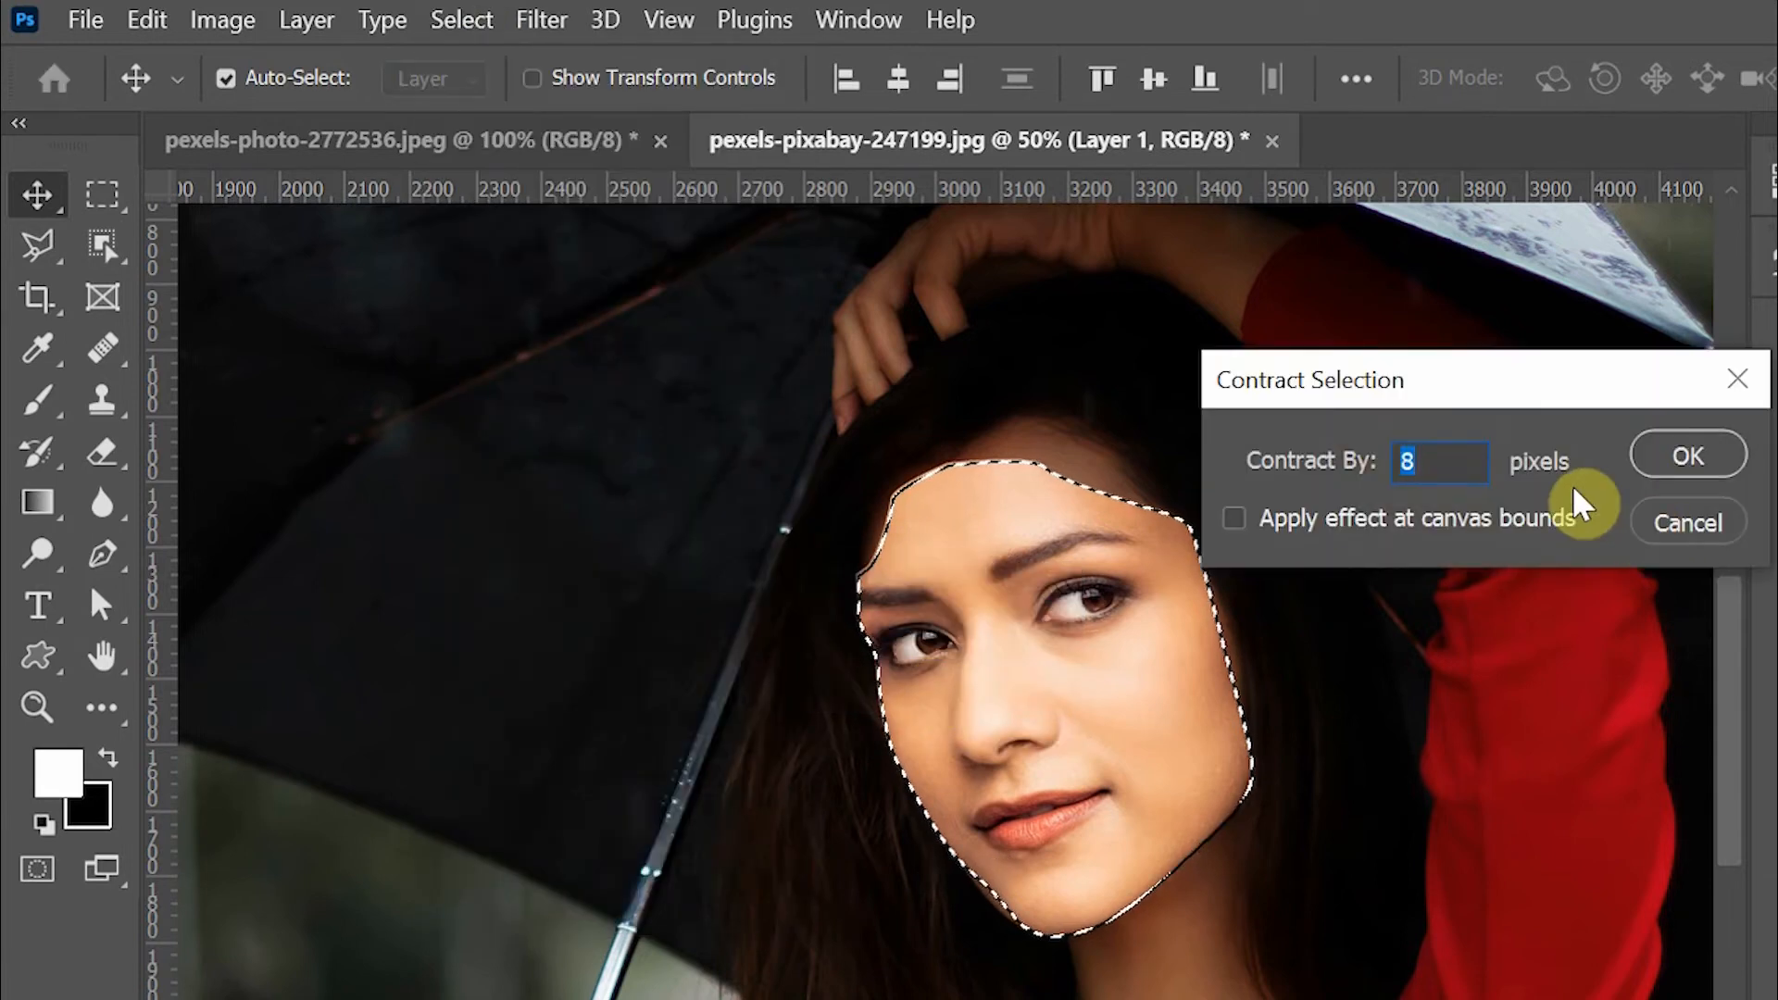
left_click(1333, 463)
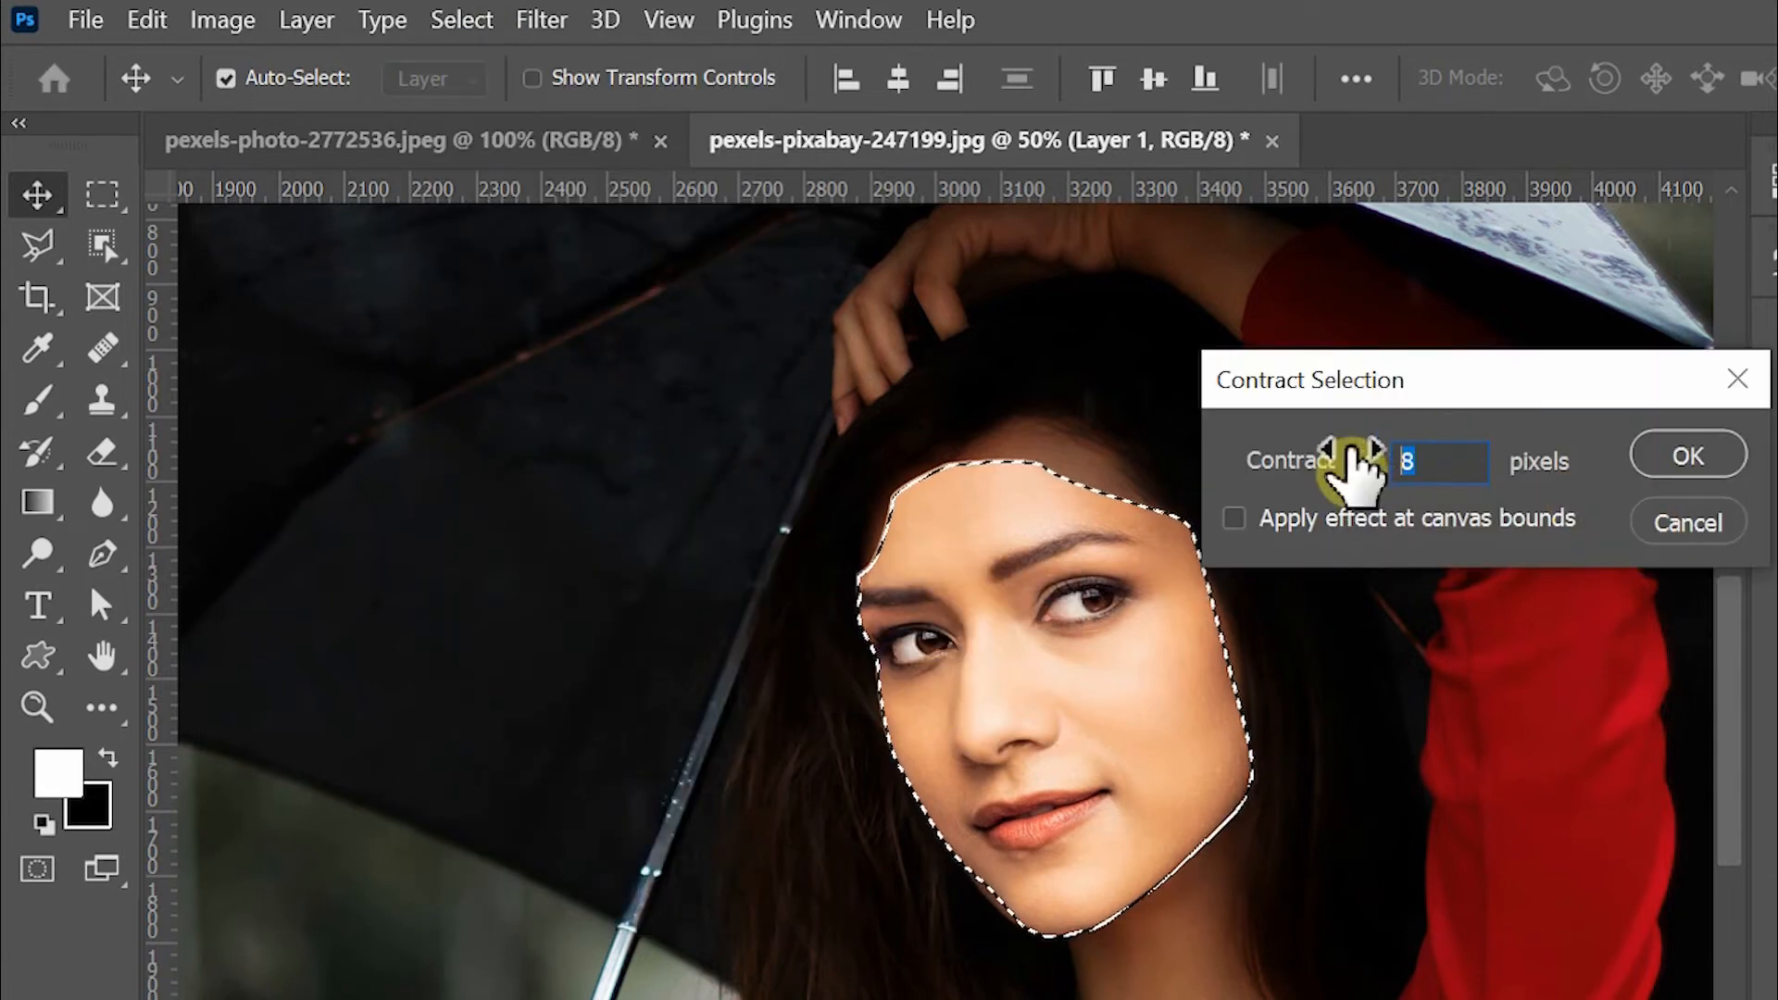
left_click(1715, 458)
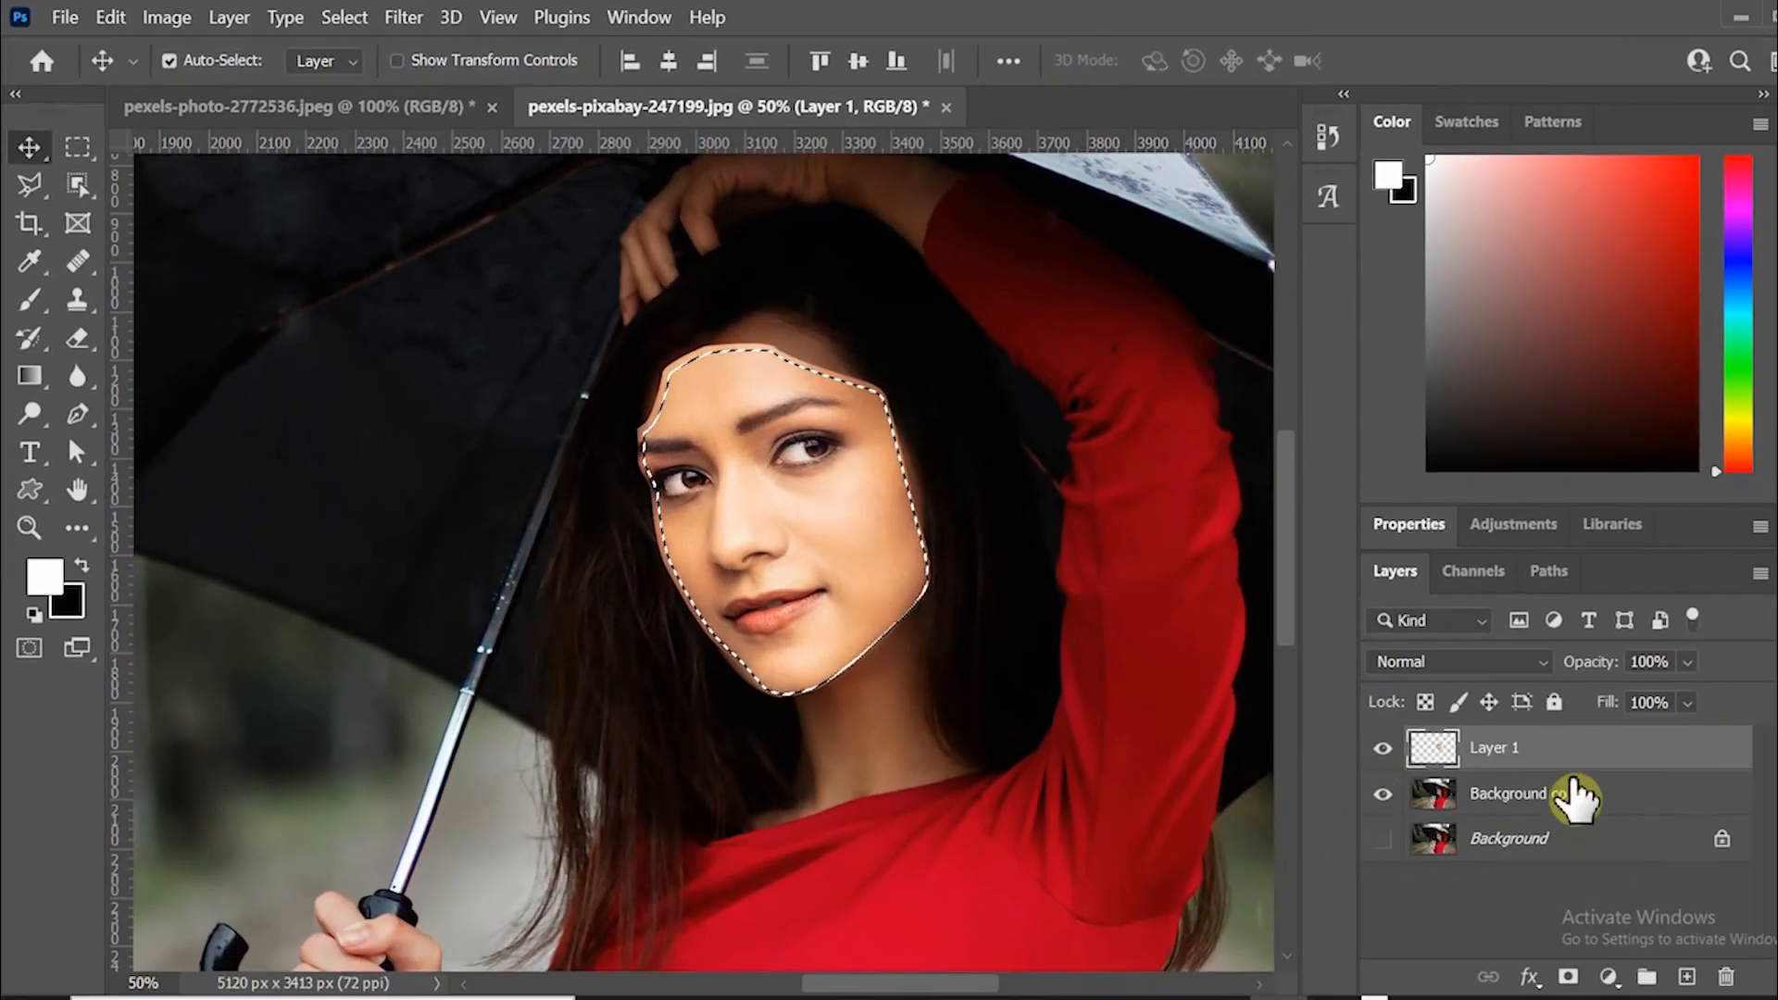
Make the Background copy layer active and deselect the contracted face selection.
left_click(1572, 809)
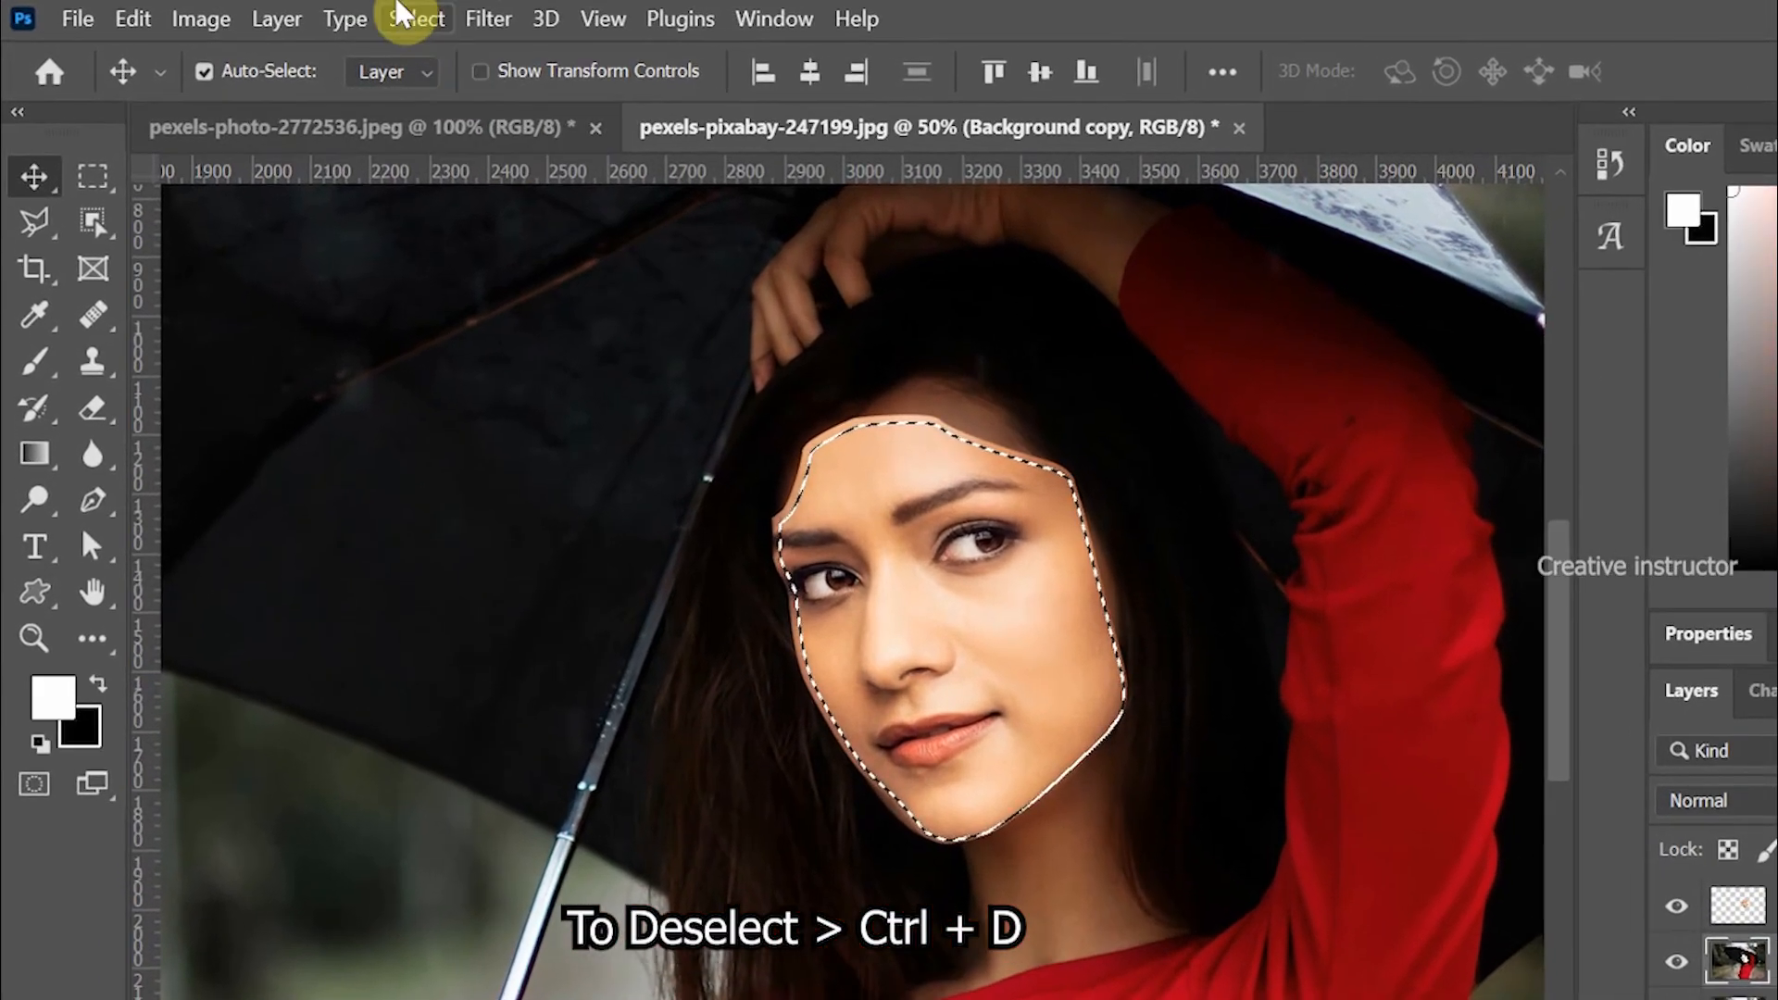
left_click(382, 18)
left_click(437, 87)
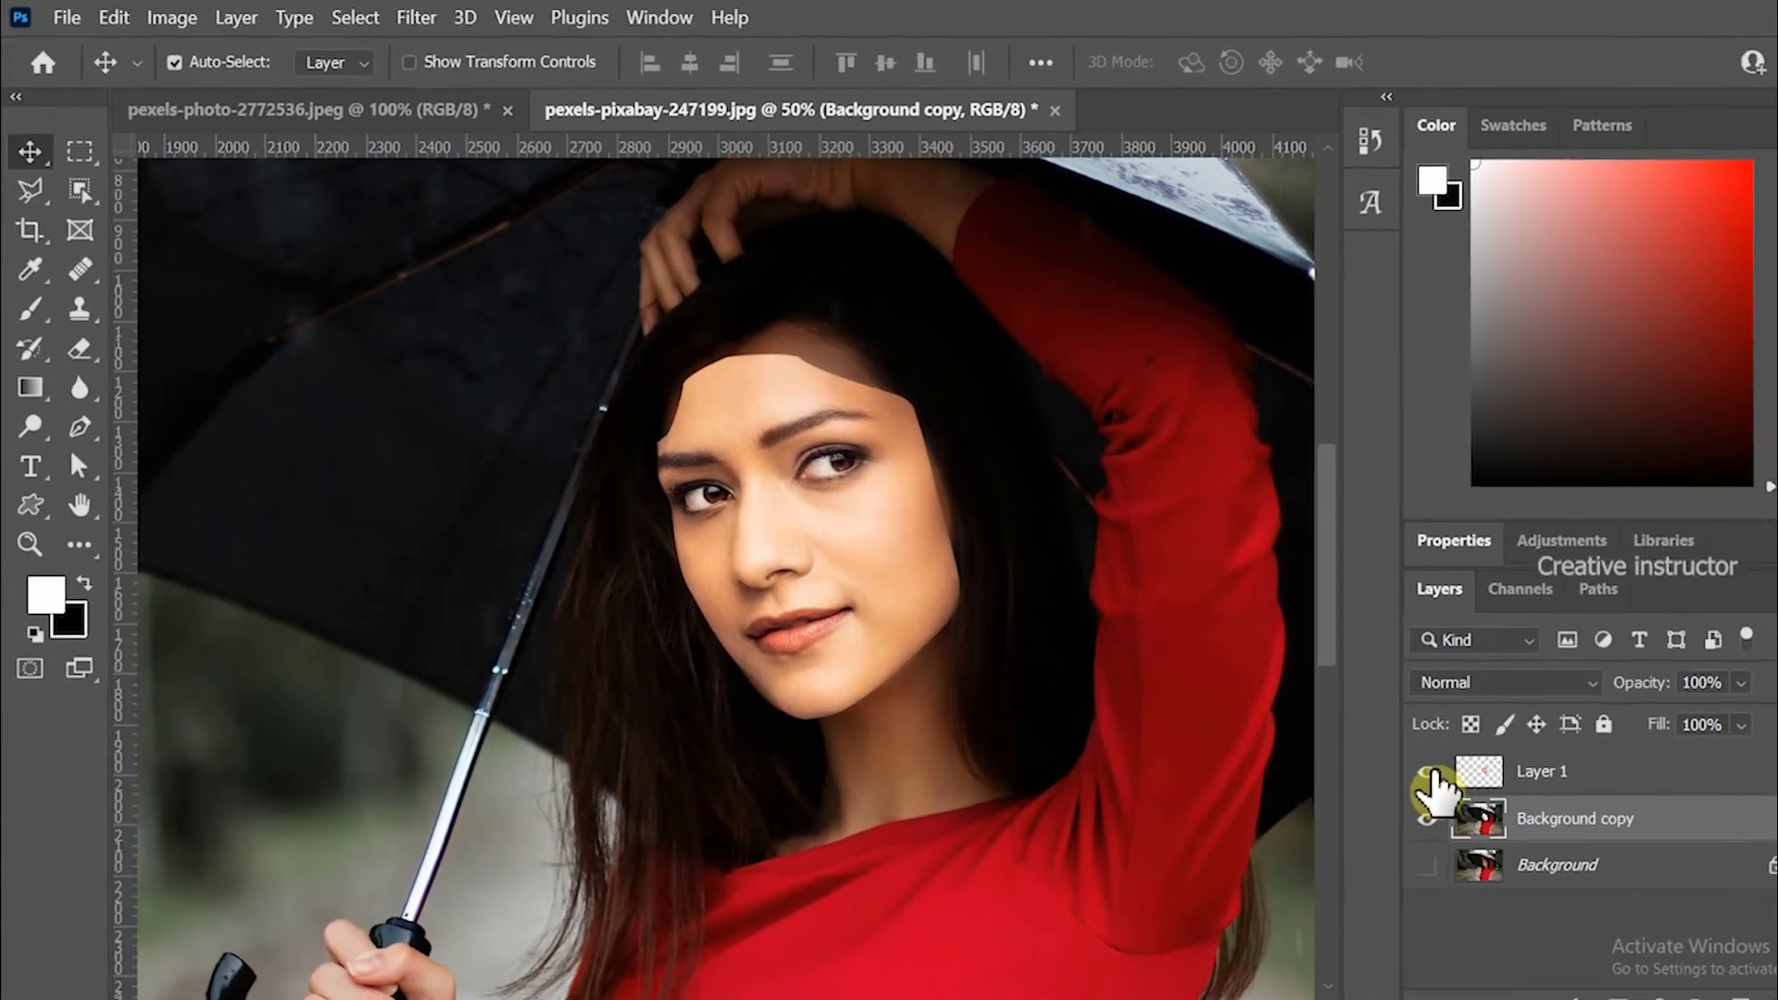
Select Layer 1 together with Background copy and auto-blend them as a Panorama with Seamless Tones and Colors.
left_click(1677, 906)
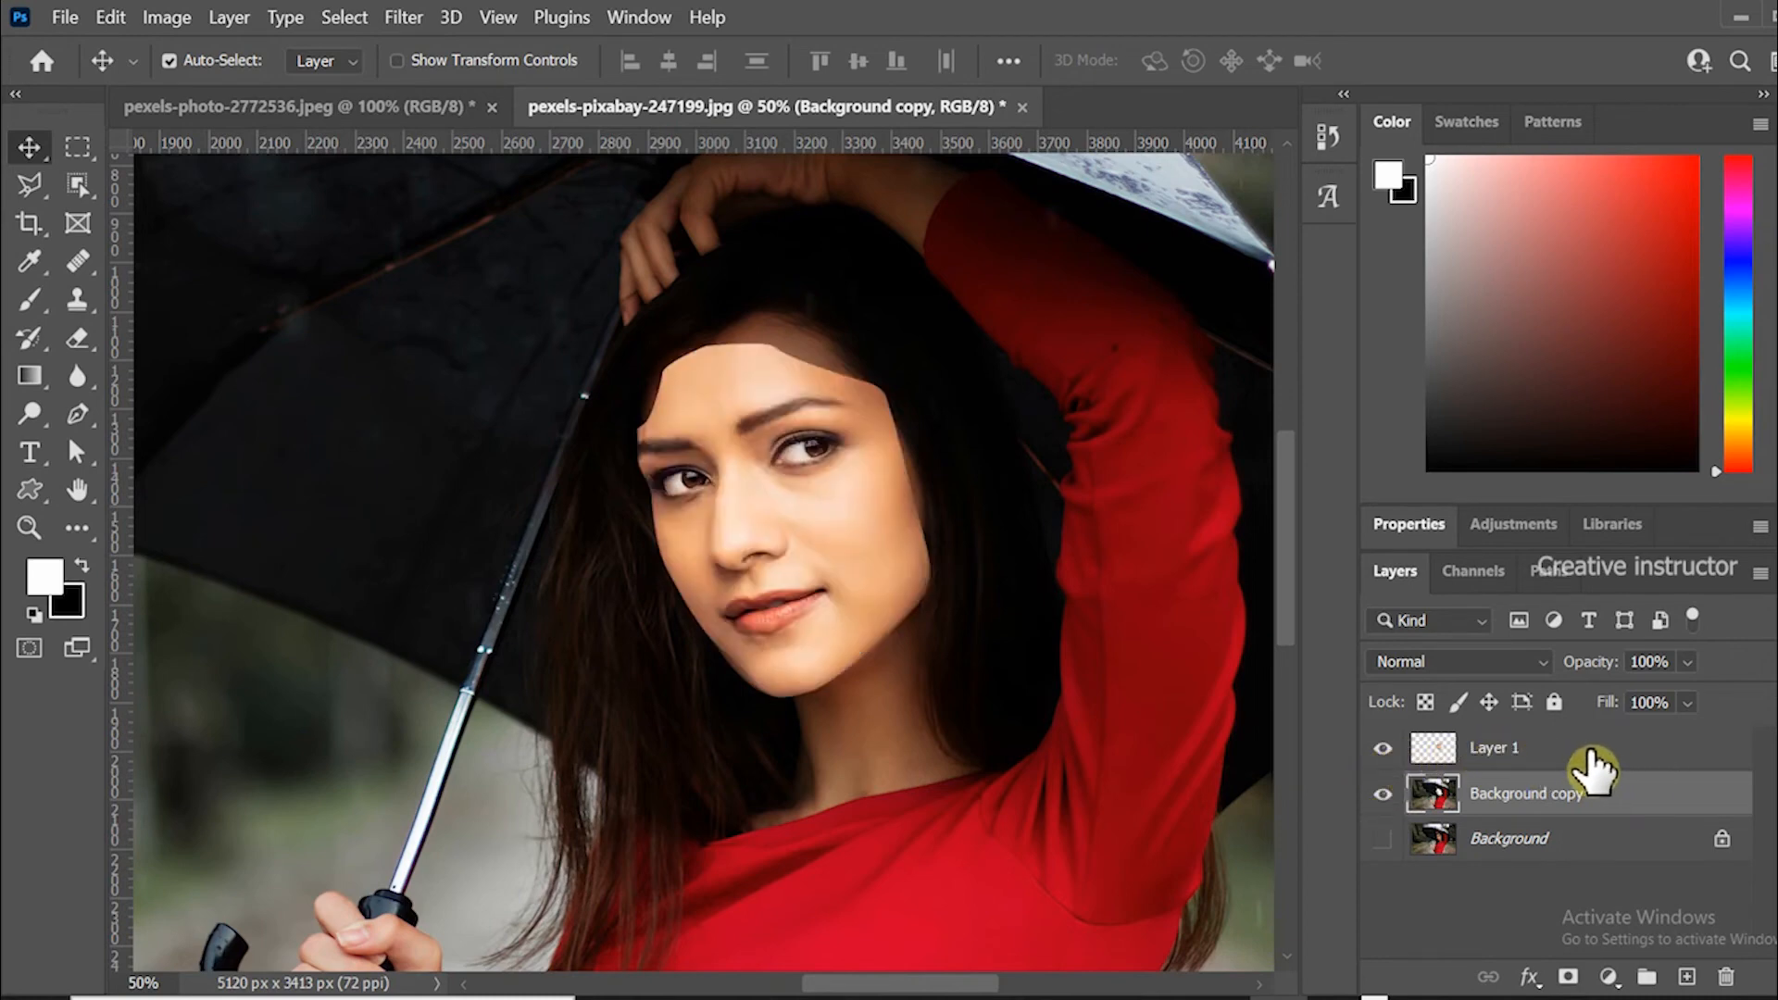
left_click(1565, 752, "shift")
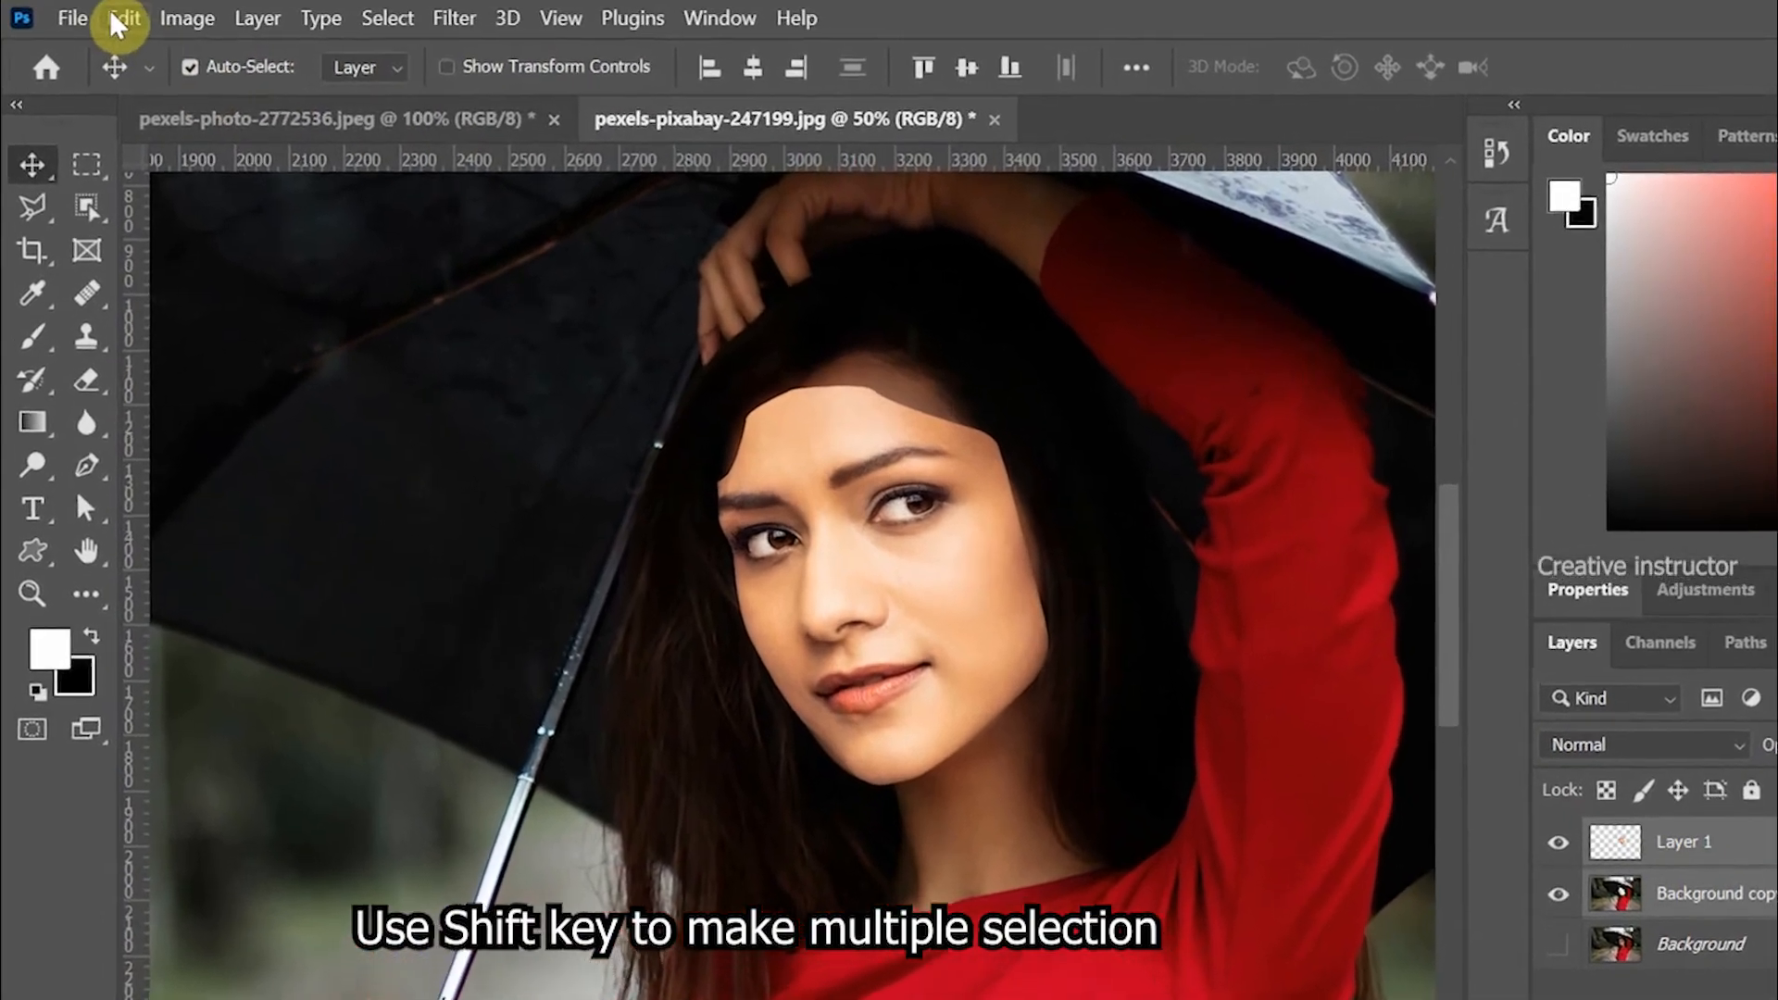
left_click(120, 18)
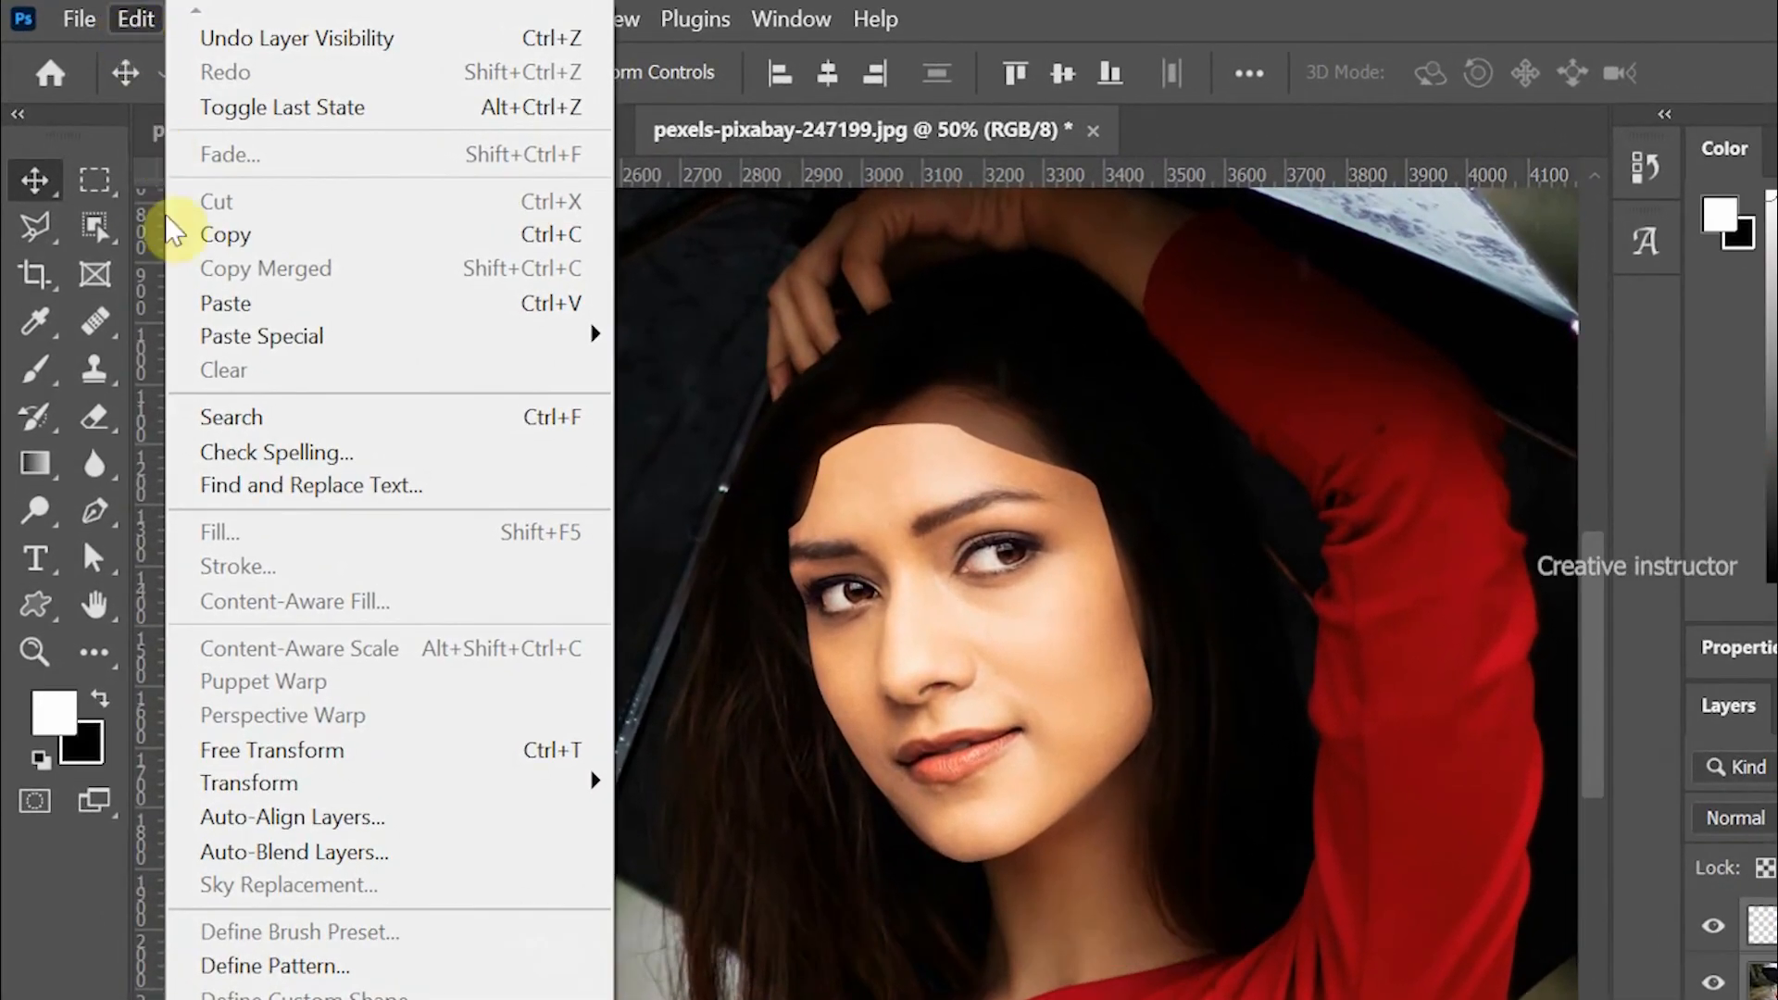
left_click(302, 853)
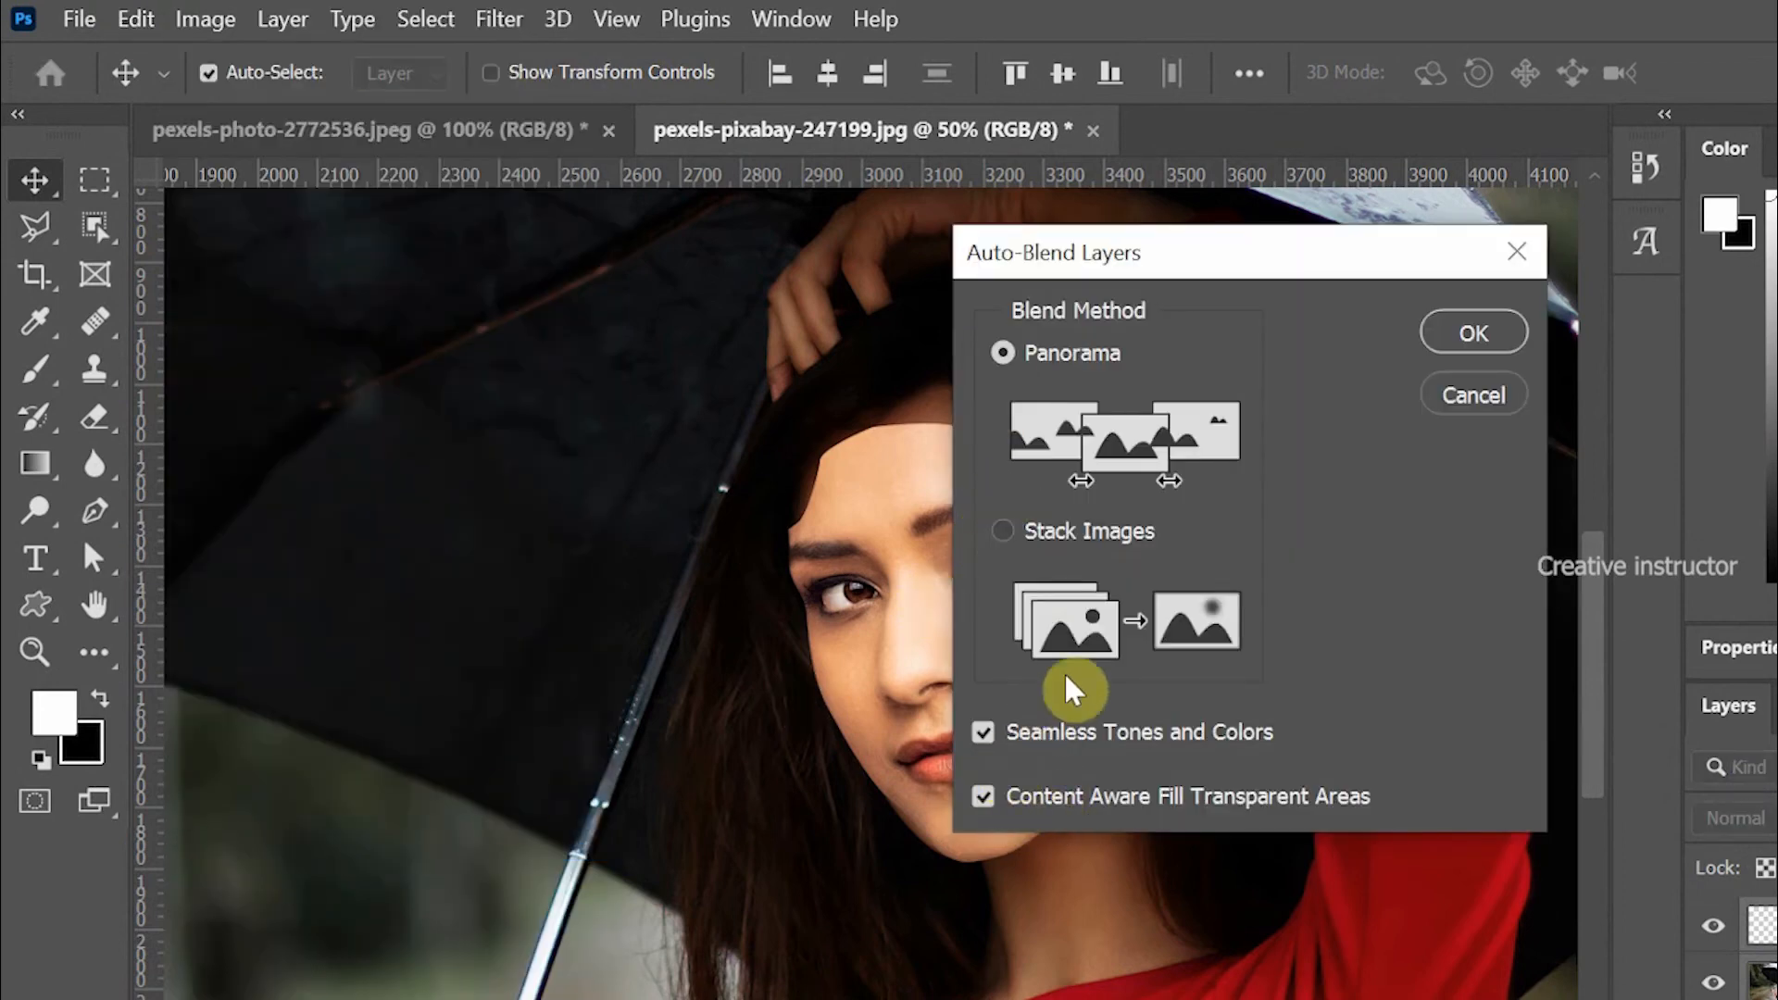
left_click(1472, 334)
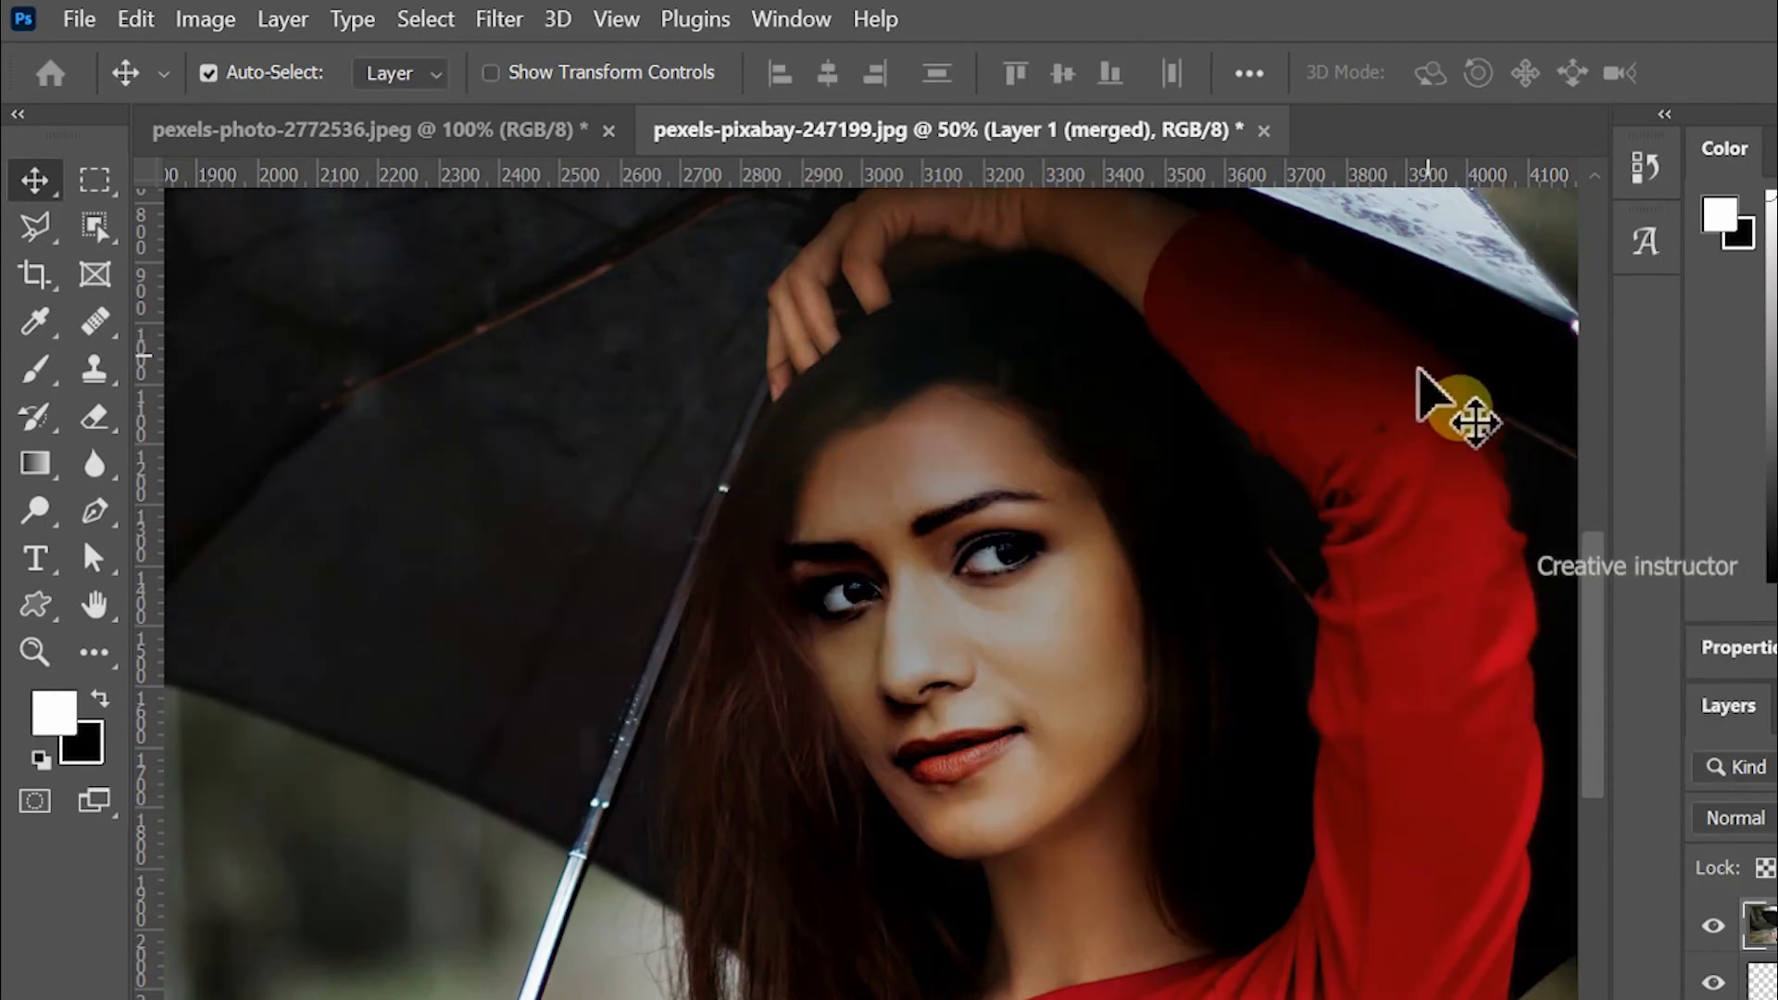
Toggle layer visibility to compare the original photo with the blended face-swap result.
left_click_drag(1075, 623, 1062, 598)
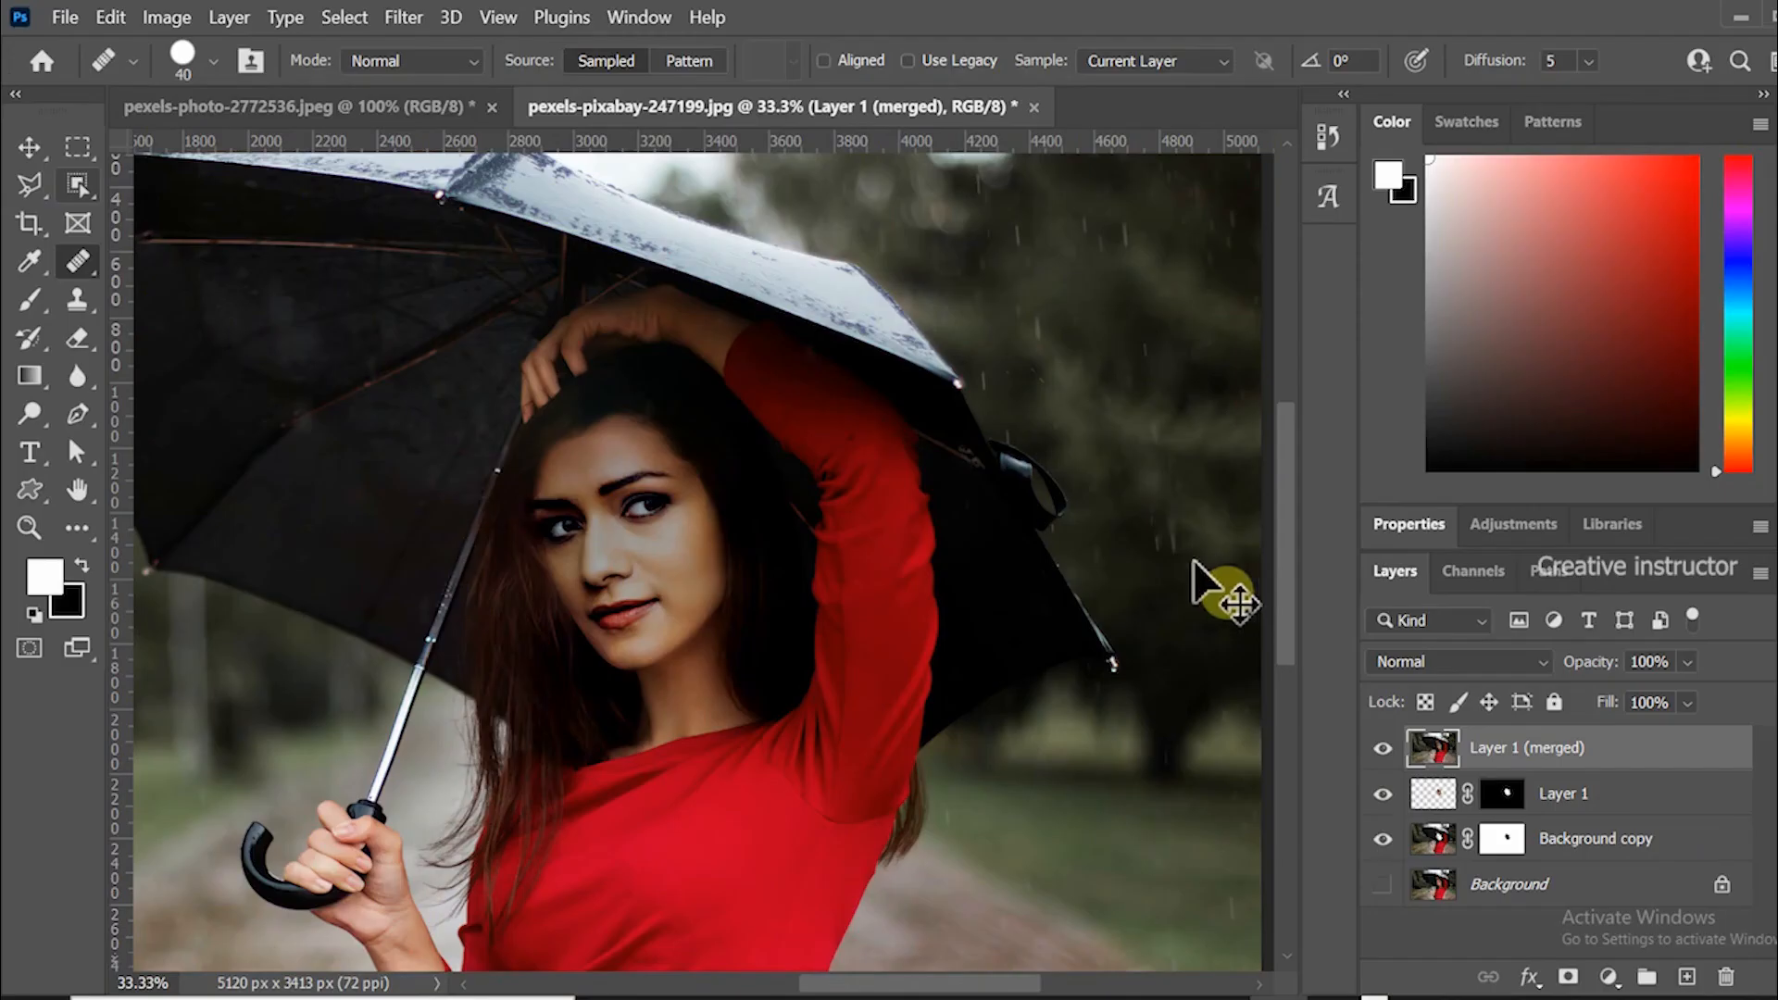
key("v")
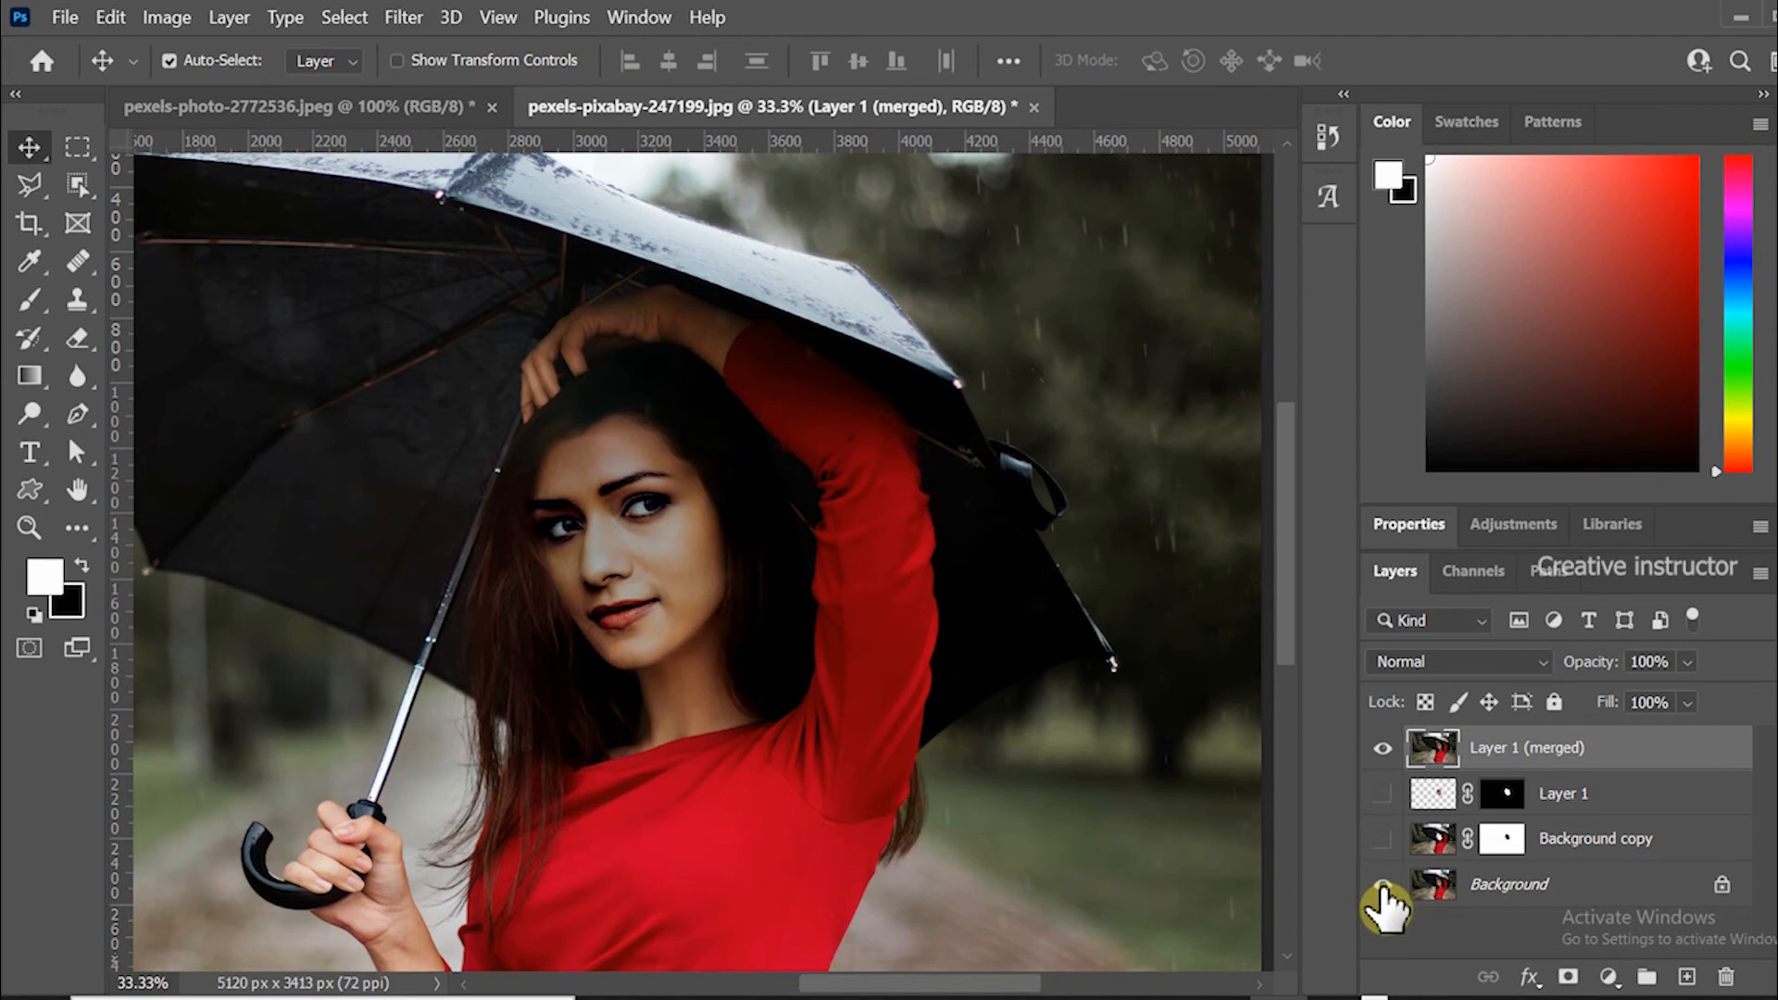
left_click(1382, 884)
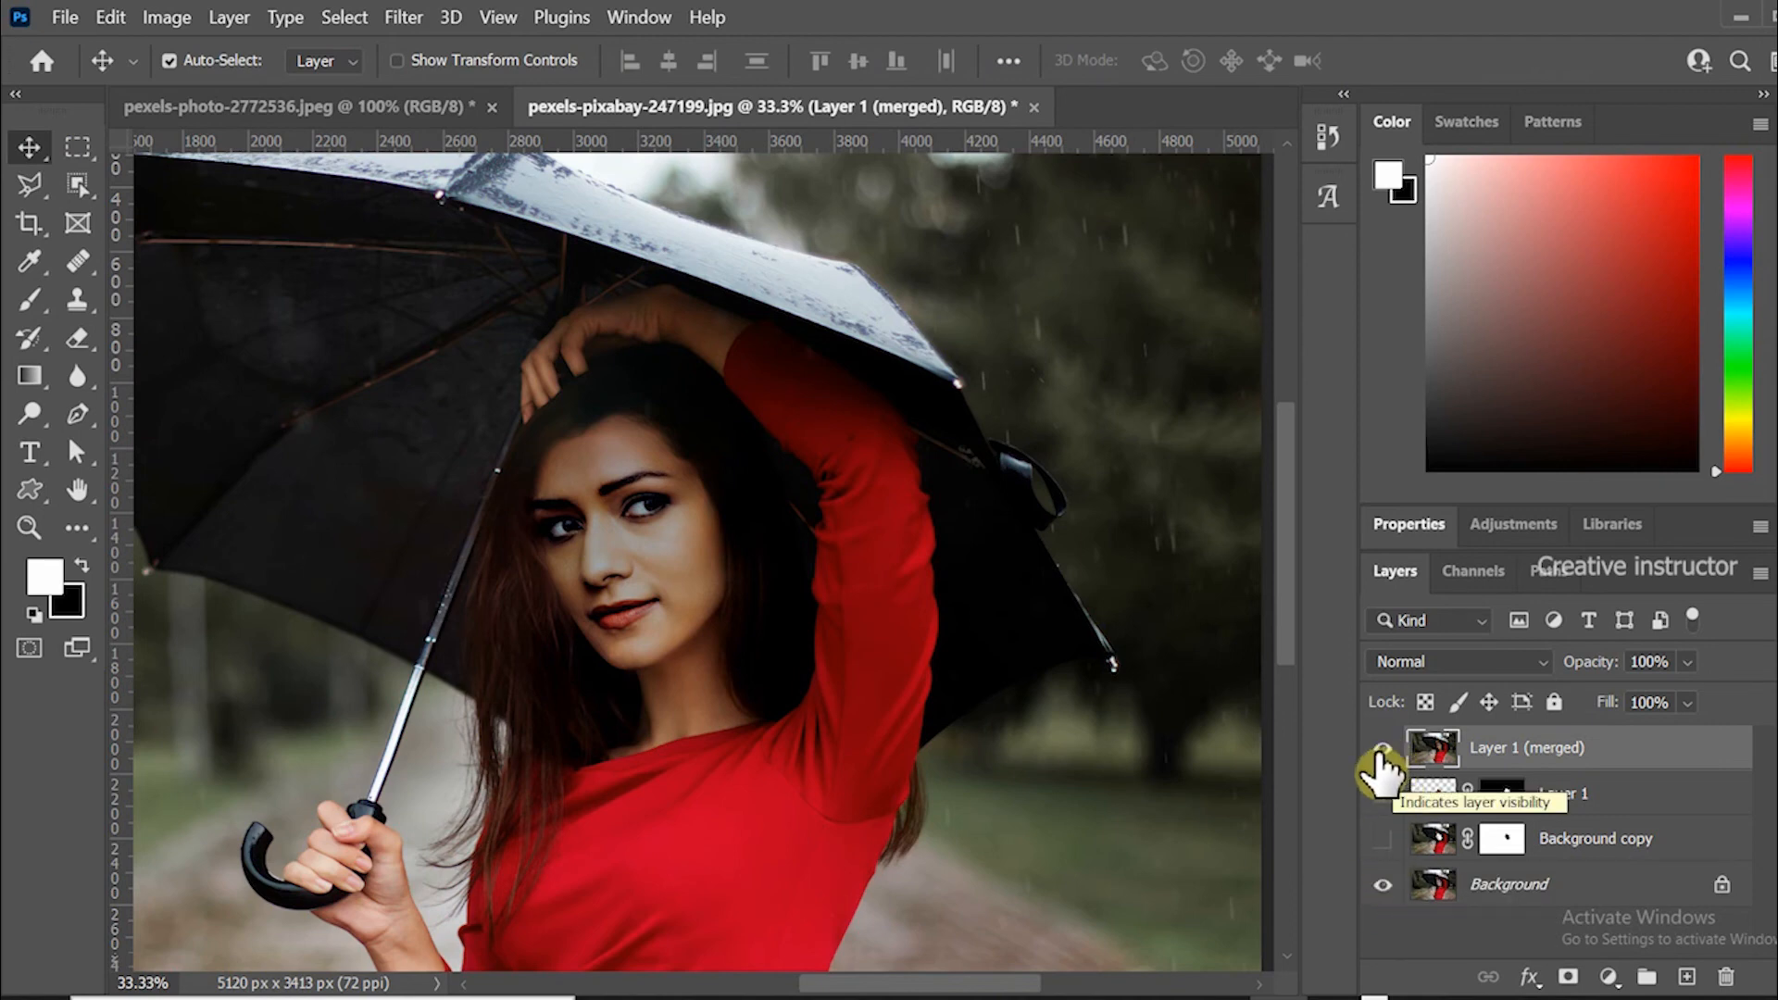
left_click(1379, 759)
left_click(1380, 759)
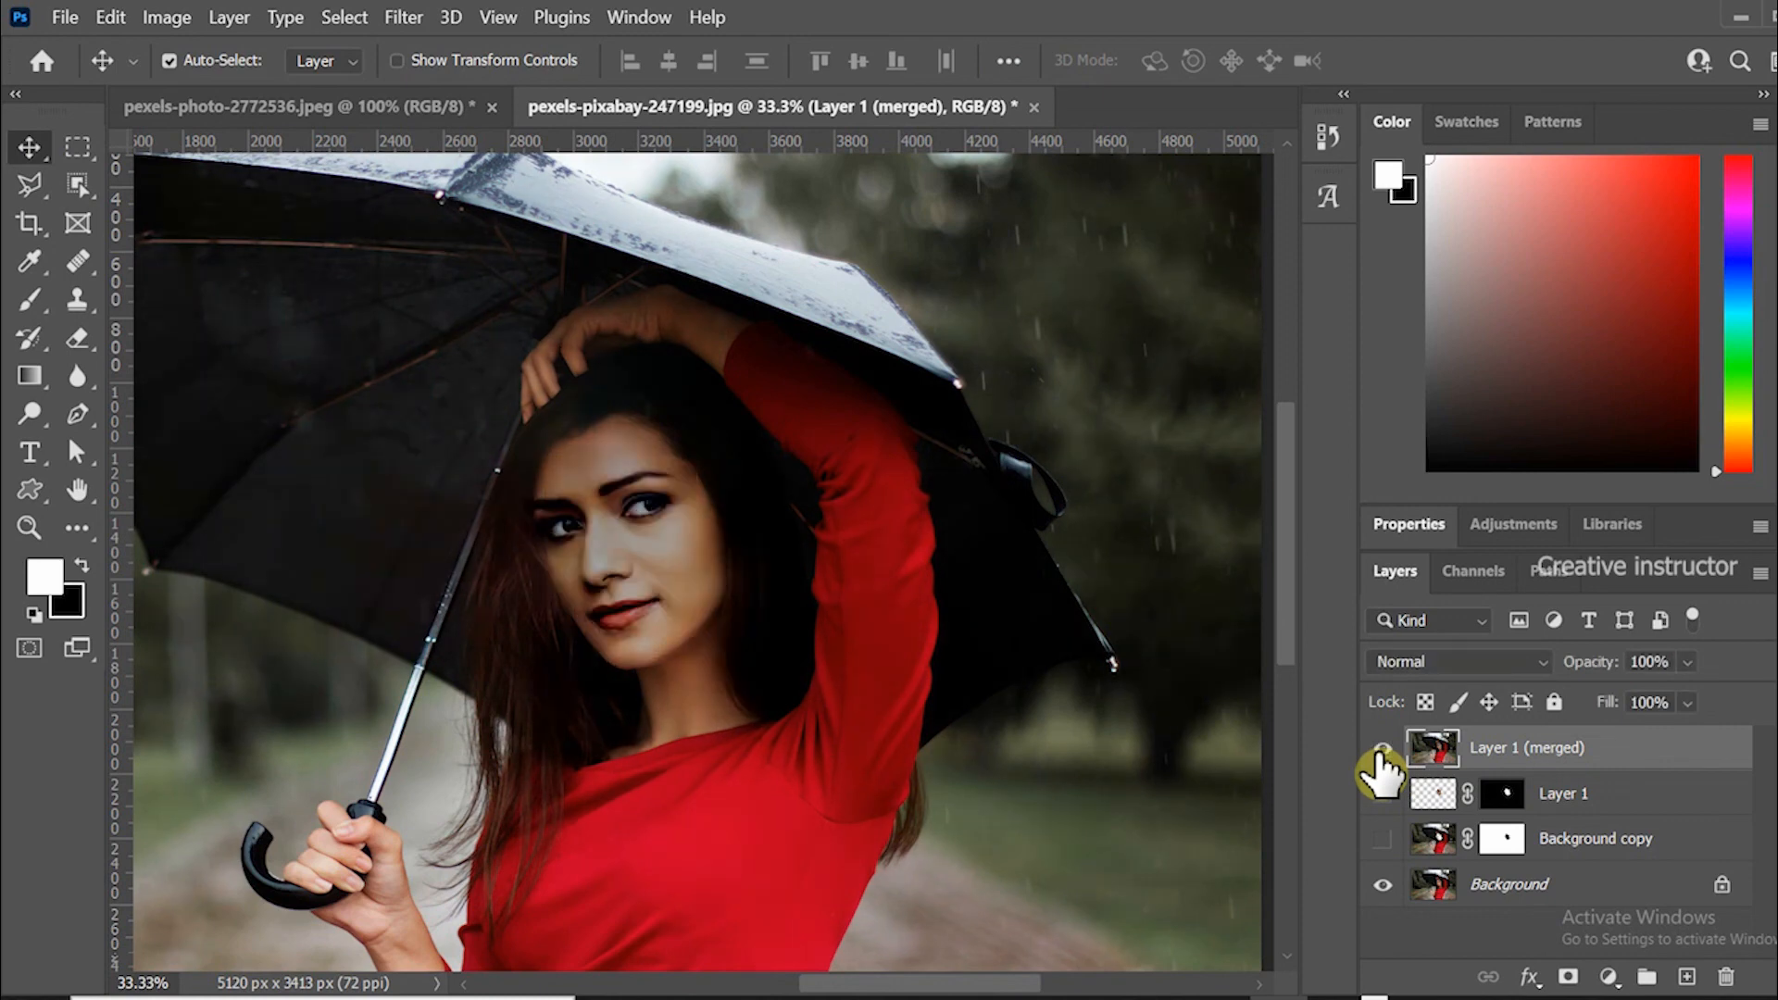
left_click(1380, 759)
left_click(1379, 758)
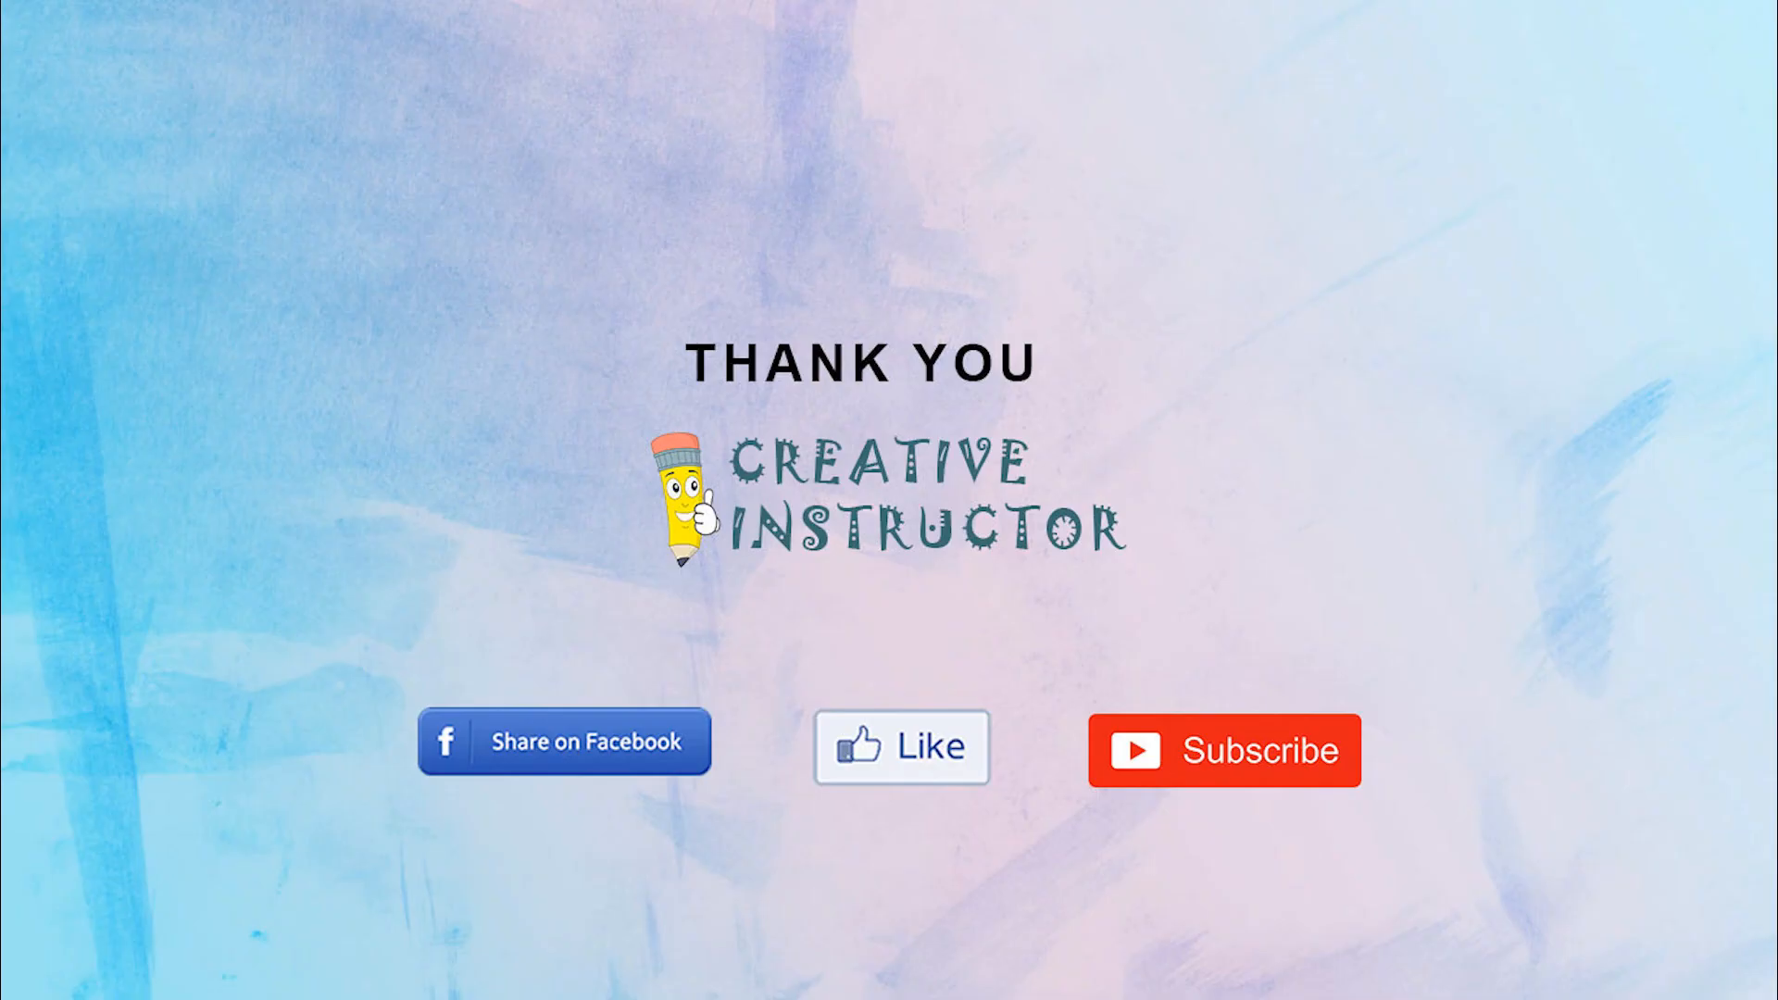